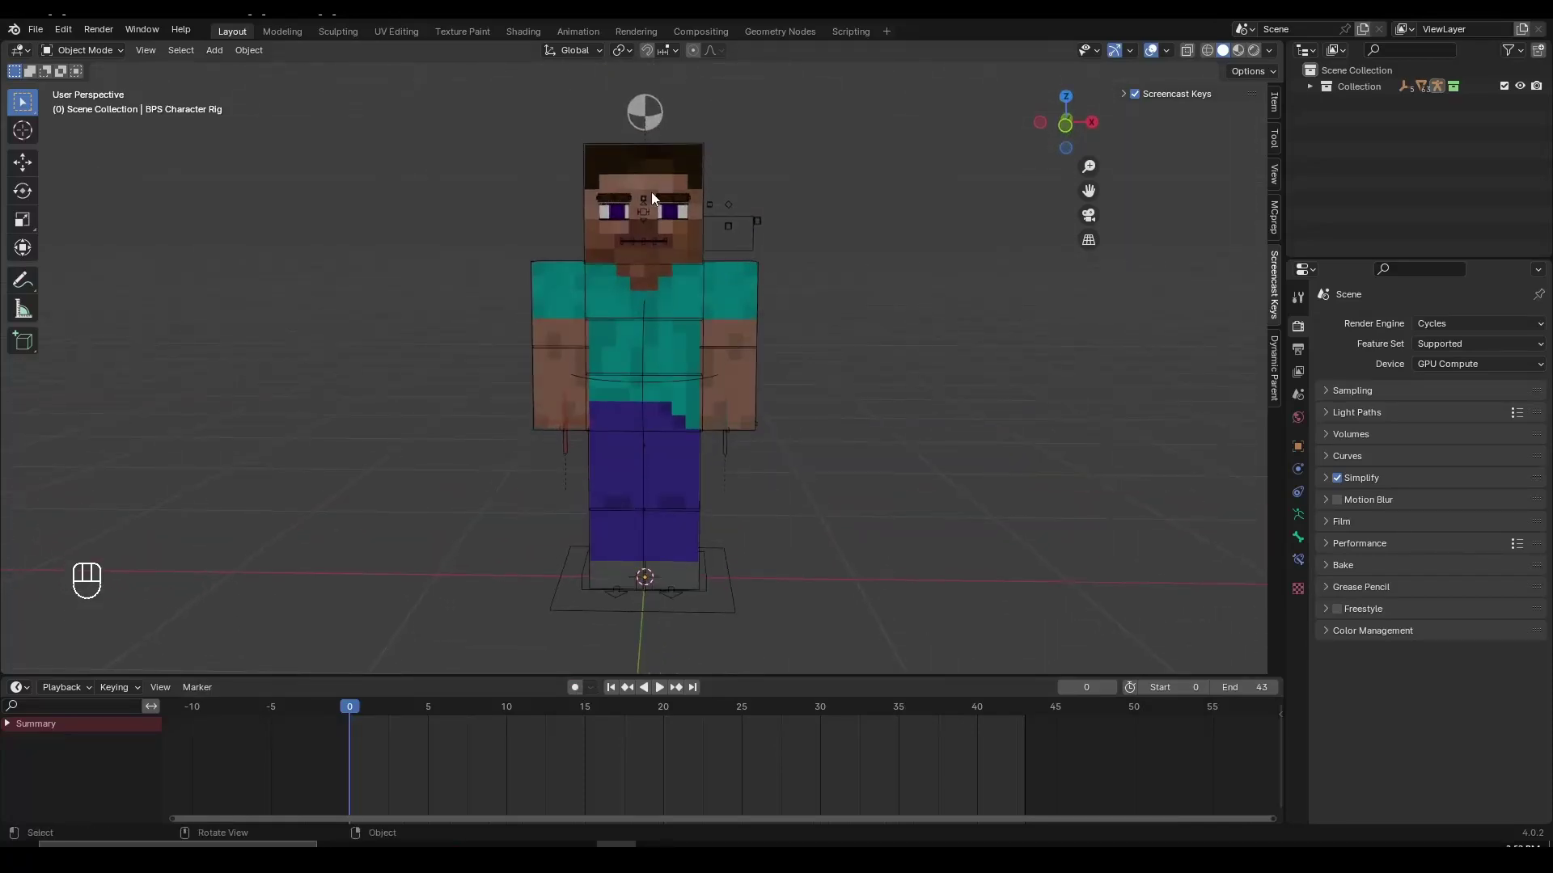
pyautogui.scroll(-2, 808, 239)
pyautogui.moveTo(807, 239); pyautogui.dragTo(797, 295, button='middle')
pyautogui.scroll(3, 851, 298)
pyautogui.scroll(-2, 801, 299)
pyautogui.scroll(2, 728, 356)
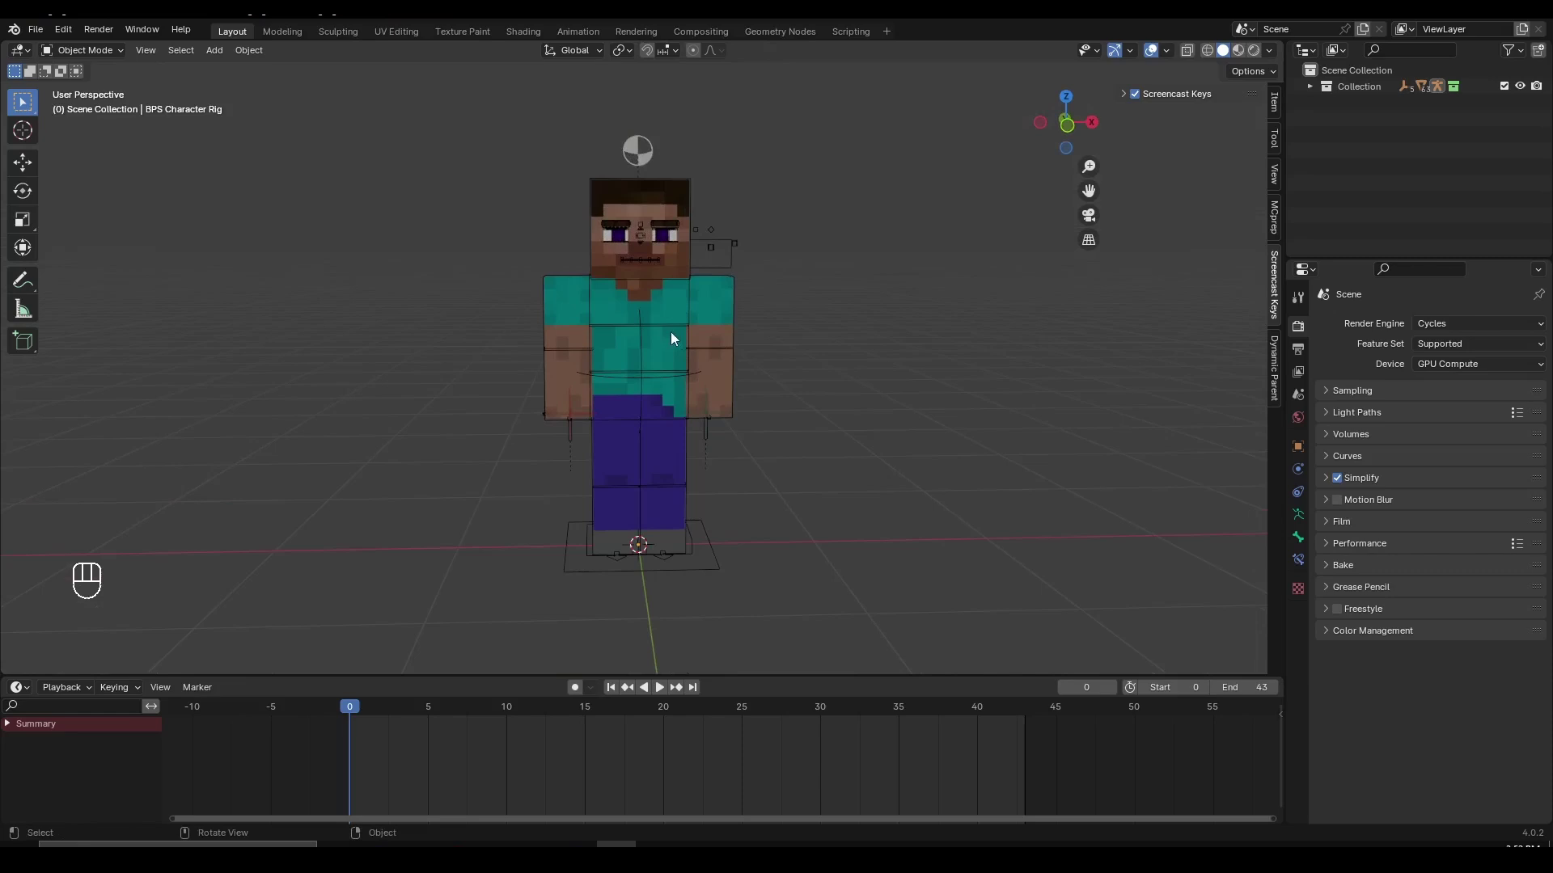
pyautogui.click(662, 327)
pyautogui.press('f')
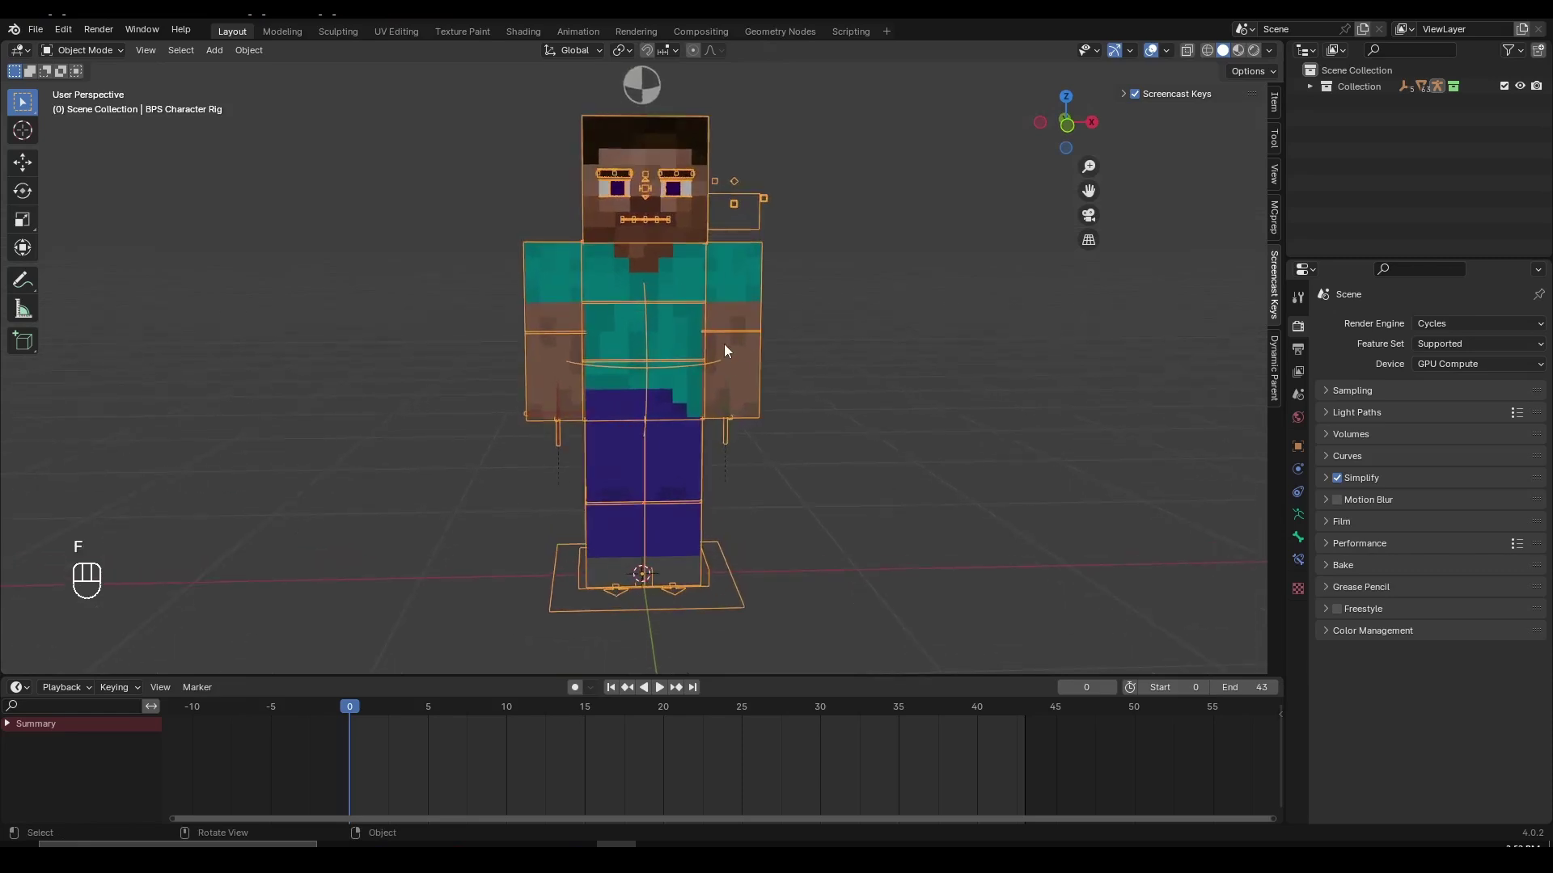
pyautogui.press('g')
pyautogui.rightClick(776, 350)
pyautogui.scroll(-2, 813, 335)
pyautogui.moveTo(817, 334); pyautogui.dragTo(761, 352, button='middle')
pyautogui.scroll(2, 804, 321)
pyautogui.press('a')
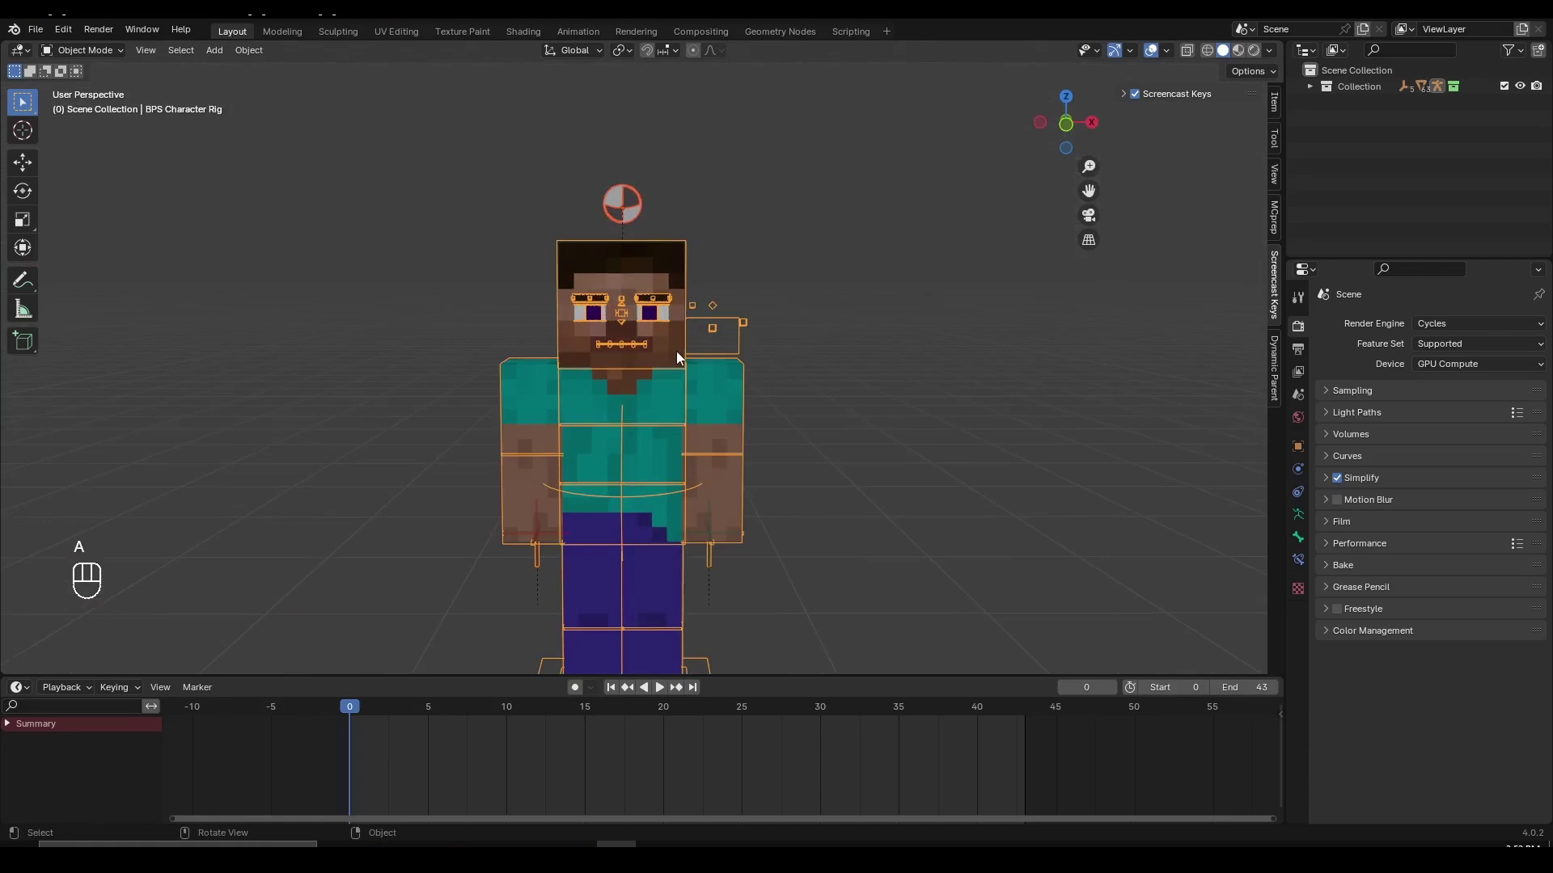
pyautogui.press('a')
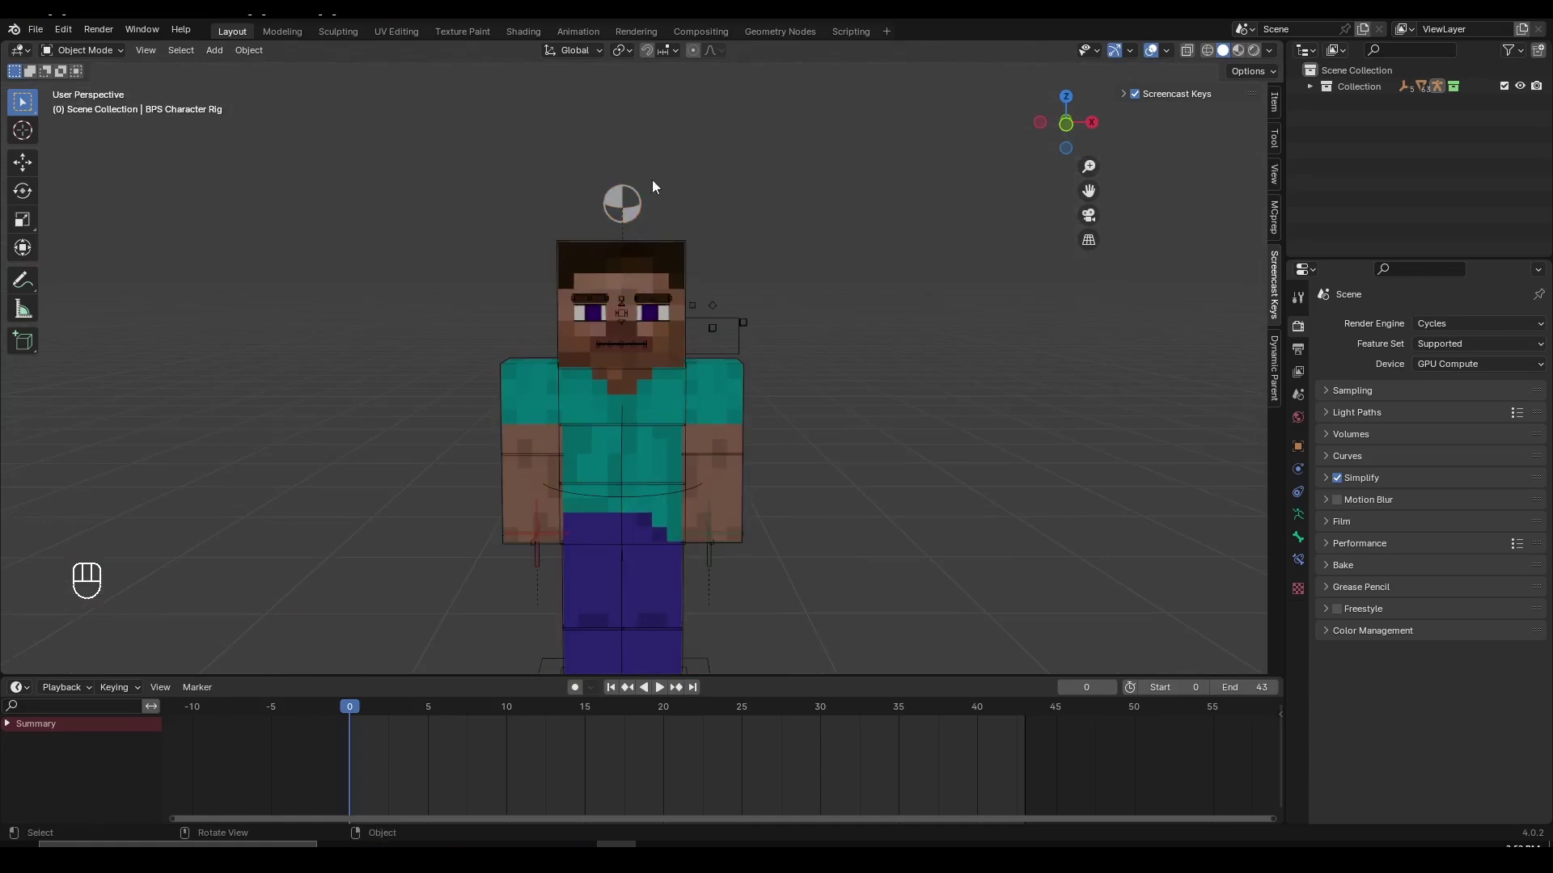
# Step: Select the materials sphere above the character's head and display its material properties
pyautogui.click(632, 204)
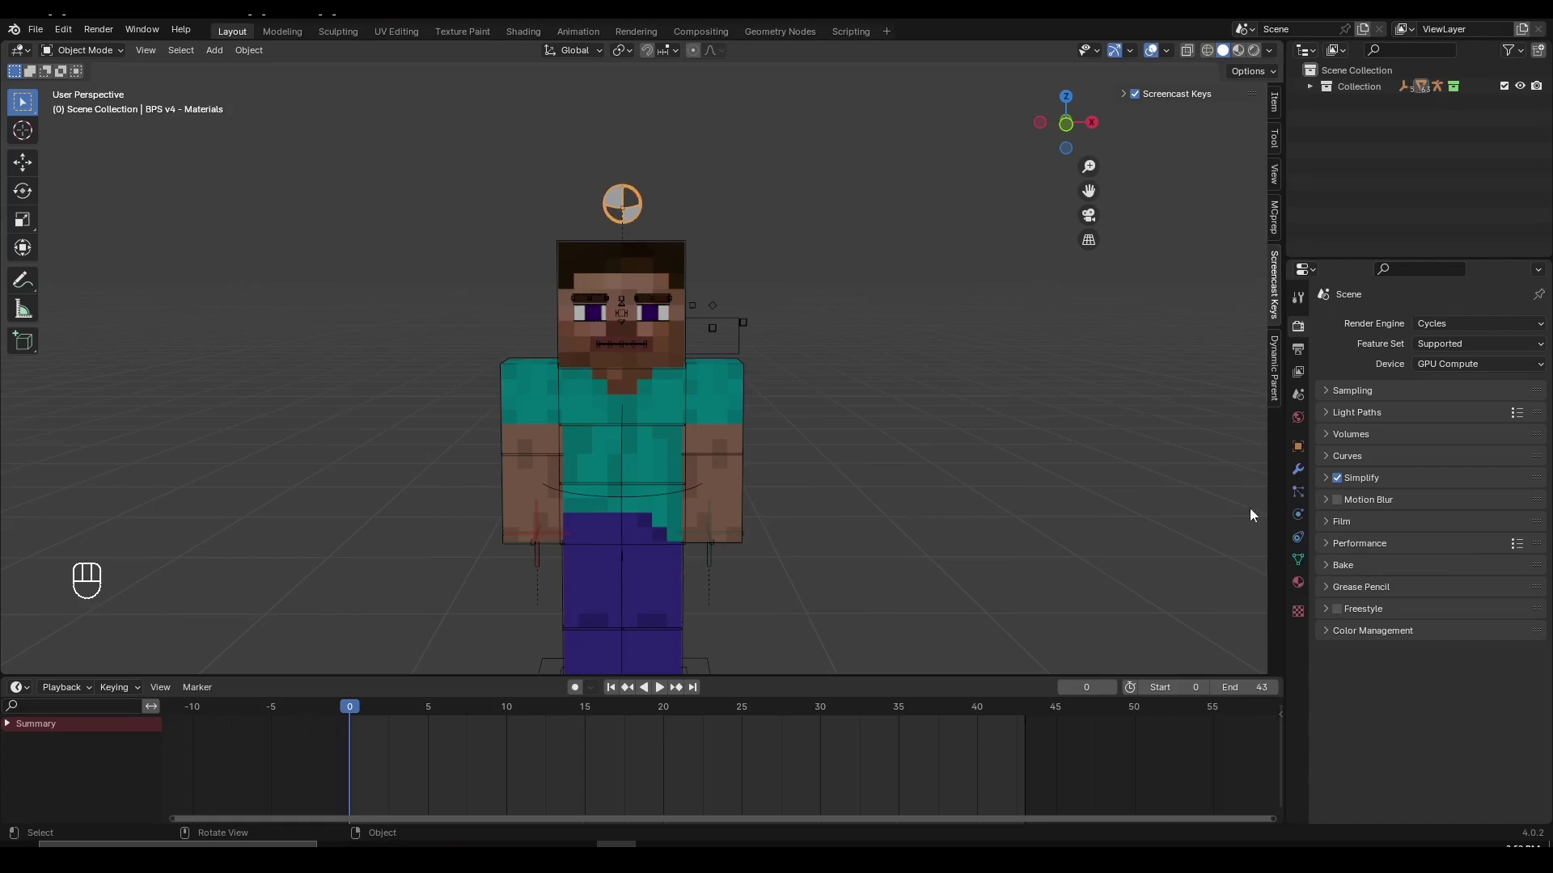
pyautogui.click(1299, 582)
pyautogui.scroll(-3, 1452, 676)
pyautogui.scroll(-3, 1453, 681)
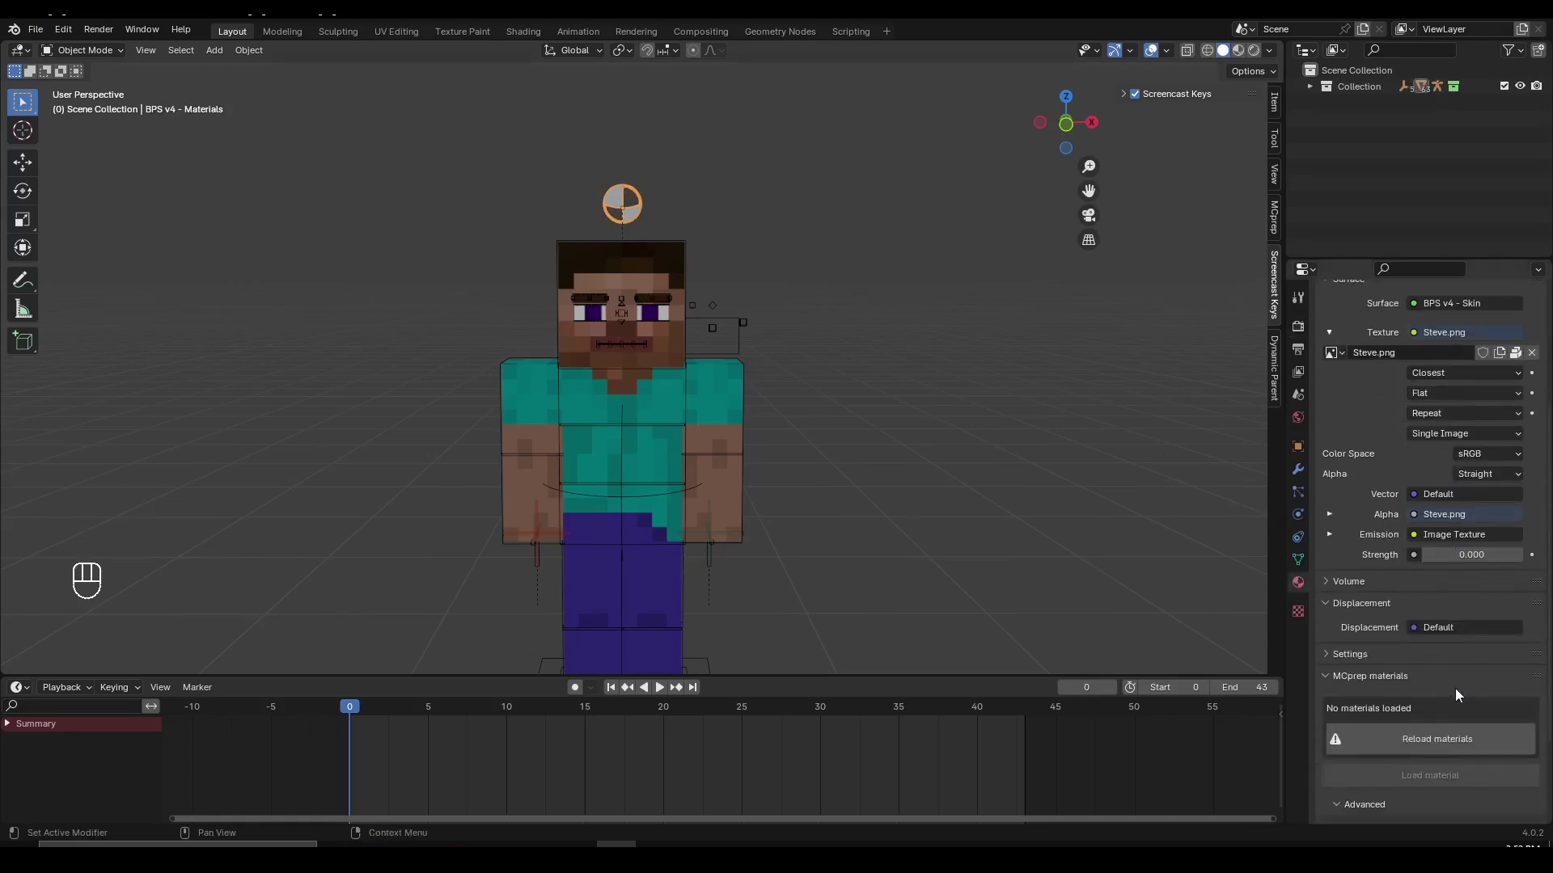
pyautogui.scroll(5, 1436, 668)
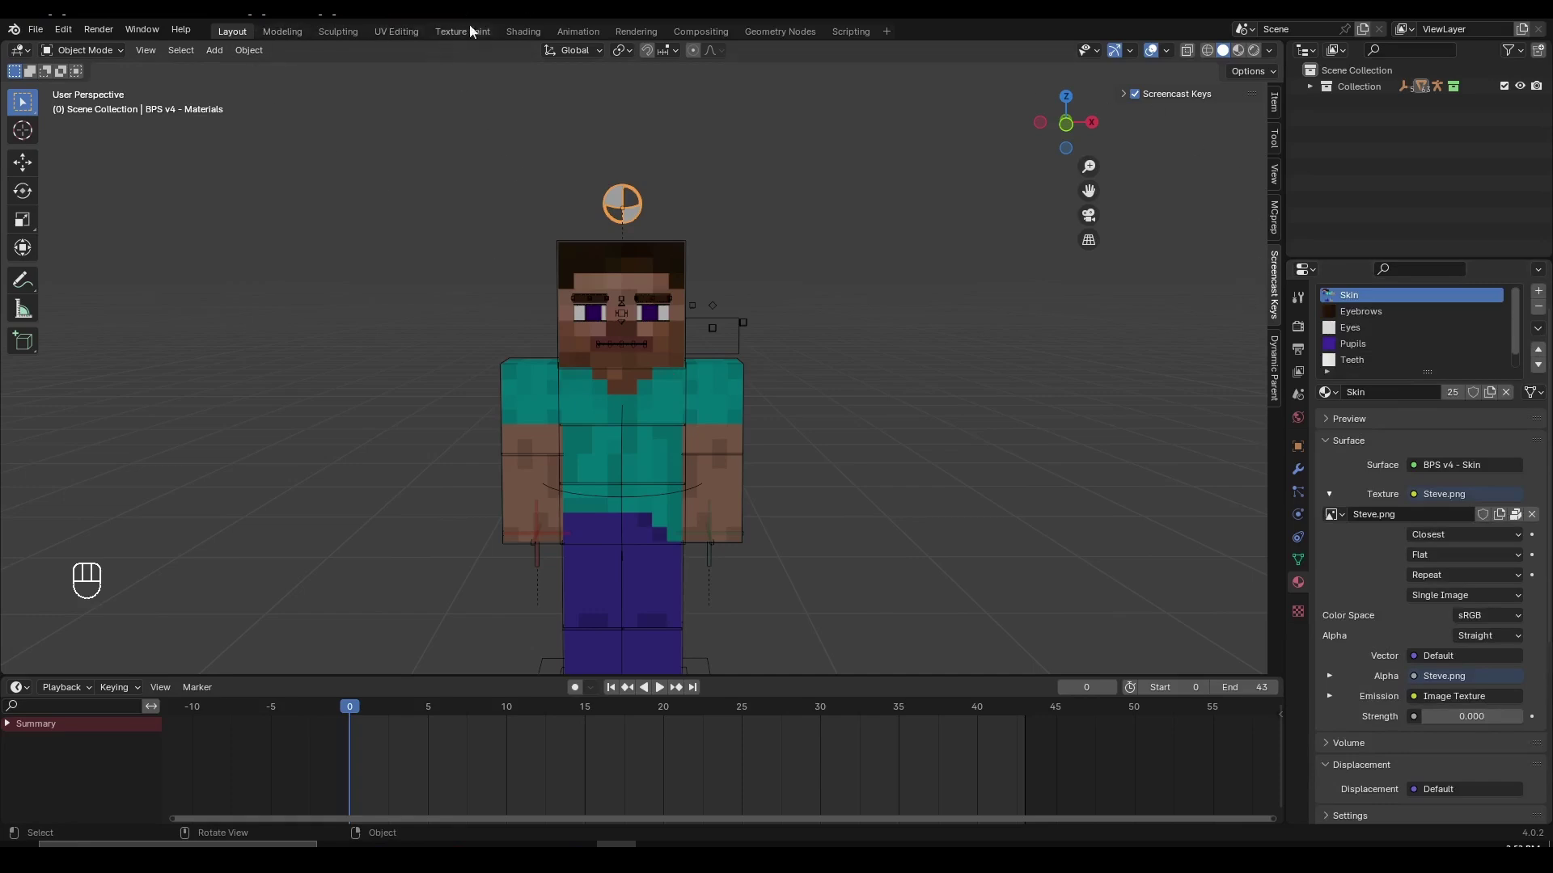
# Step: Switch to the Shading workspace and display the Skin material's properties for the materials sphere
pyautogui.click(524, 31)
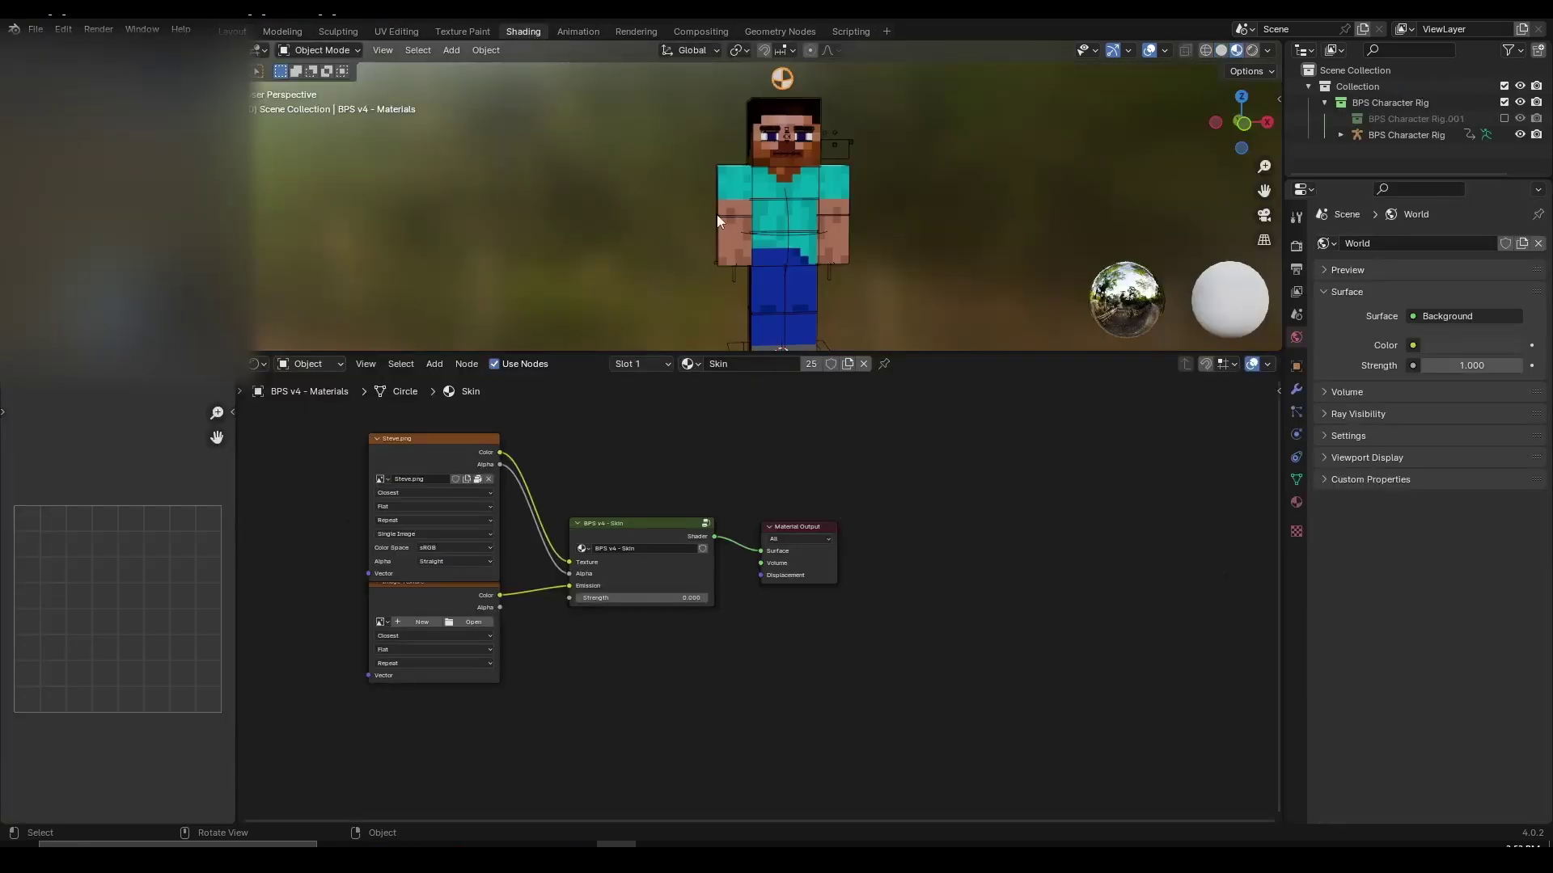
pyautogui.scroll(-3, 719, 220)
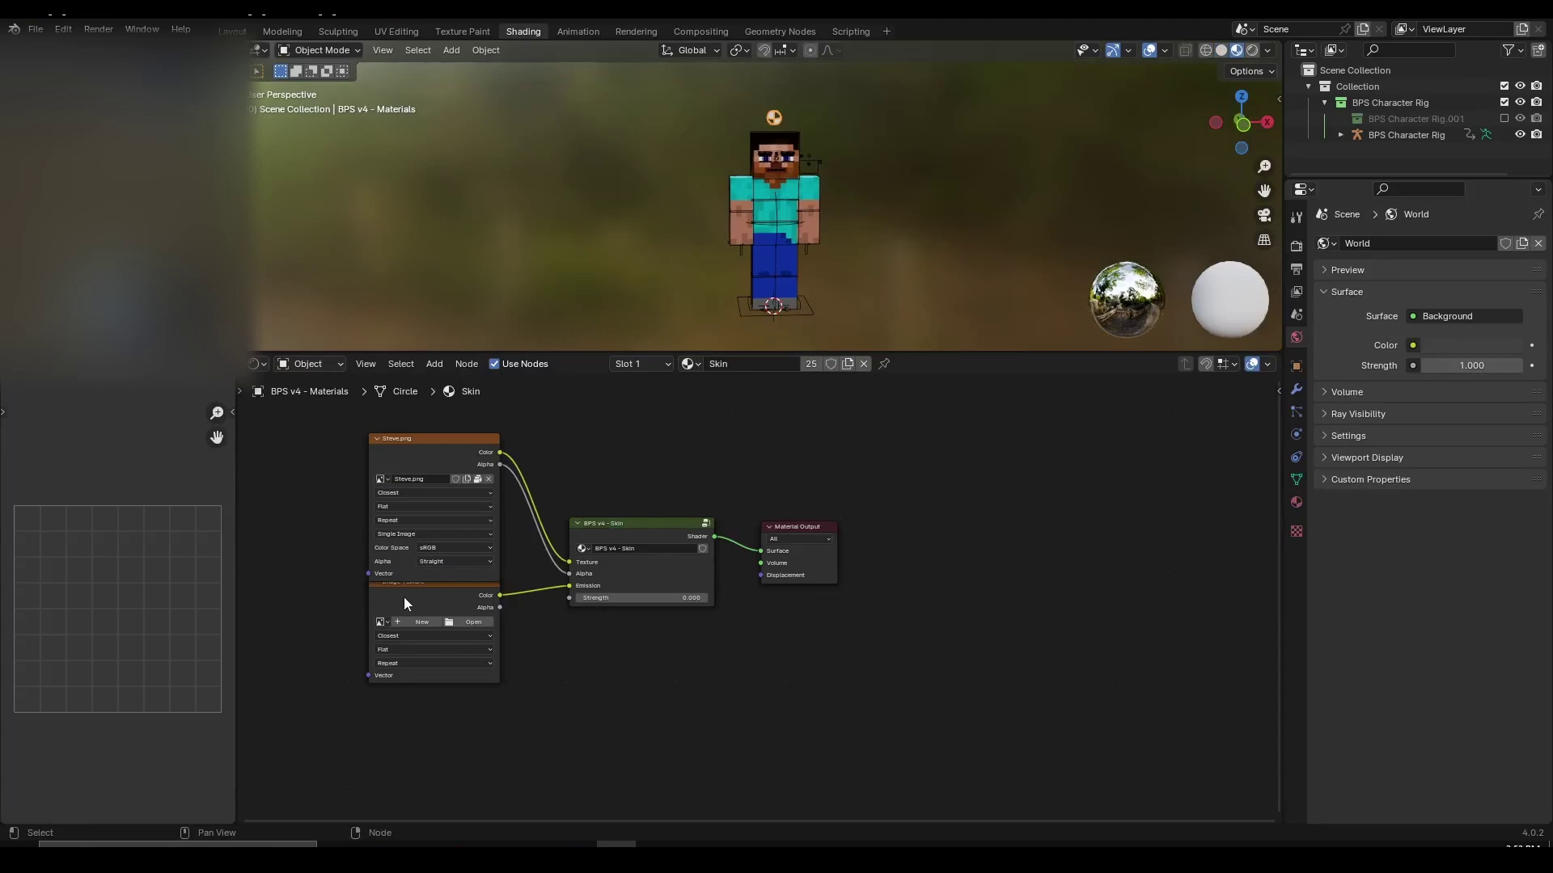
pyautogui.click(1297, 501)
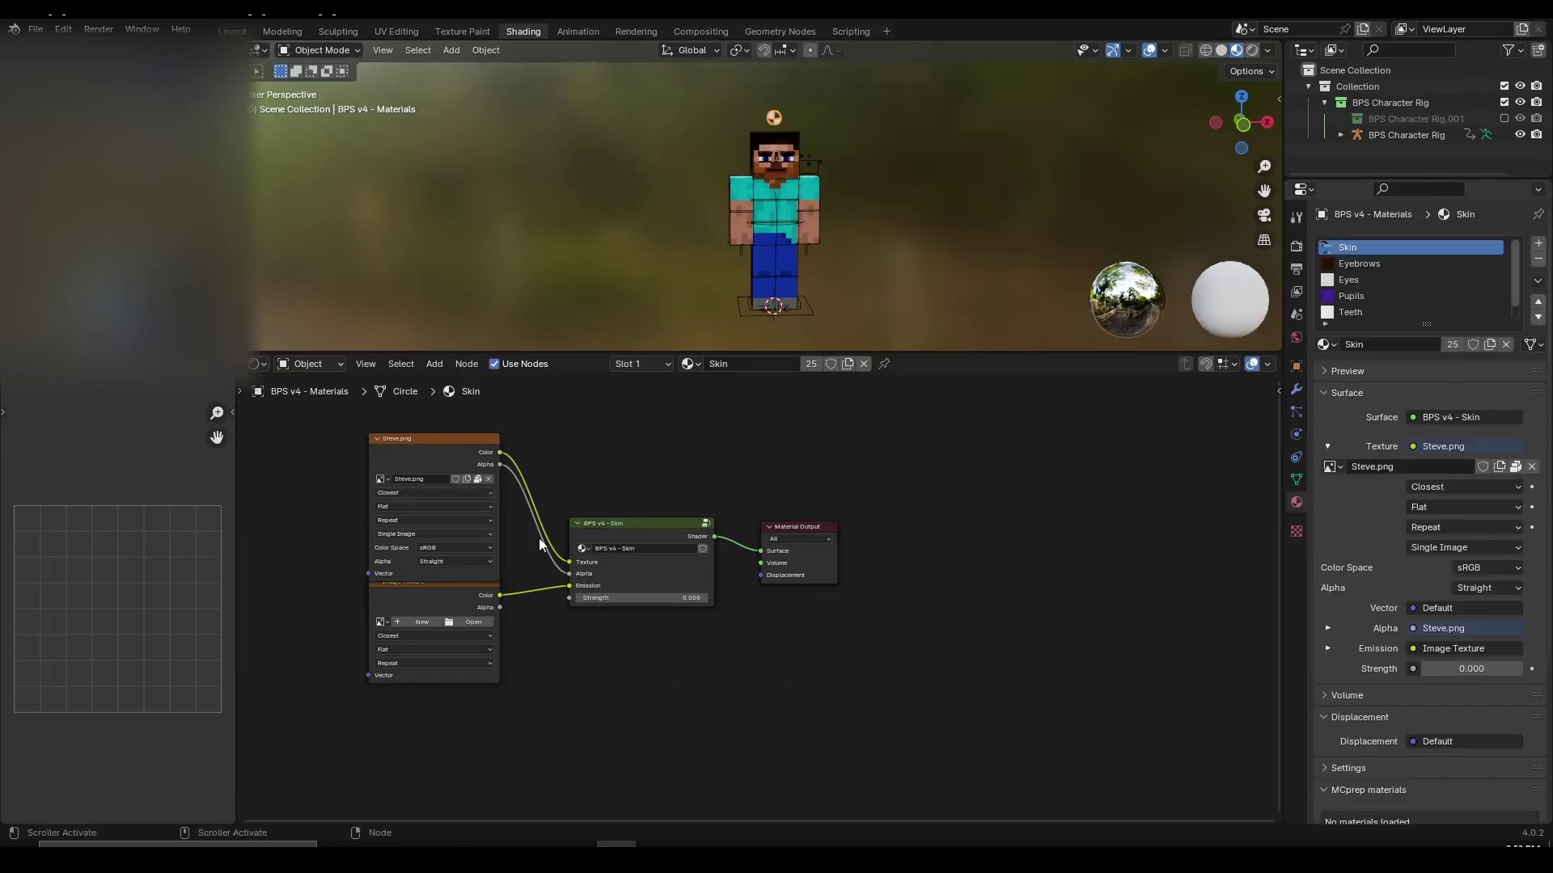
# Step: Move the empty Image Texture node down so that it sits clear below the Steve.png texture node
pyautogui.scroll(2, 539, 537)
pyautogui.moveTo(483, 595); pyautogui.dragTo(469, 594)
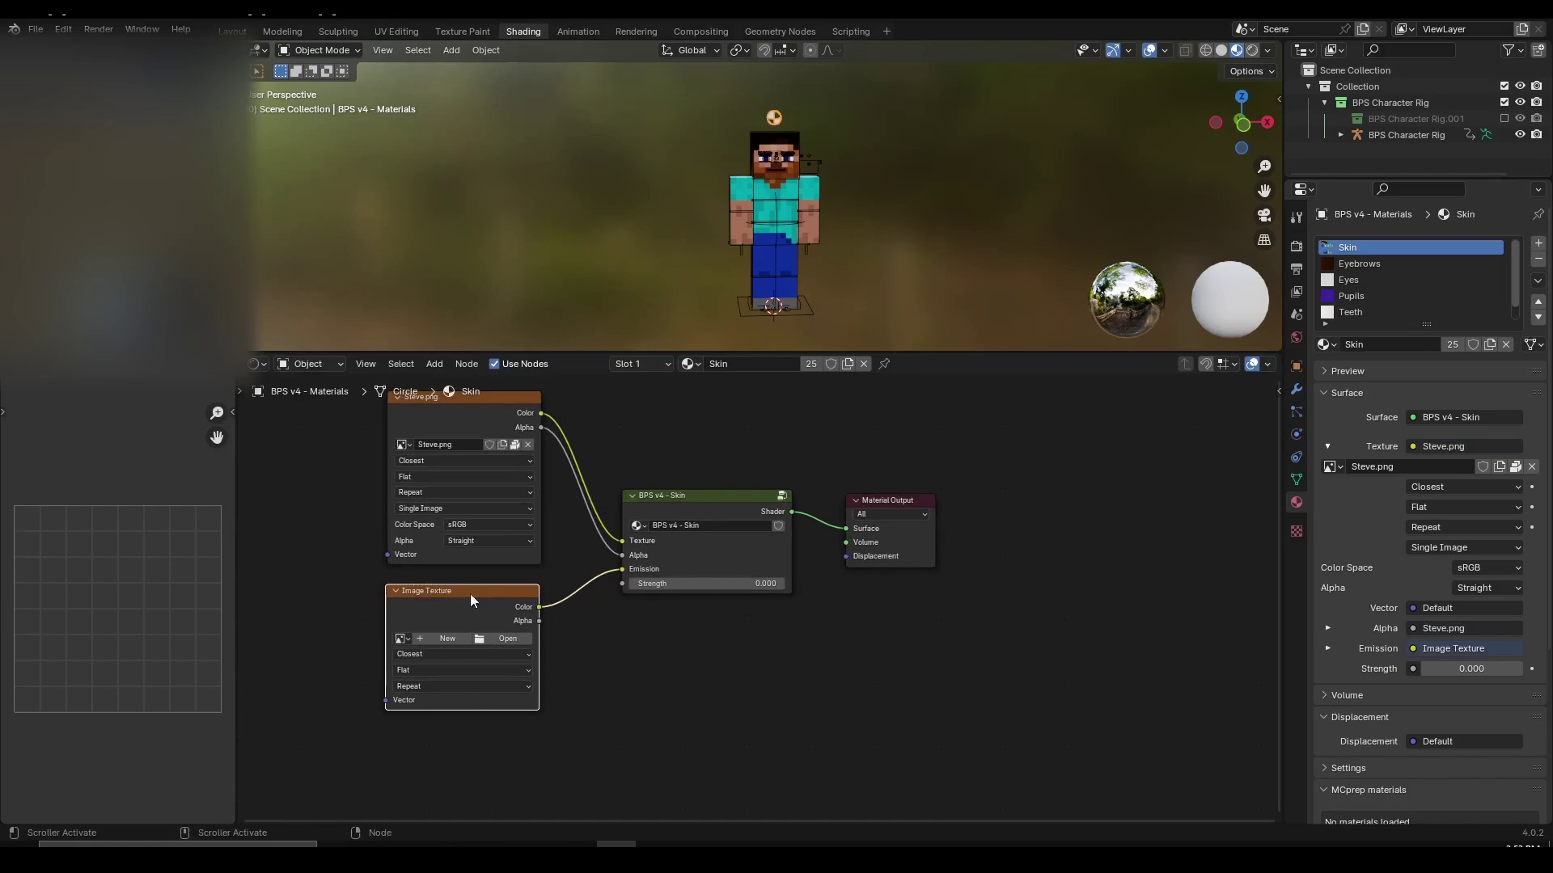
pyautogui.scroll(2, 571, 516)
pyautogui.moveTo(616, 528); pyautogui.dragTo(653, 575, button='middle')
pyautogui.scroll(-3, 652, 575)
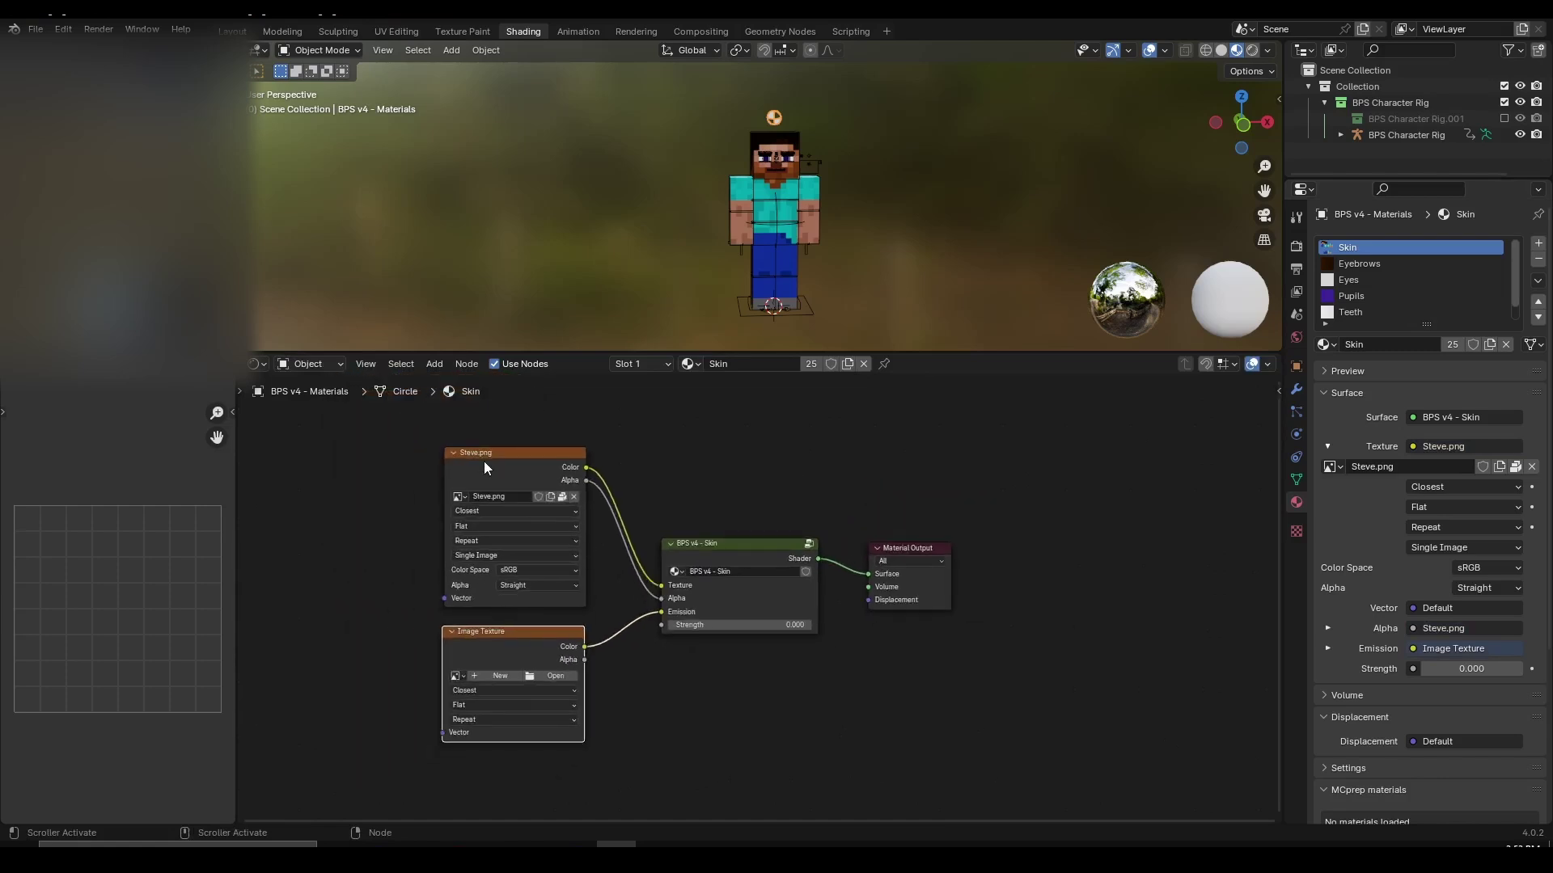
# Step: Examine the Steve.png texture node and its Color and Alpha links into the BPS v4 - Skin node
pyautogui.scroll(4, 502, 477)
pyautogui.moveTo(501, 482); pyautogui.dragTo(701, 550, button='middle')
pyautogui.scroll(2, 700, 550)
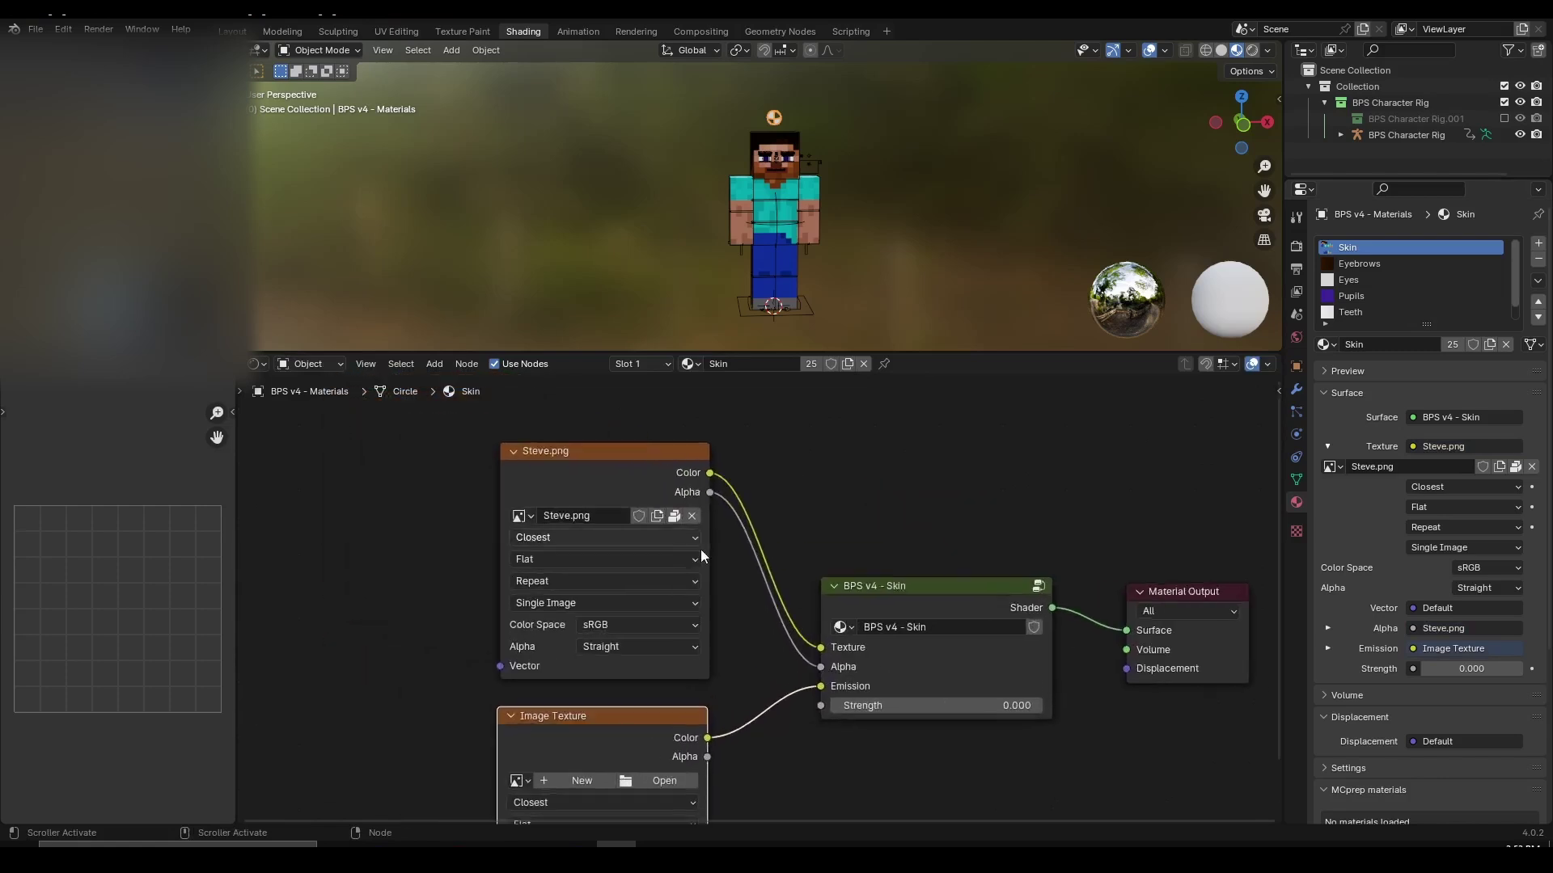
pyautogui.click(603, 469)
pyautogui.scroll(-2, 833, 747)
pyautogui.scroll(1, 716, 611)
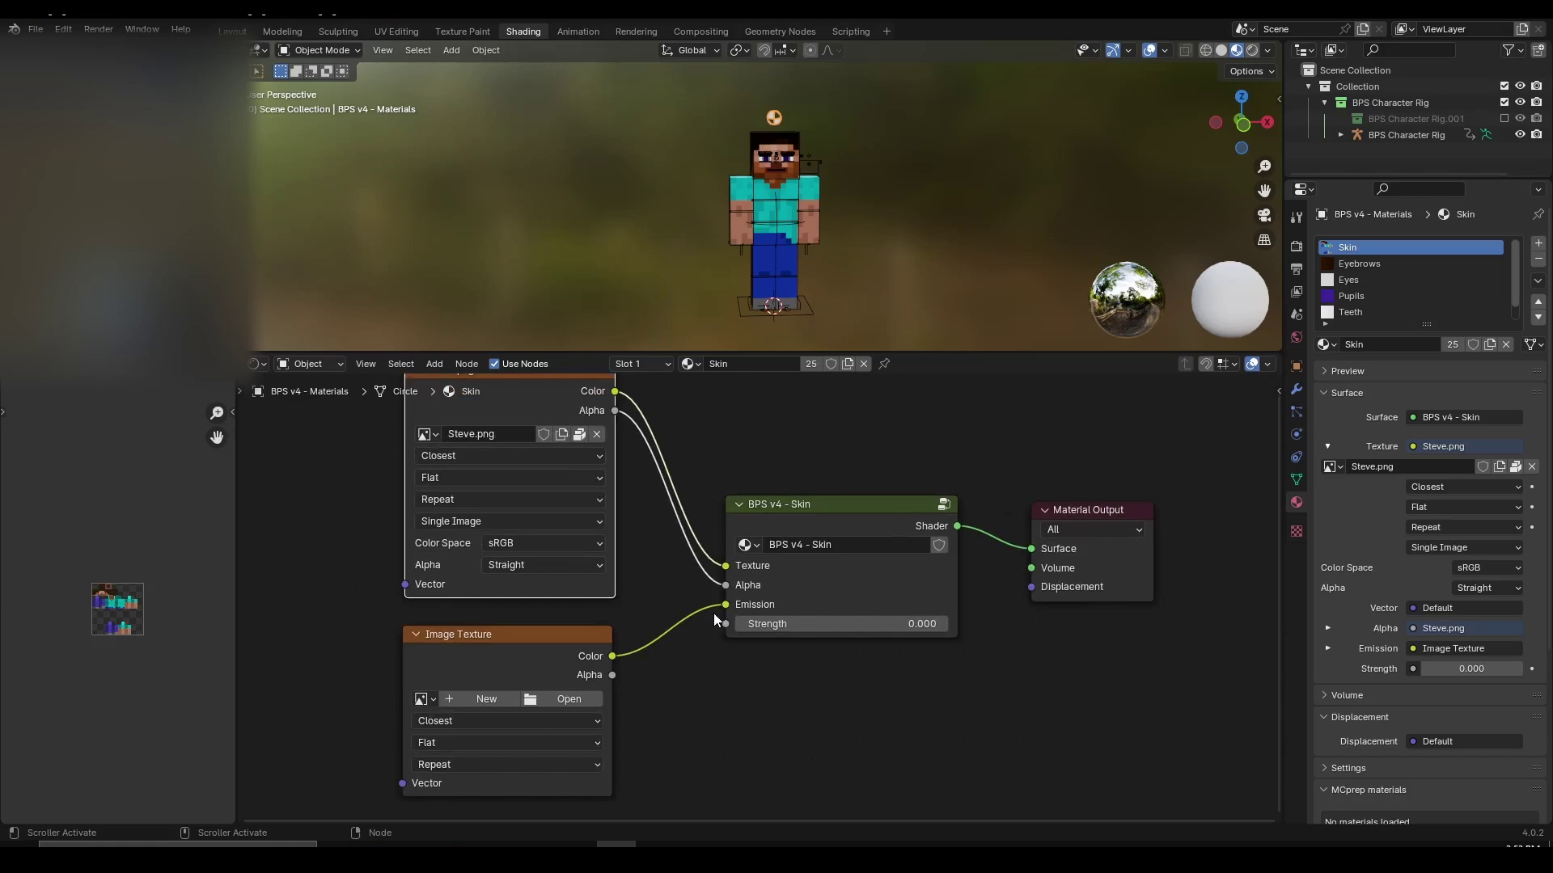
pyautogui.moveTo(713, 492); pyautogui.dragTo(755, 543, button='middle')
pyautogui.scroll(1, 706, 548)
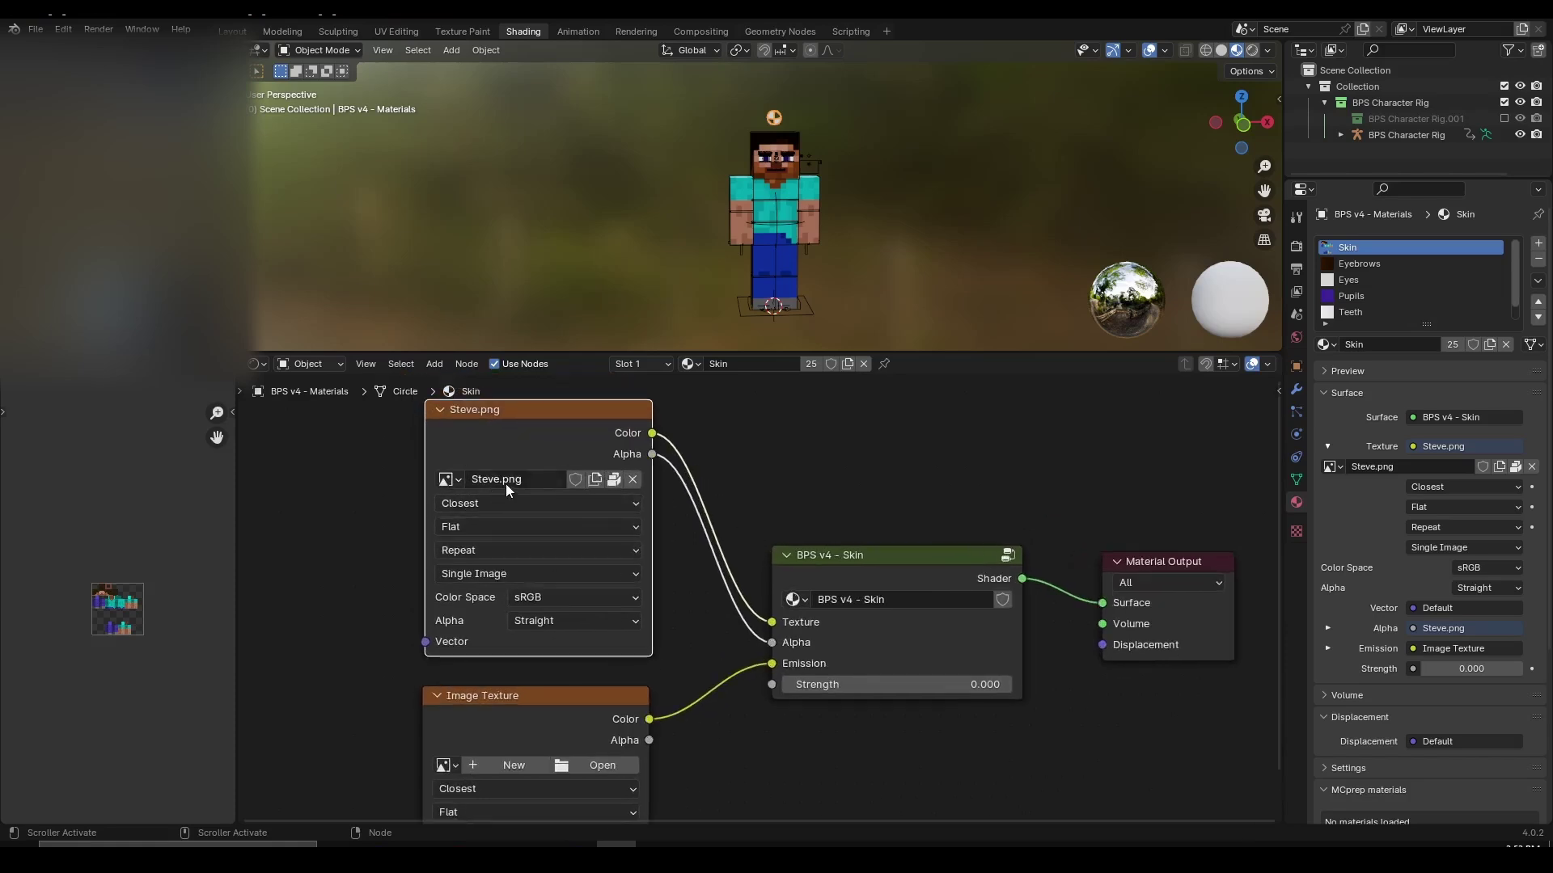
pyautogui.scroll(-2, 773, 623)
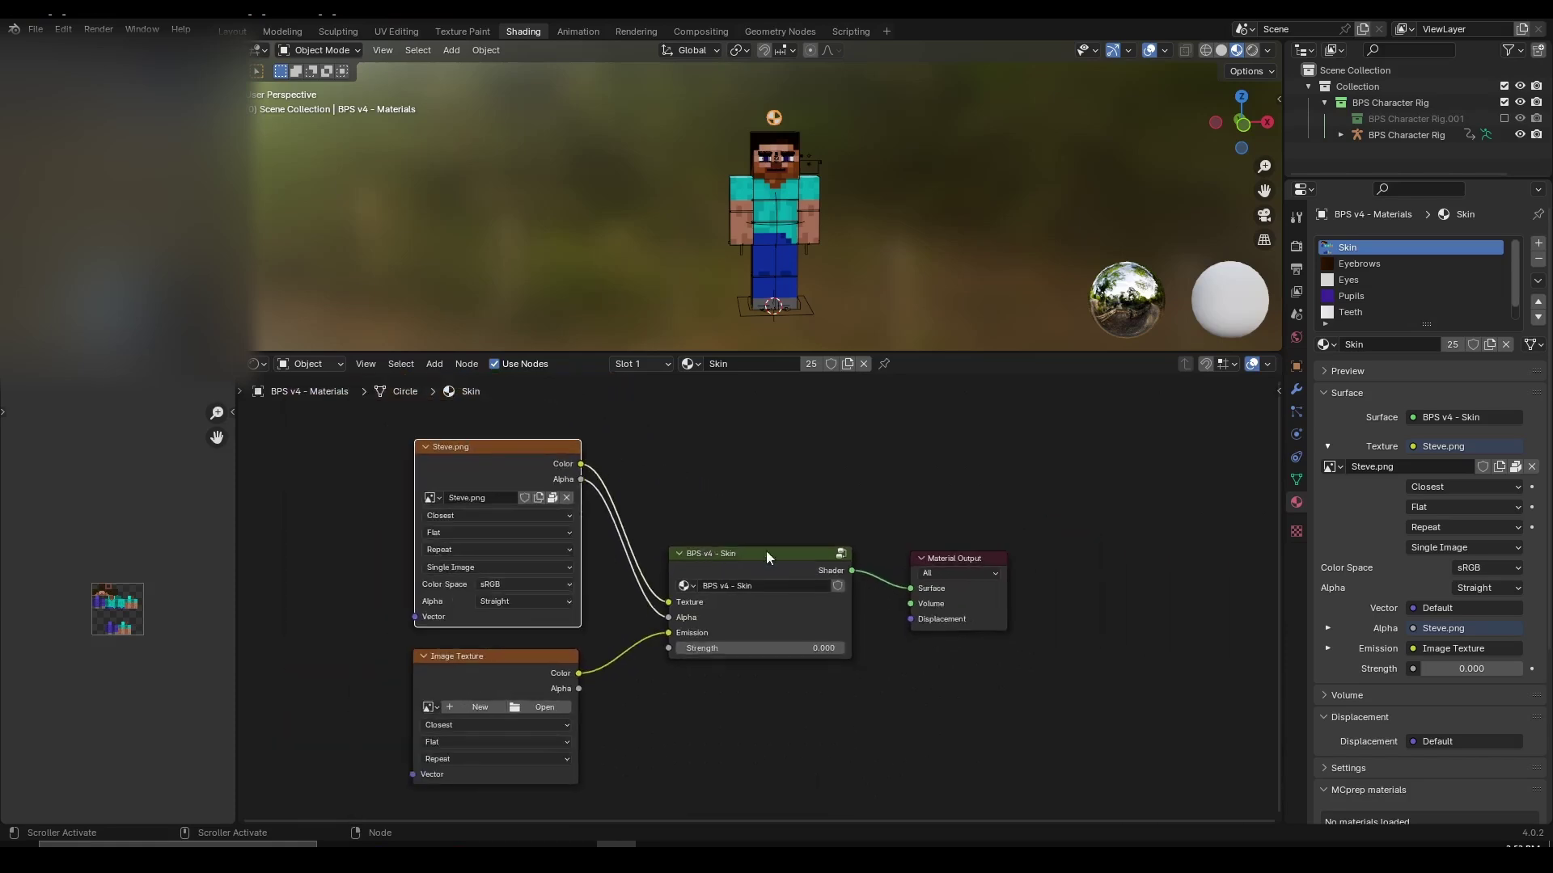
# Step: Move the Material Output node down and away from the BPS v4 - Skin node
pyautogui.moveTo(975, 555); pyautogui.dragTo(1029, 647)
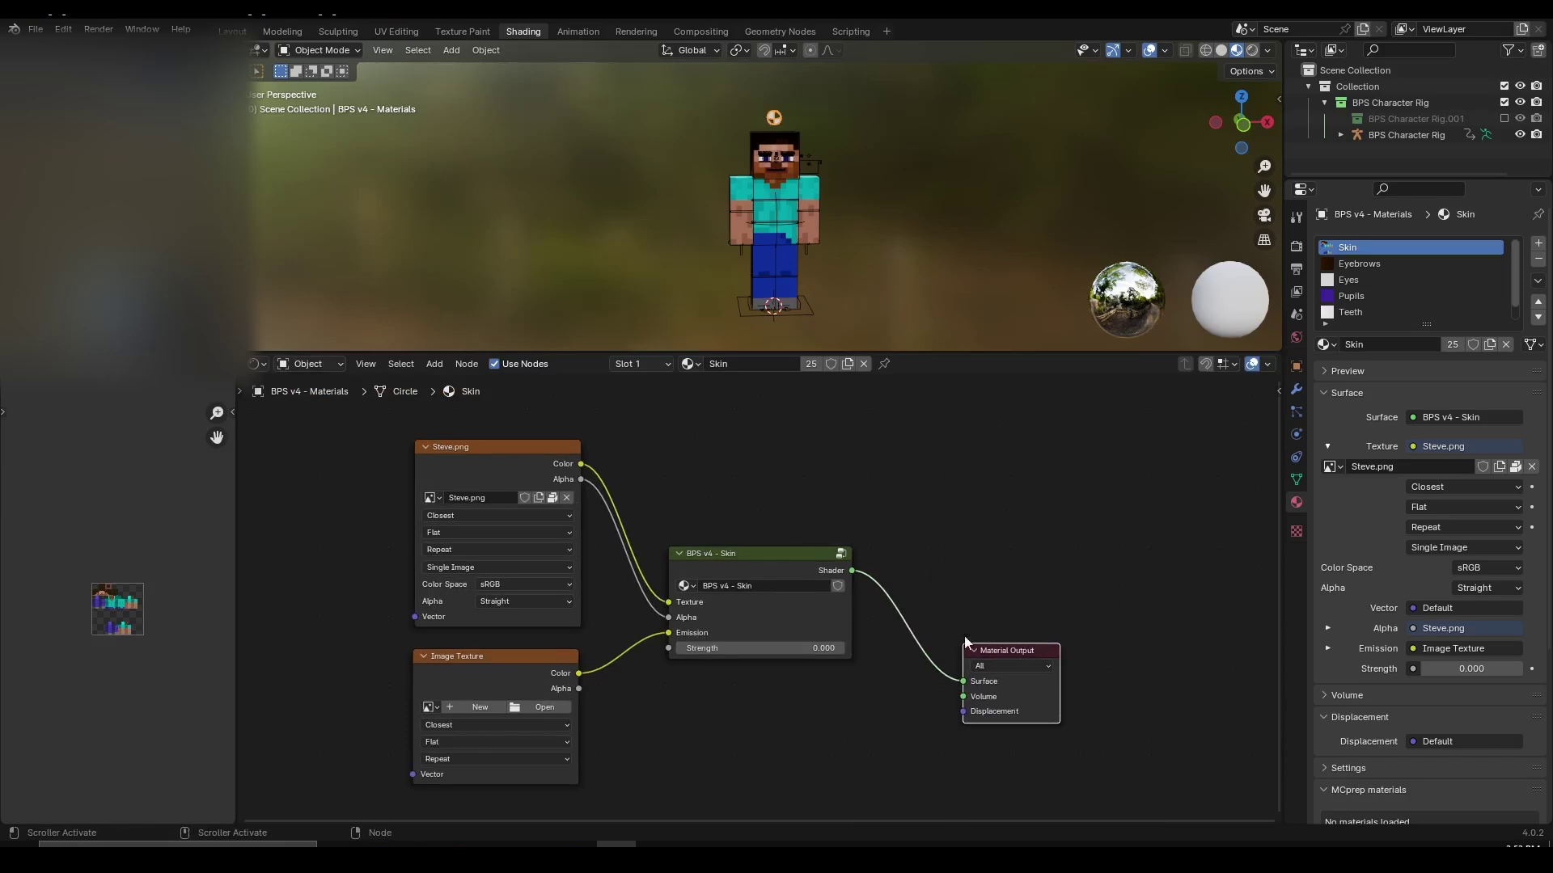
pyautogui.scroll(-1, 499, 475)
pyautogui.scroll(-4, 796, 597)
pyautogui.moveTo(757, 613); pyautogui.dragTo(714, 436, button='middle')
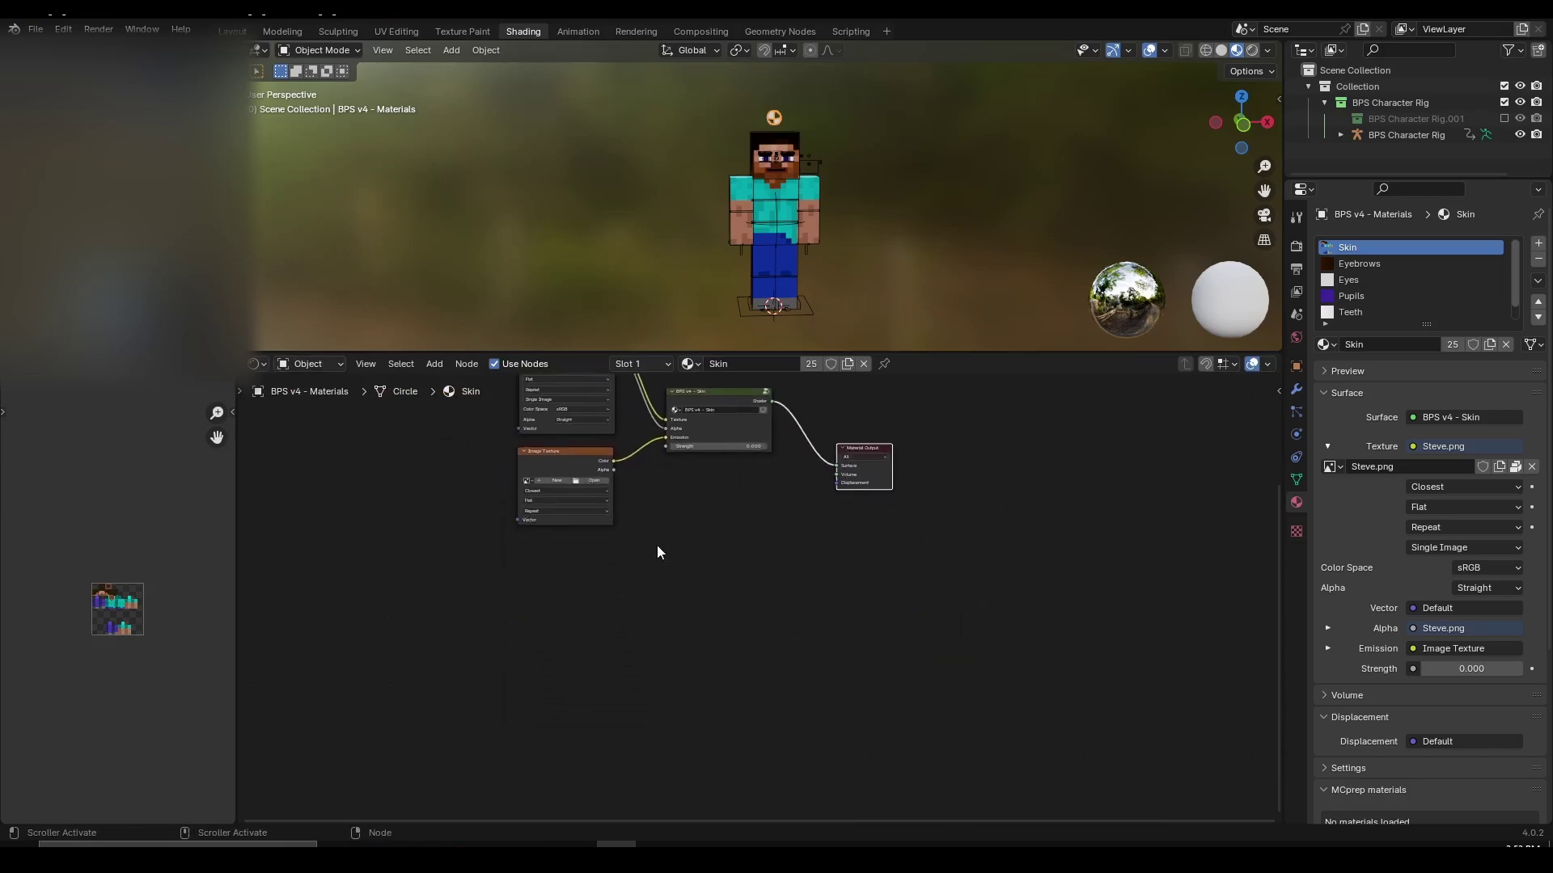
pyautogui.scroll(4, 516, 570)
pyautogui.moveTo(545, 548); pyautogui.dragTo(572, 646, button='middle')
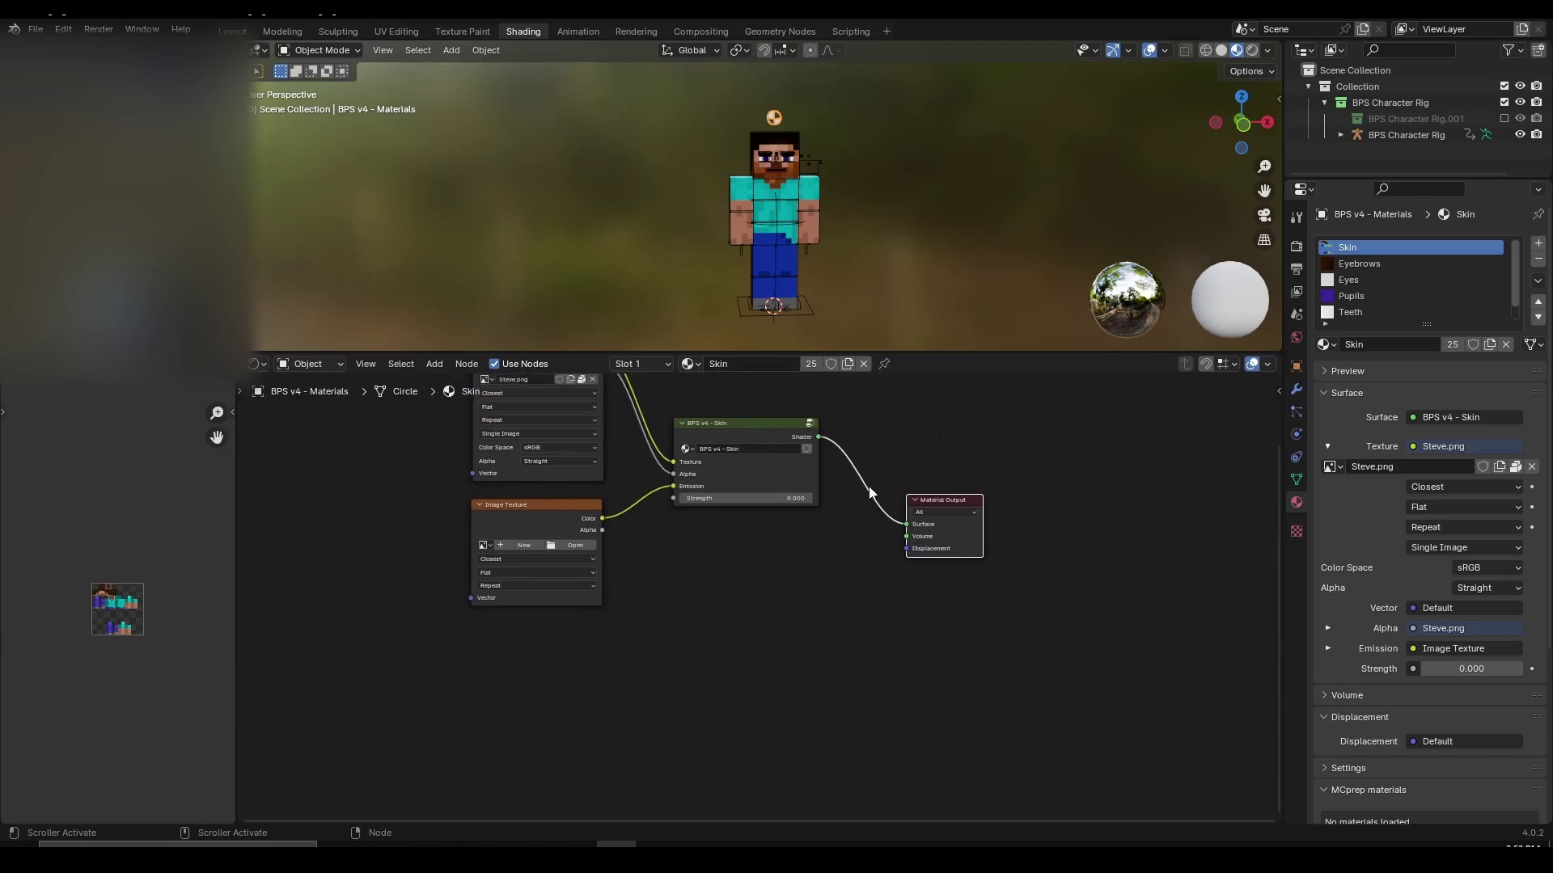
pyautogui.moveTo(794, 539); pyautogui.dragTo(787, 574, button='middle')
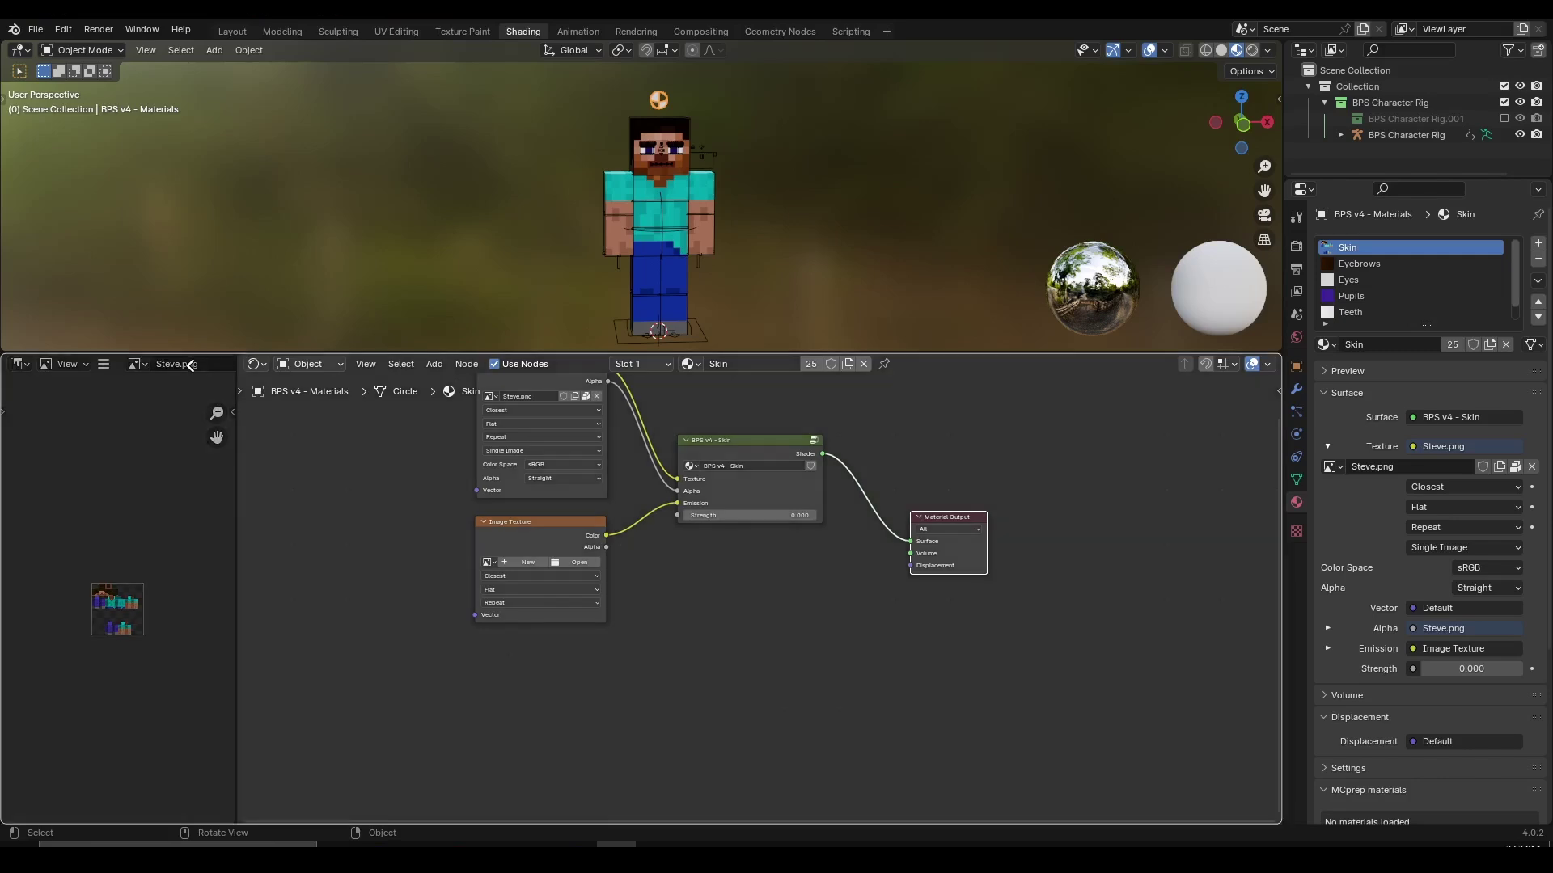
# Step: Expand the shader editor over the image editor's area so the node graph spans the full width below the viewport
pyautogui.moveTo(156, 380); pyautogui.dragTo(156, 383)
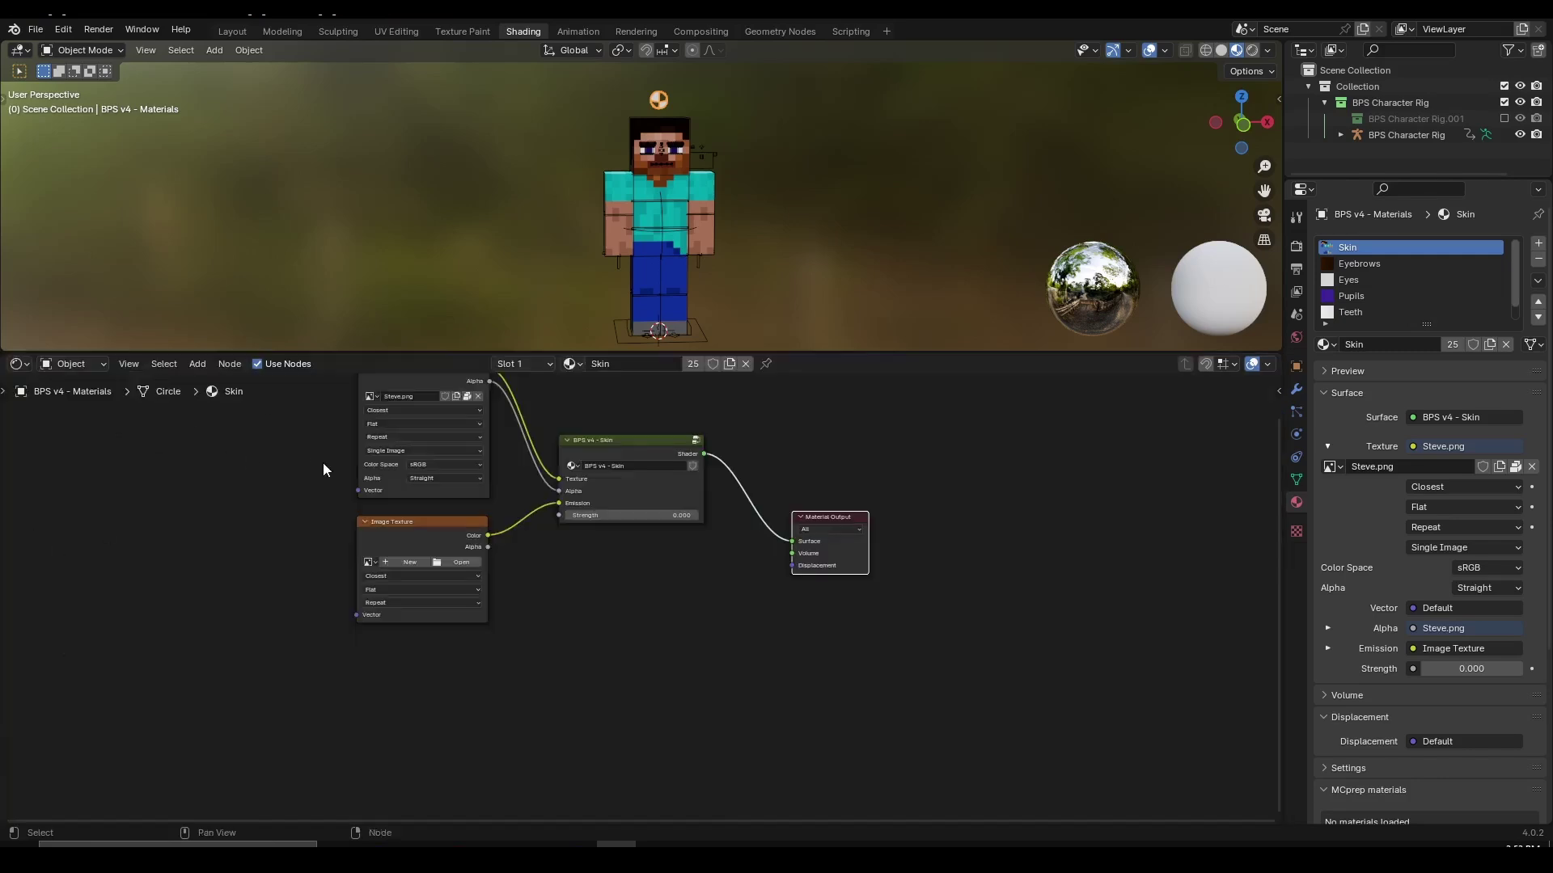
pyautogui.scroll(-1, 324, 467)
pyautogui.moveTo(325, 485); pyautogui.dragTo(312, 553, button='middle')
pyautogui.scroll(-4, 706, 229)
pyautogui.moveTo(706, 230); pyautogui.dragTo(701, 220, button='middle')
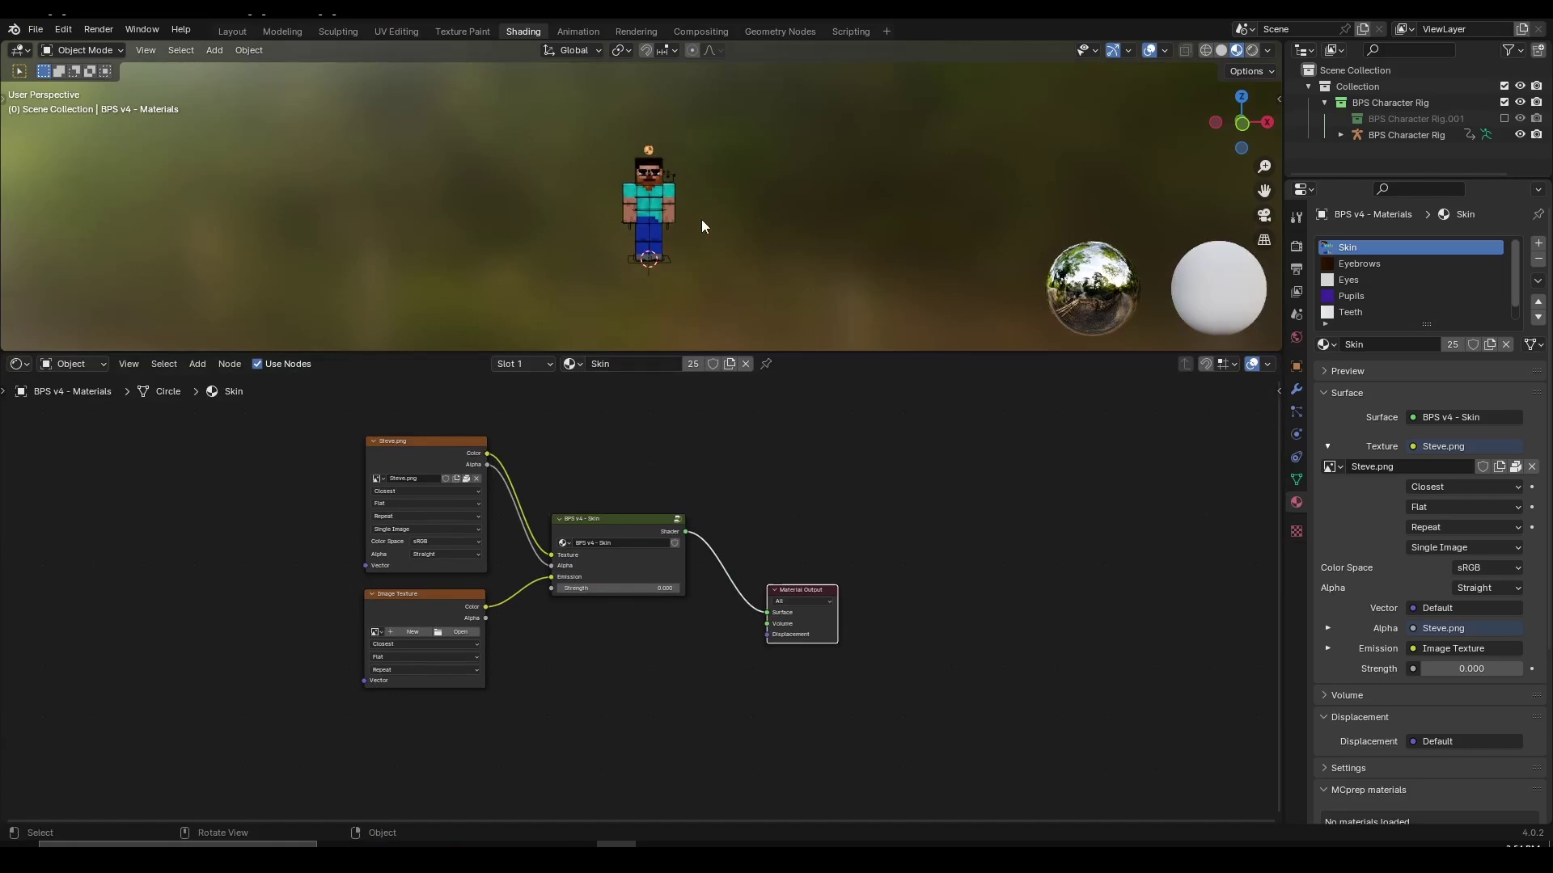
pyautogui.press('KP_Decimal')
pyautogui.scroll(-7, 704, 211)
pyautogui.scroll(-4, 716, 222)
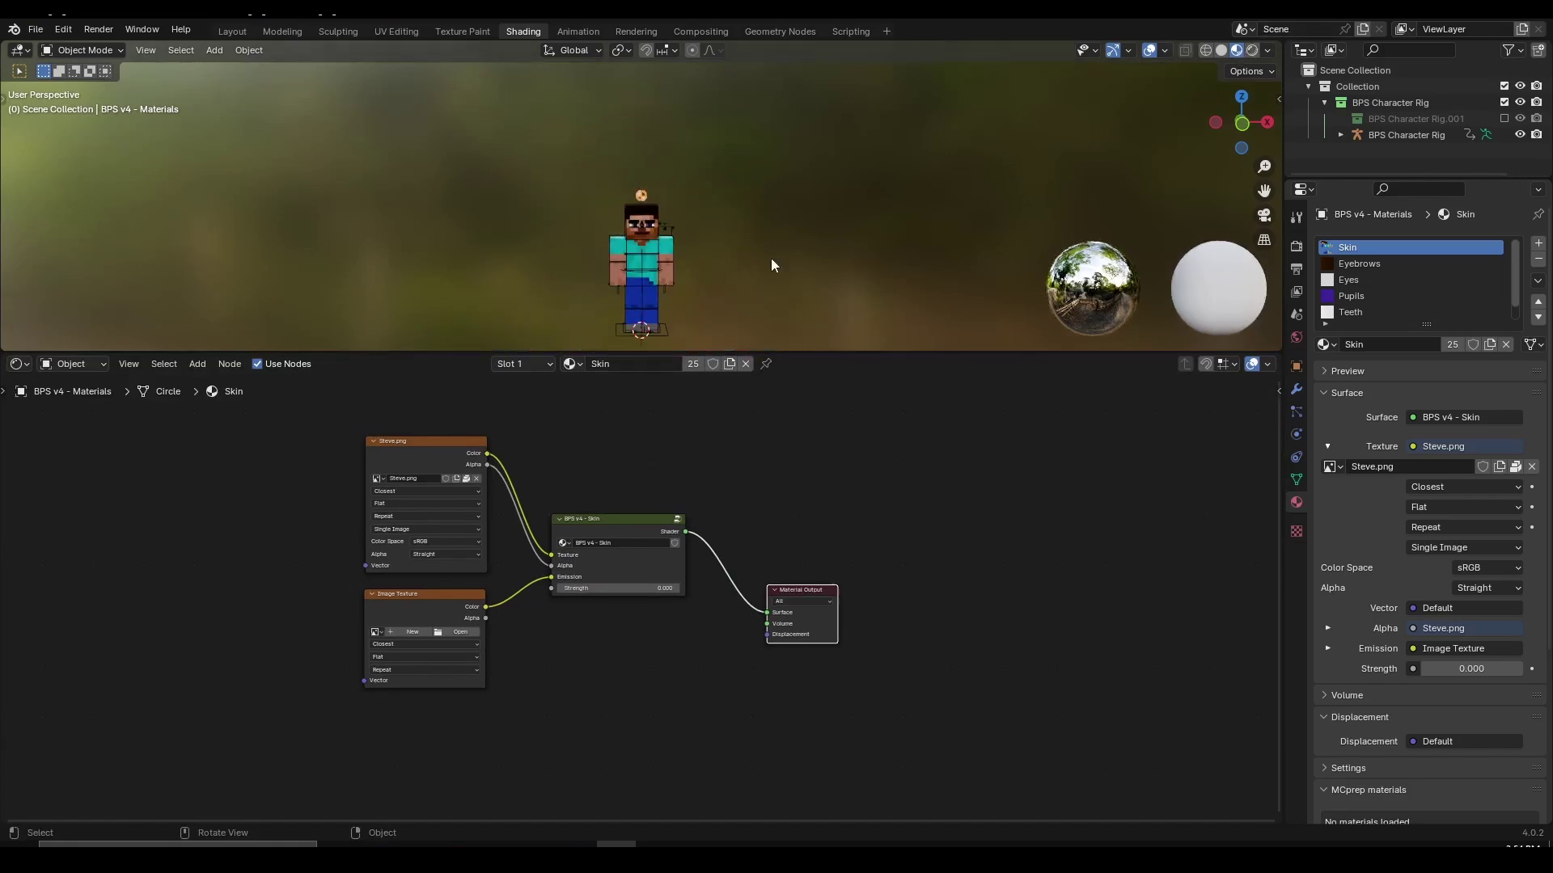
pyautogui.scroll(2, 763, 220)
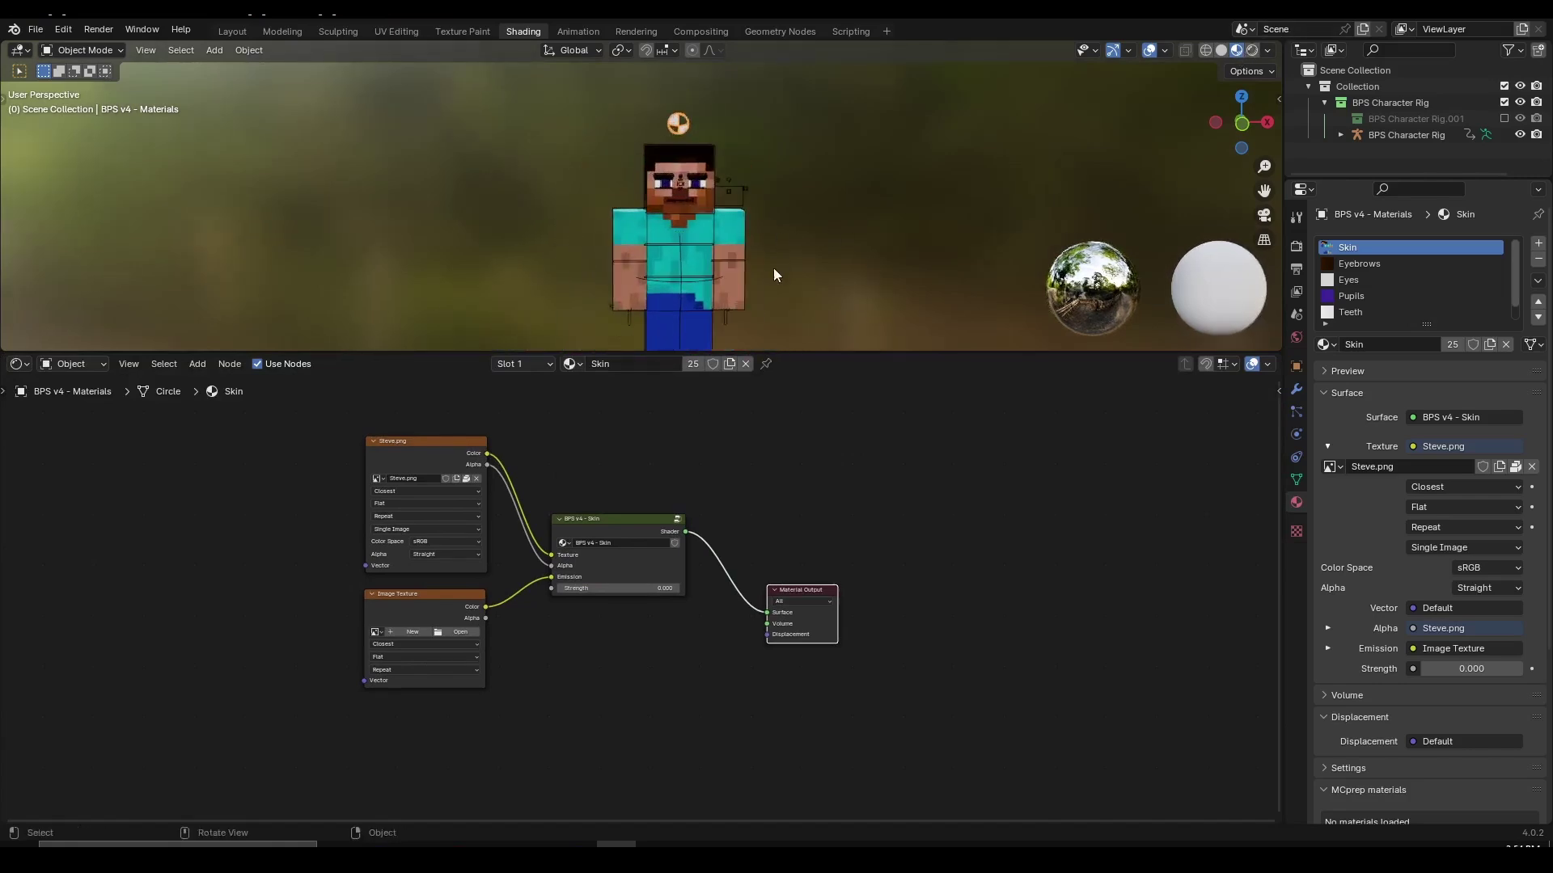
# Step: Raise the Material Output node farther from the shader group and shift the BPS v4 - Skin node slightly right
pyautogui.moveTo(801, 587); pyautogui.dragTo(817, 558)
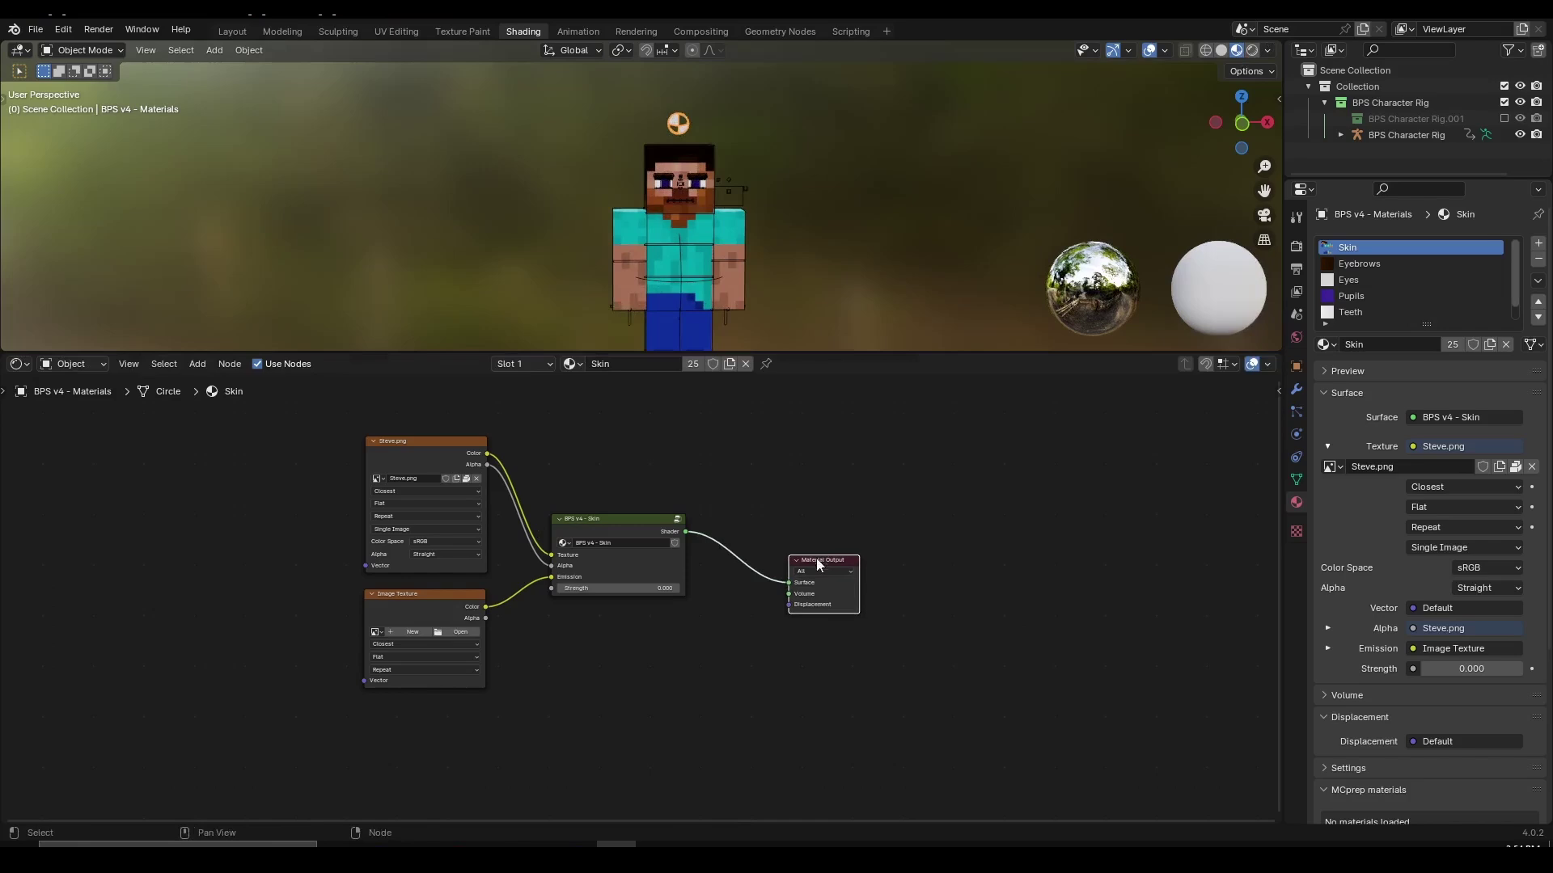
pyautogui.scroll(1, 626, 526)
pyautogui.click(623, 514)
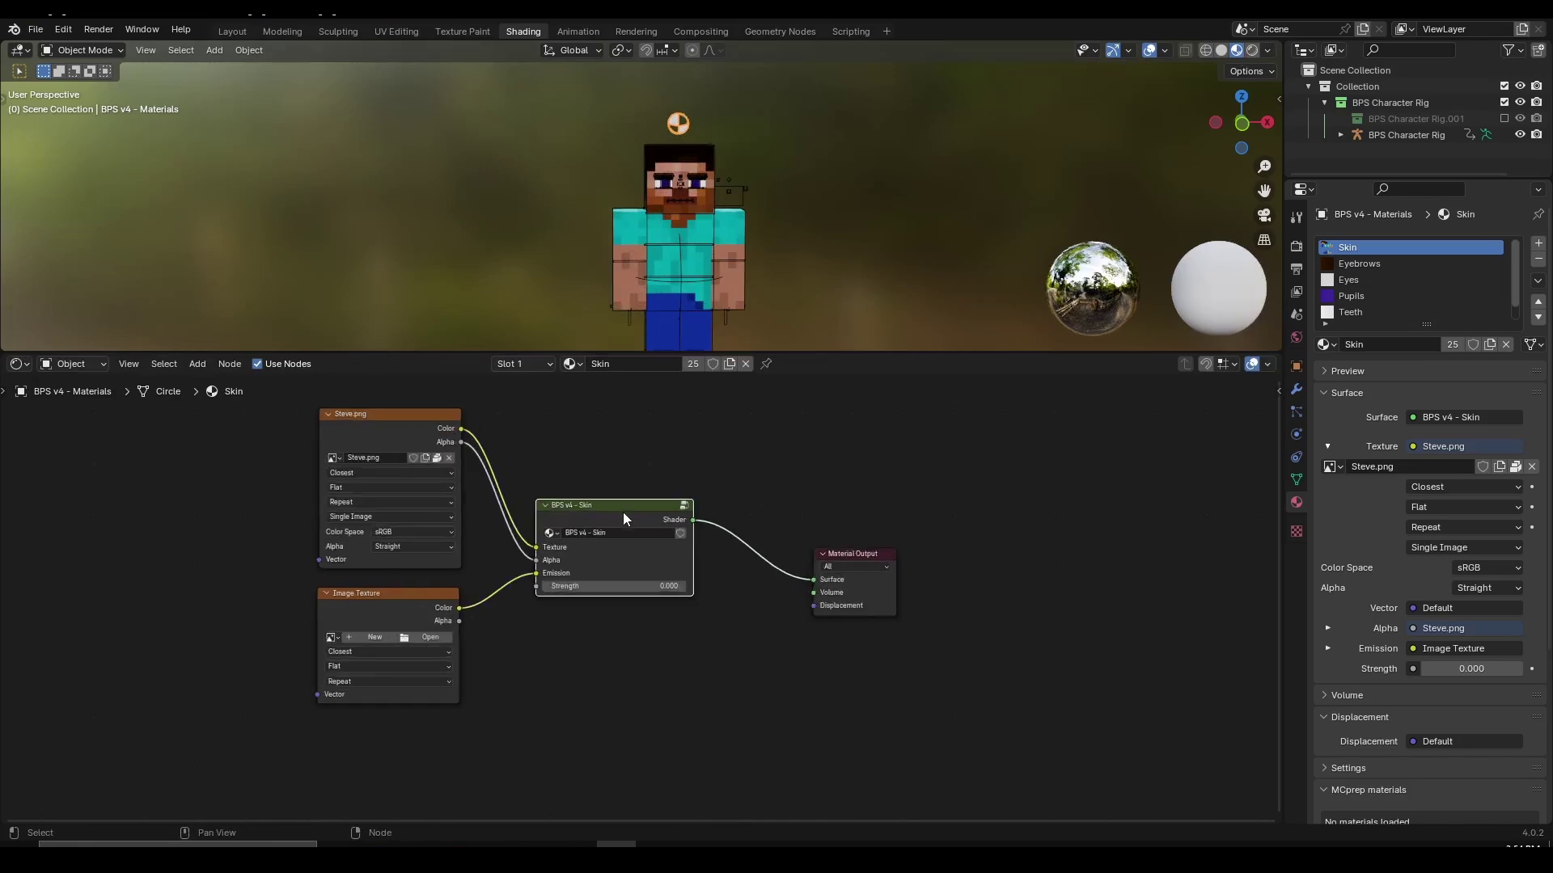
pyautogui.moveTo(623, 514); pyautogui.dragTo(641, 509)
pyautogui.scroll(-2, 641, 513)
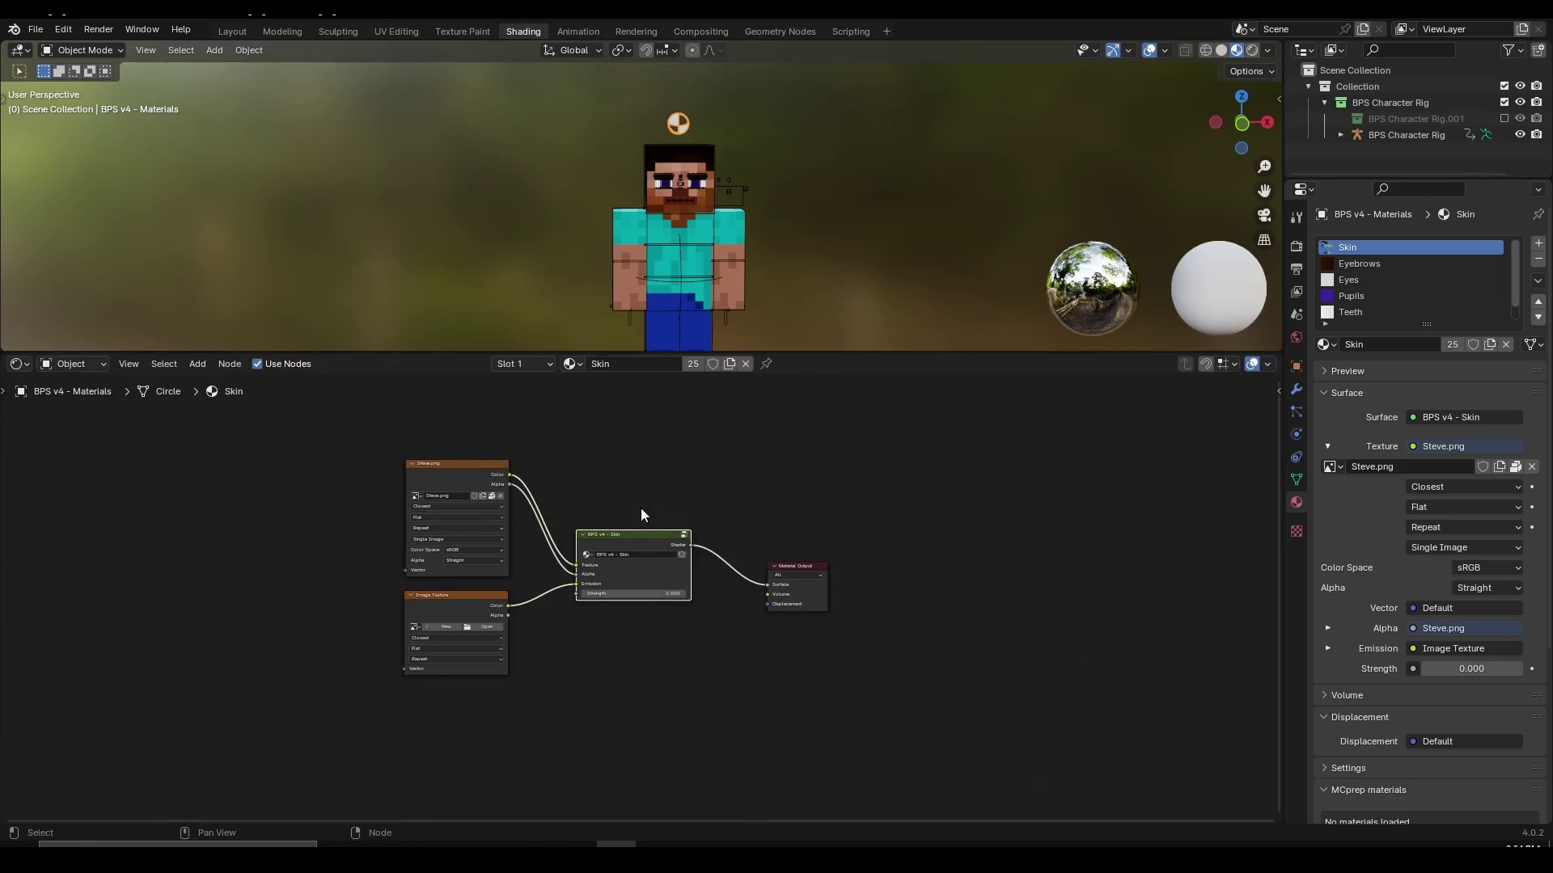
# Step: Duplicate the Steve.png texture, Image Texture and BPS v4 - Skin nodes together, placing the copies below the originals
pyautogui.press('b')
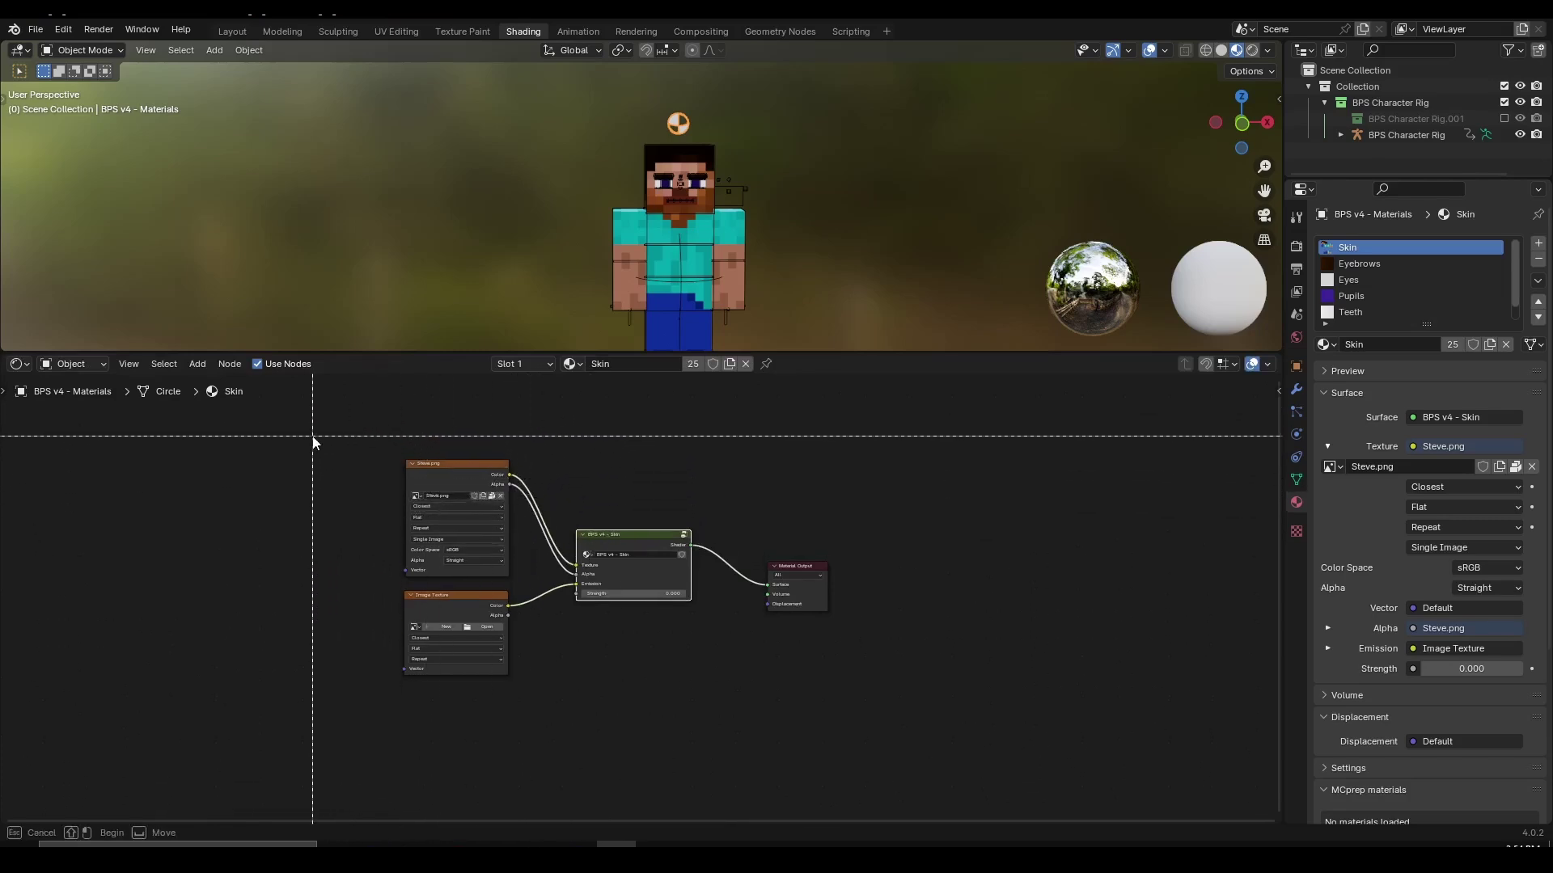
pyautogui.moveTo(312, 441); pyautogui.dragTo(695, 728)
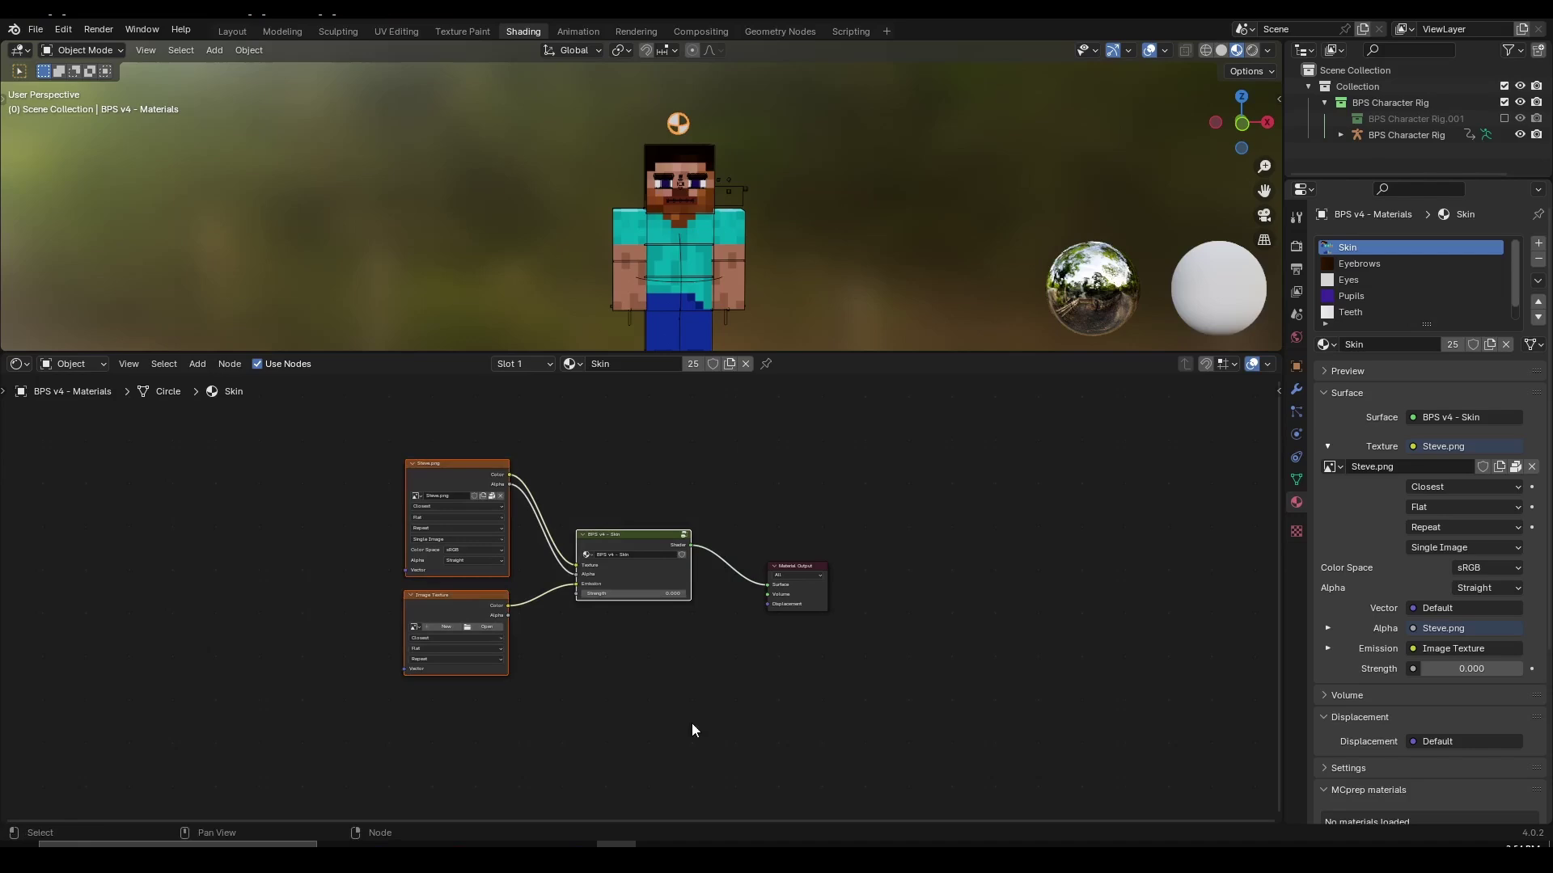
pyautogui.press('Home')
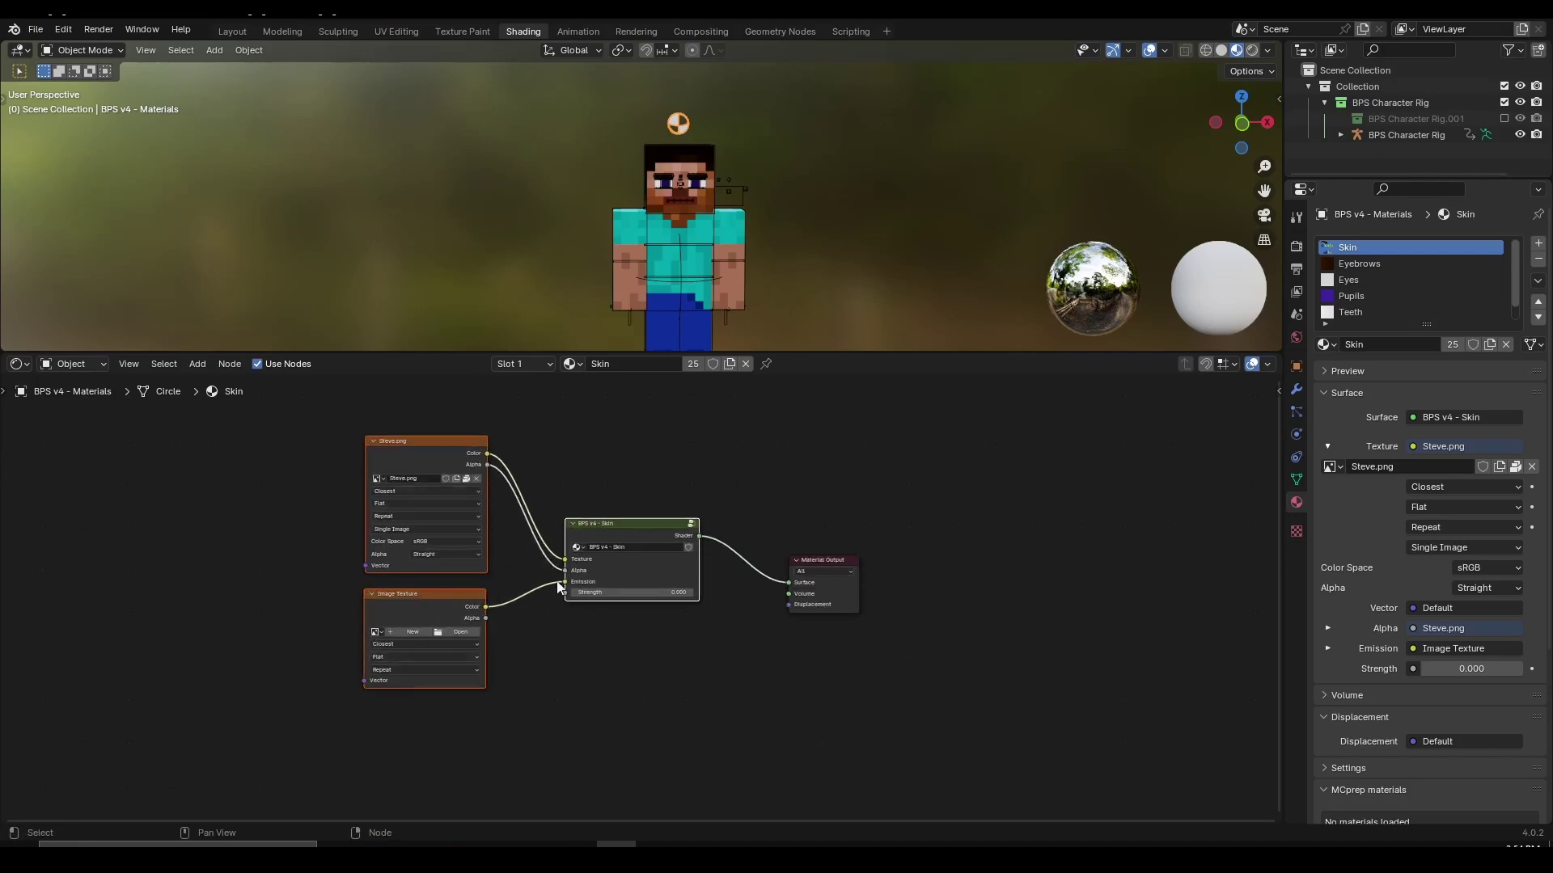
pyautogui.scroll(-1, 588, 641)
pyautogui.moveTo(602, 636); pyautogui.dragTo(618, 576, button='middle')
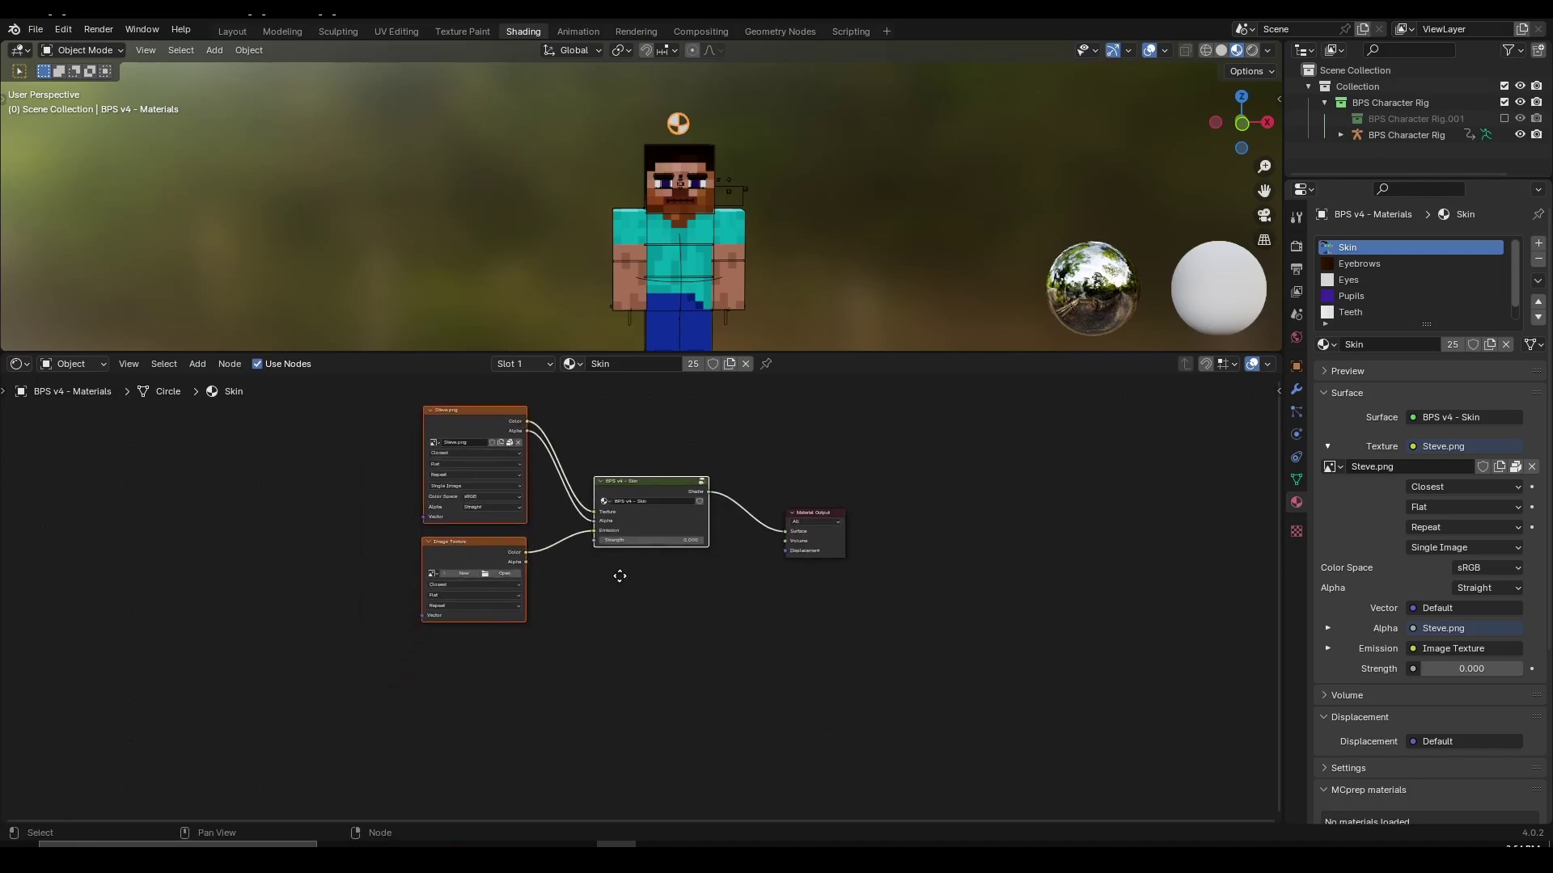
pyautogui.scroll(1, 618, 587)
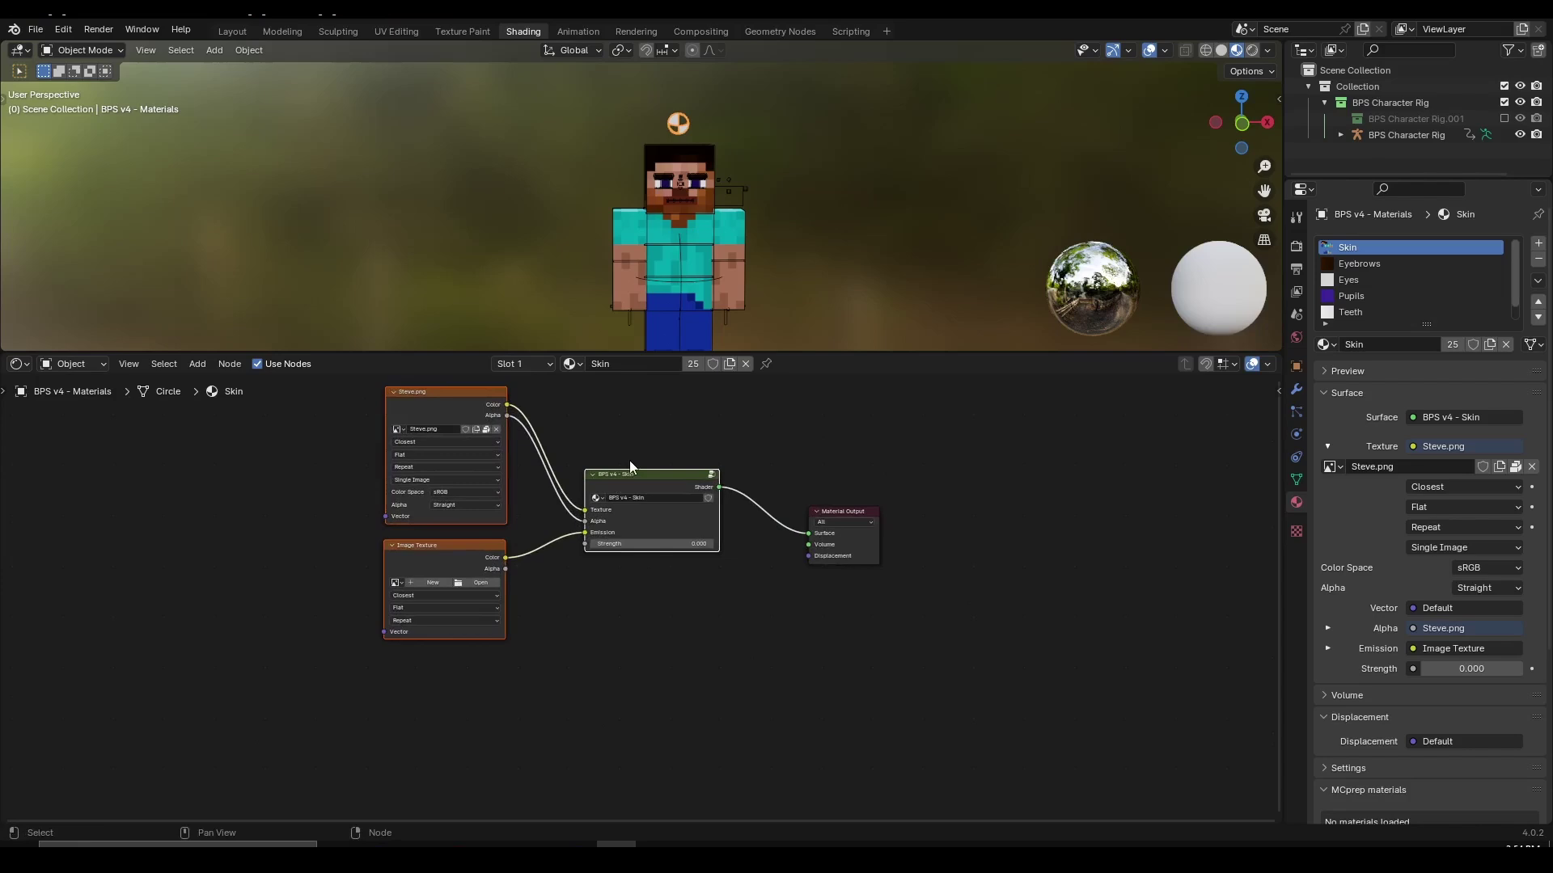
pyautogui.hotkey('shift', 'd')
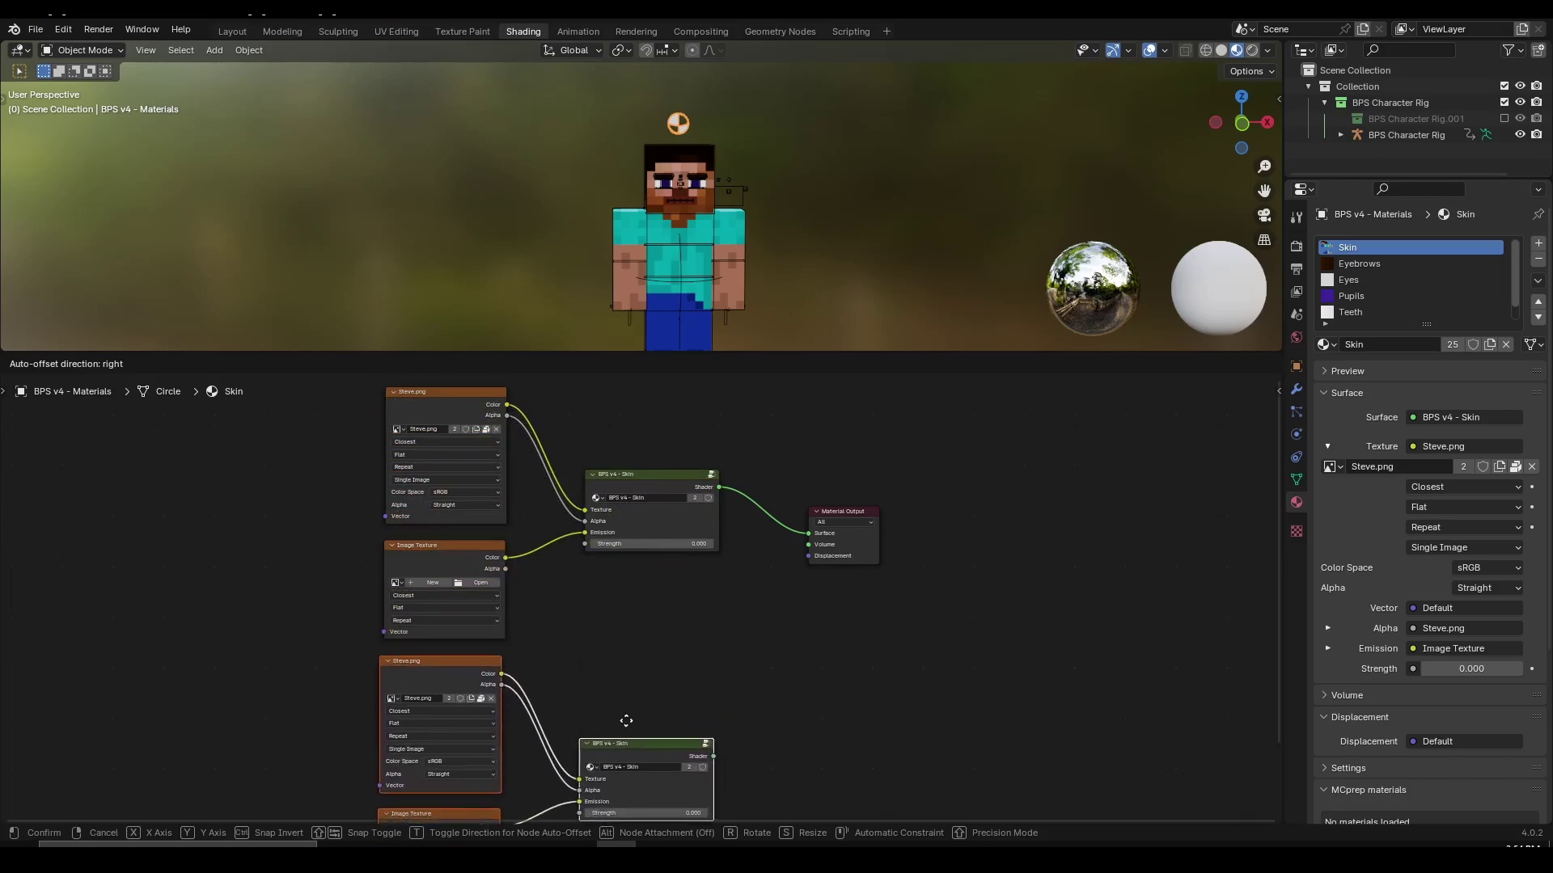
pyautogui.click(627, 725)
pyautogui.moveTo(629, 653); pyautogui.dragTo(596, 599, button='middle')
pyautogui.scroll(1, 596, 599)
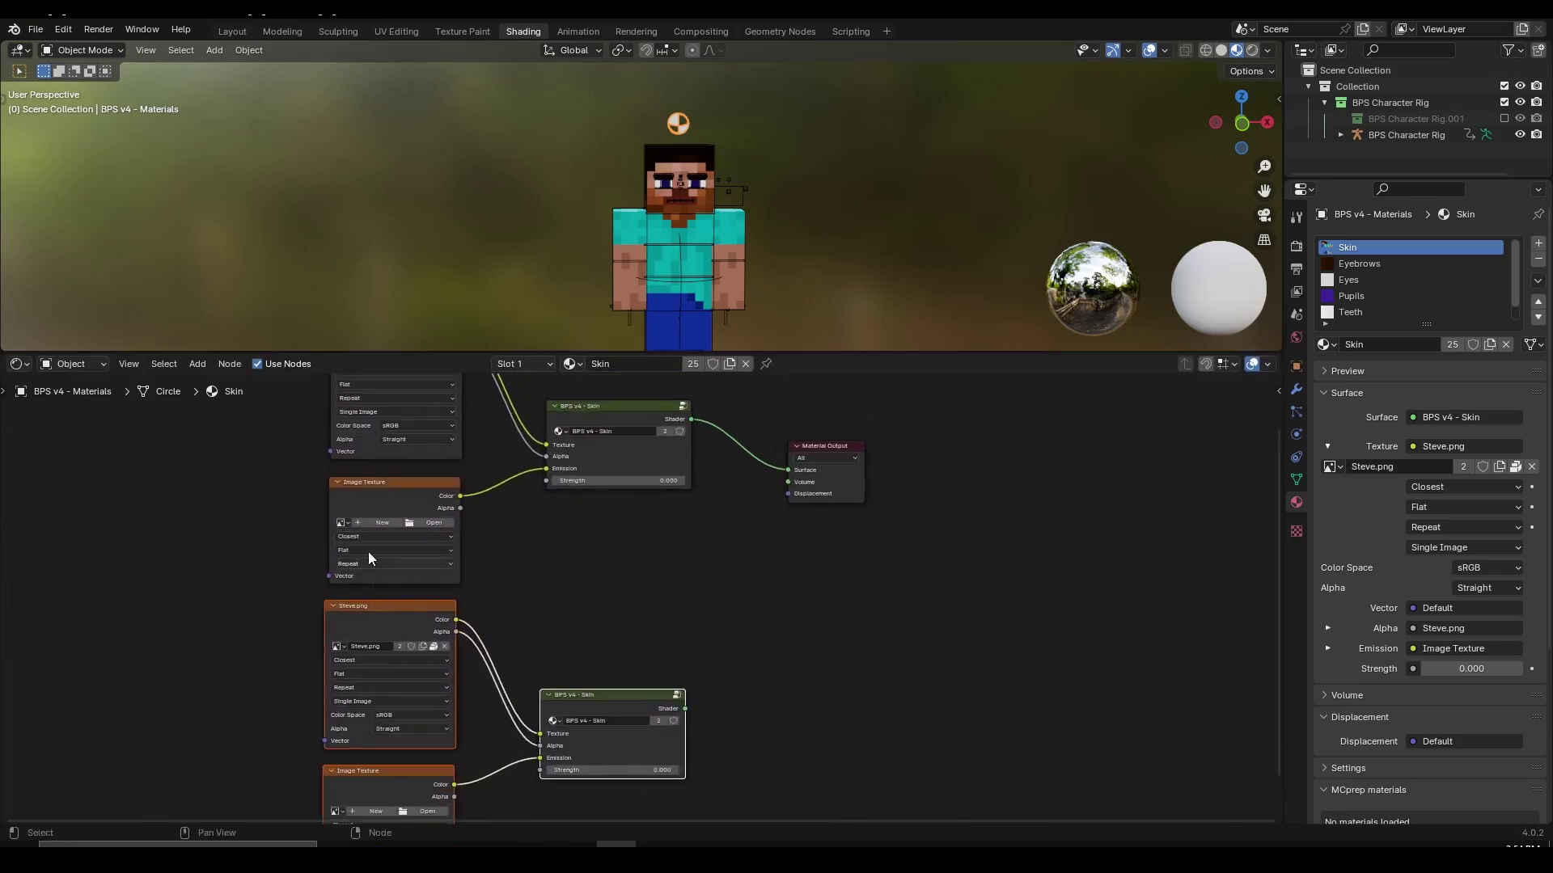
pyautogui.scroll(4, 841, 427)
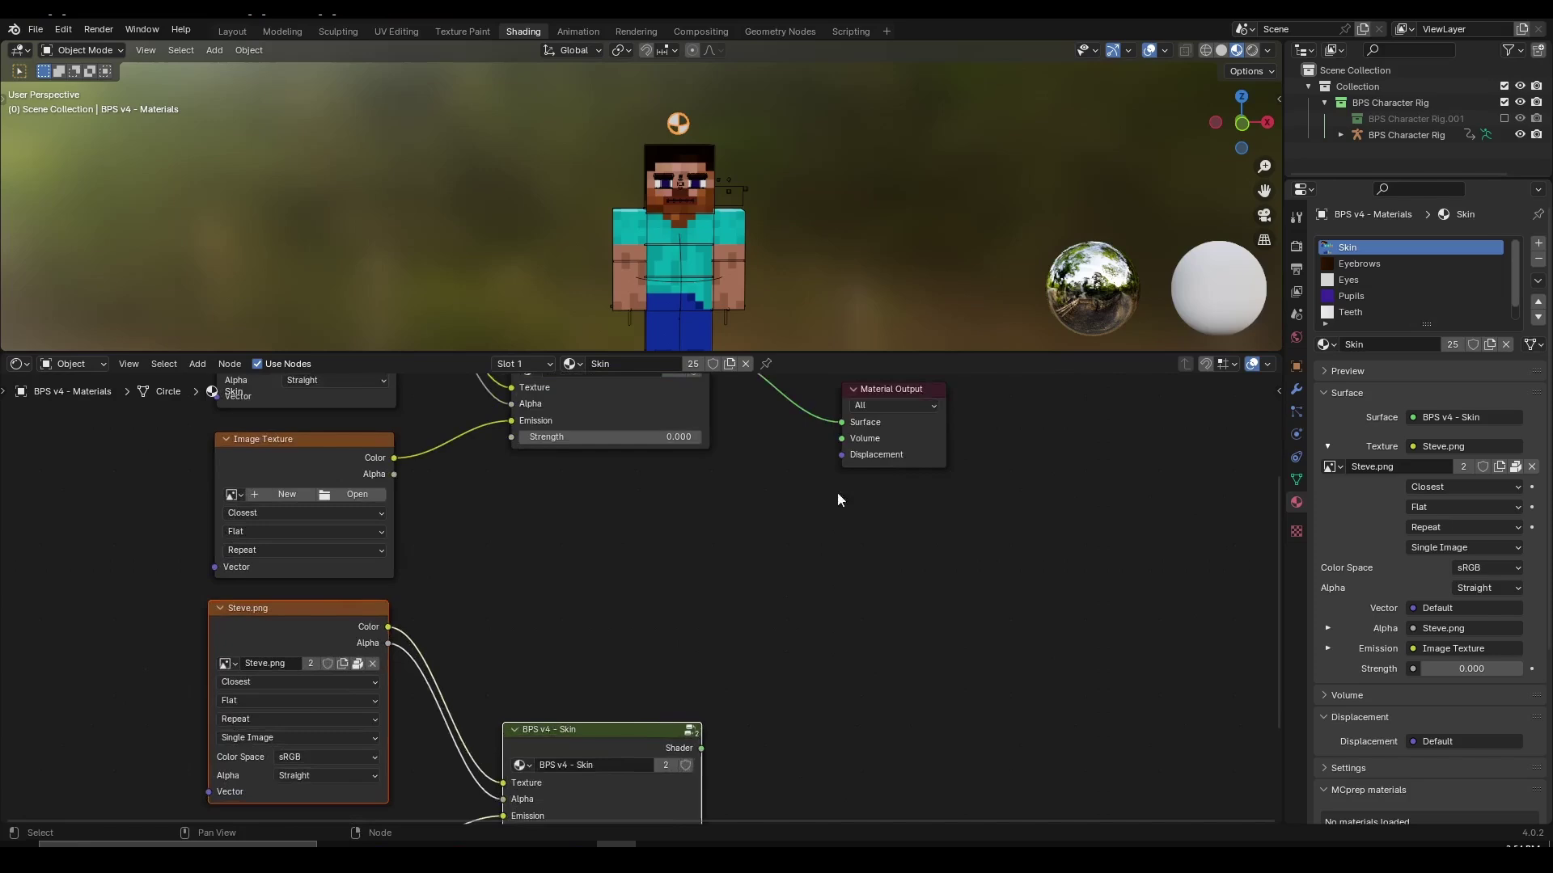
# Step: Move the Material Output node down and slightly right so it sits between the original and duplicated BPS v4 - Skin nodes
pyautogui.moveTo(837, 493); pyautogui.dragTo(726, 660, button='middle')
pyautogui.scroll(-2, 803, 523)
pyautogui.moveTo(796, 479); pyautogui.dragTo(801, 443, button='middle')
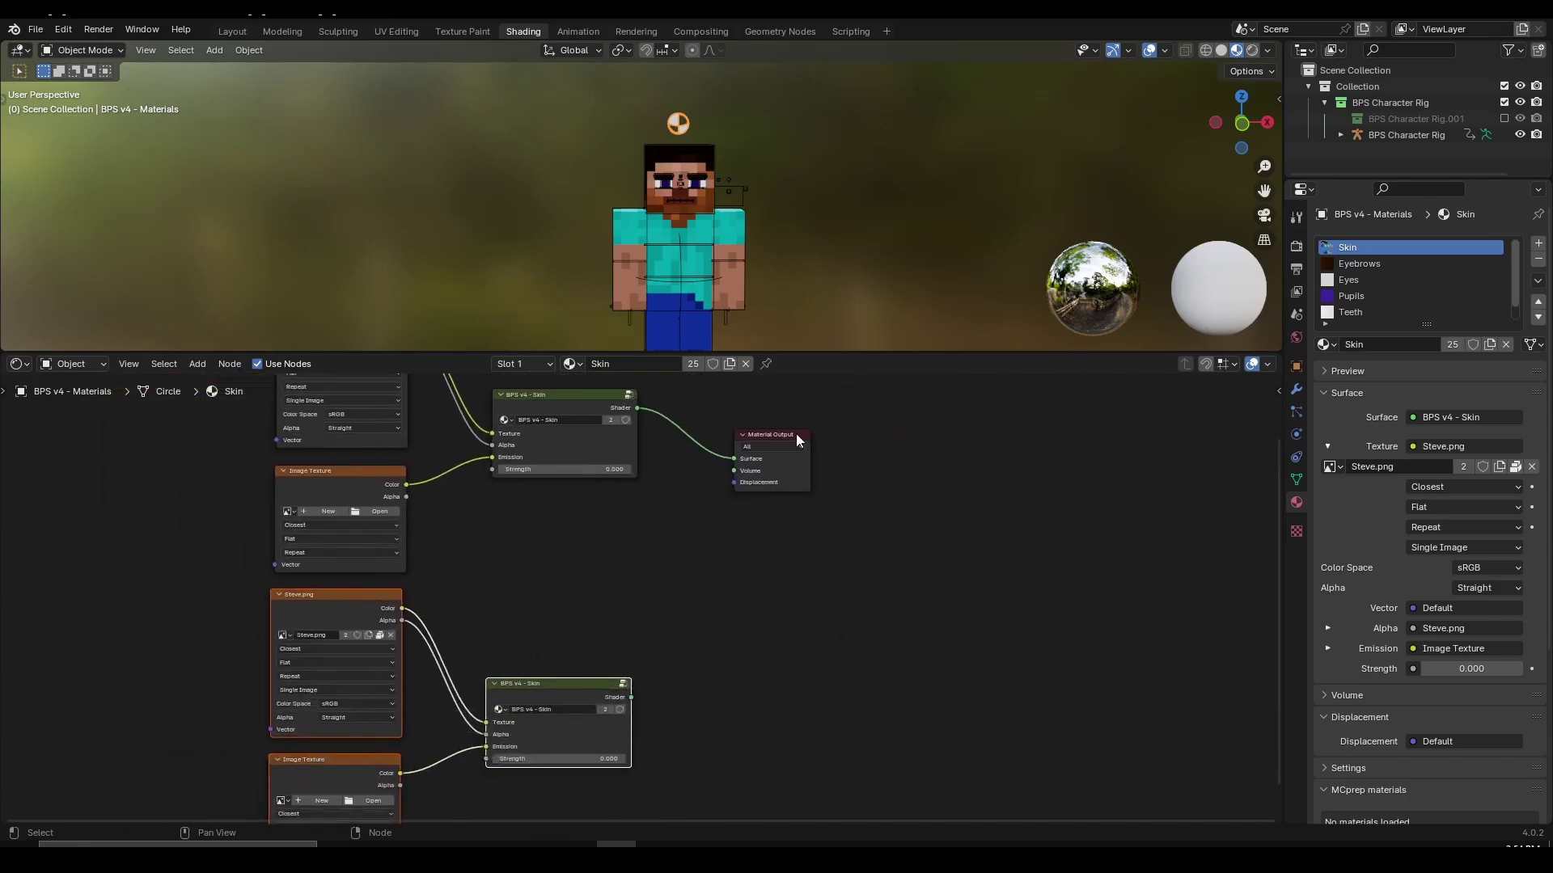
pyautogui.moveTo(786, 441); pyautogui.dragTo(807, 567)
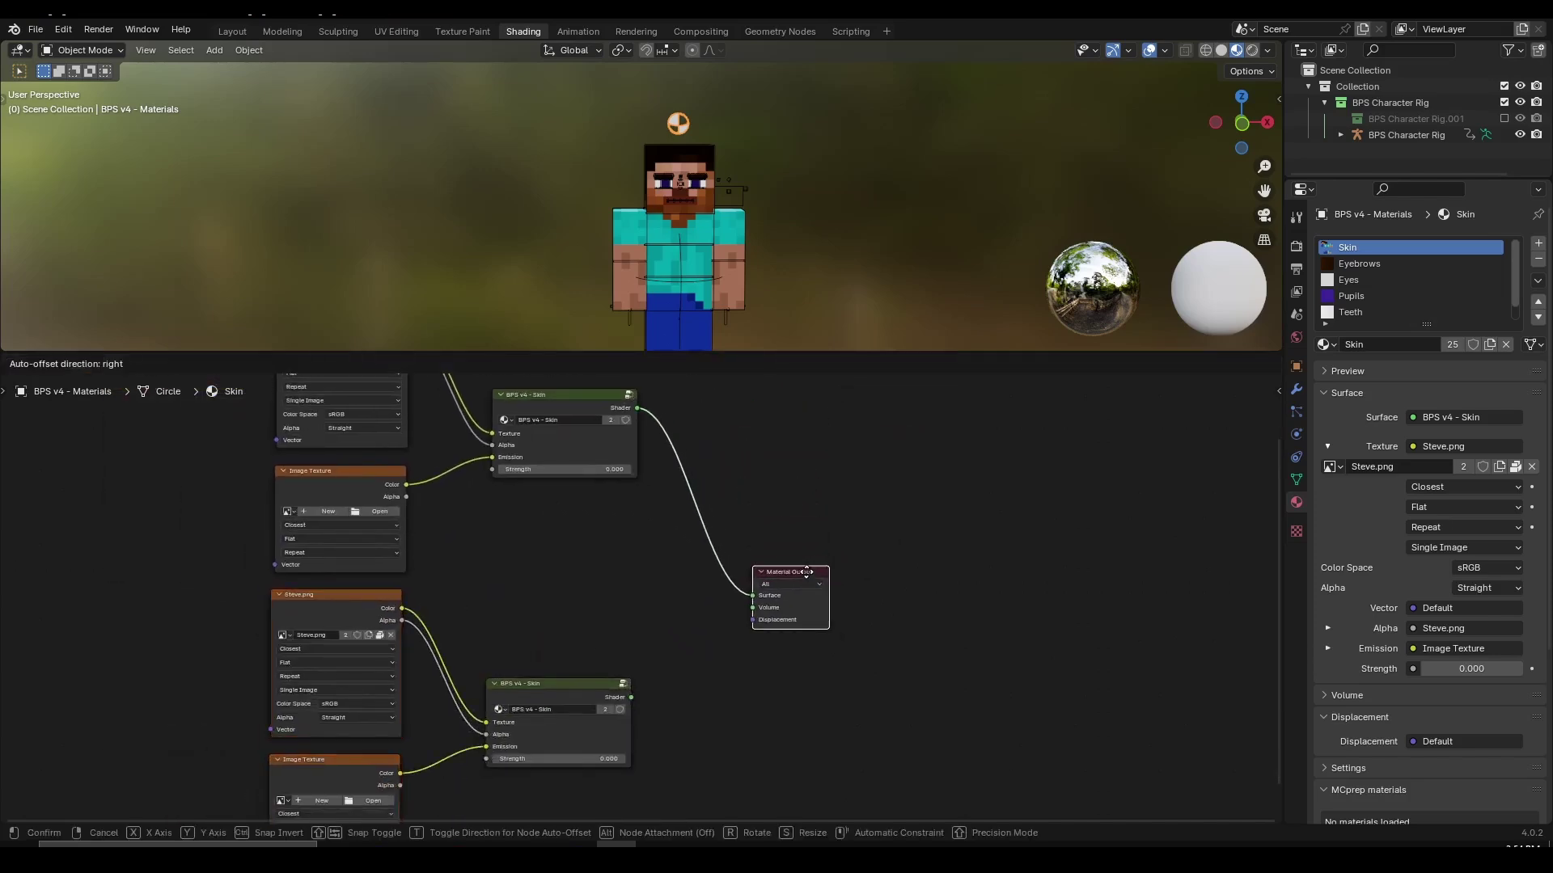
pyautogui.moveTo(801, 566); pyautogui.dragTo(795, 500, button='middle')
pyautogui.scroll(2, 716, 596)
pyautogui.moveTo(715, 592); pyautogui.dragTo(656, 697, button='middle')
pyautogui.moveTo(763, 575); pyautogui.dragTo(804, 564)
pyautogui.moveTo(642, 593); pyautogui.dragTo(655, 588, button='middle')
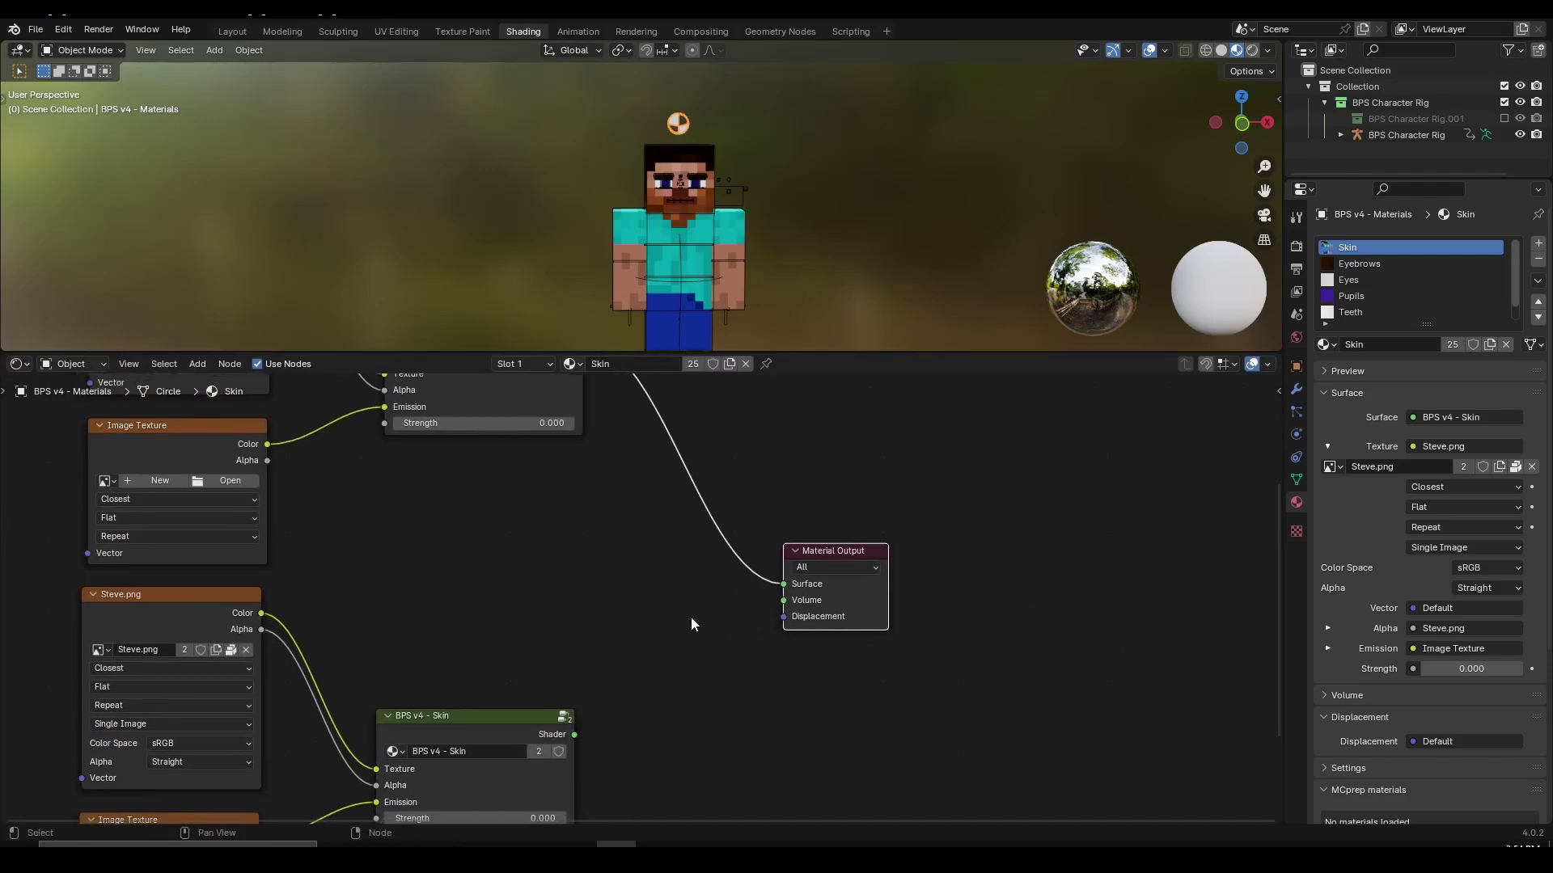
# Step: Add a Mix Shader node on the link between the original BPS v4 - Skin node and the Material Output
pyautogui.hotkey('shift', 'a')
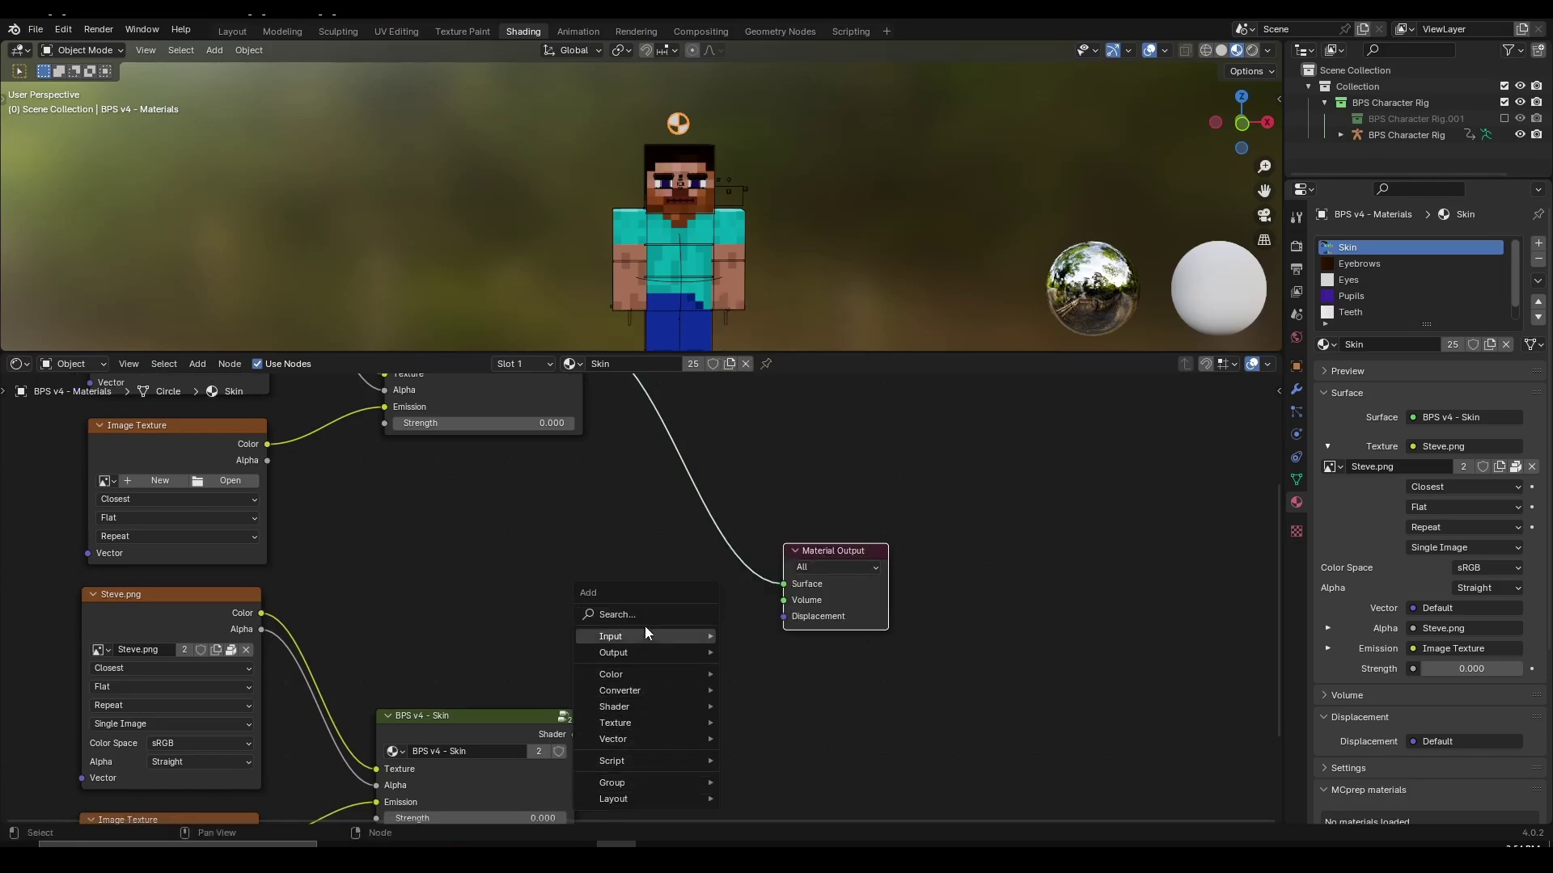
pyautogui.click(656, 616)
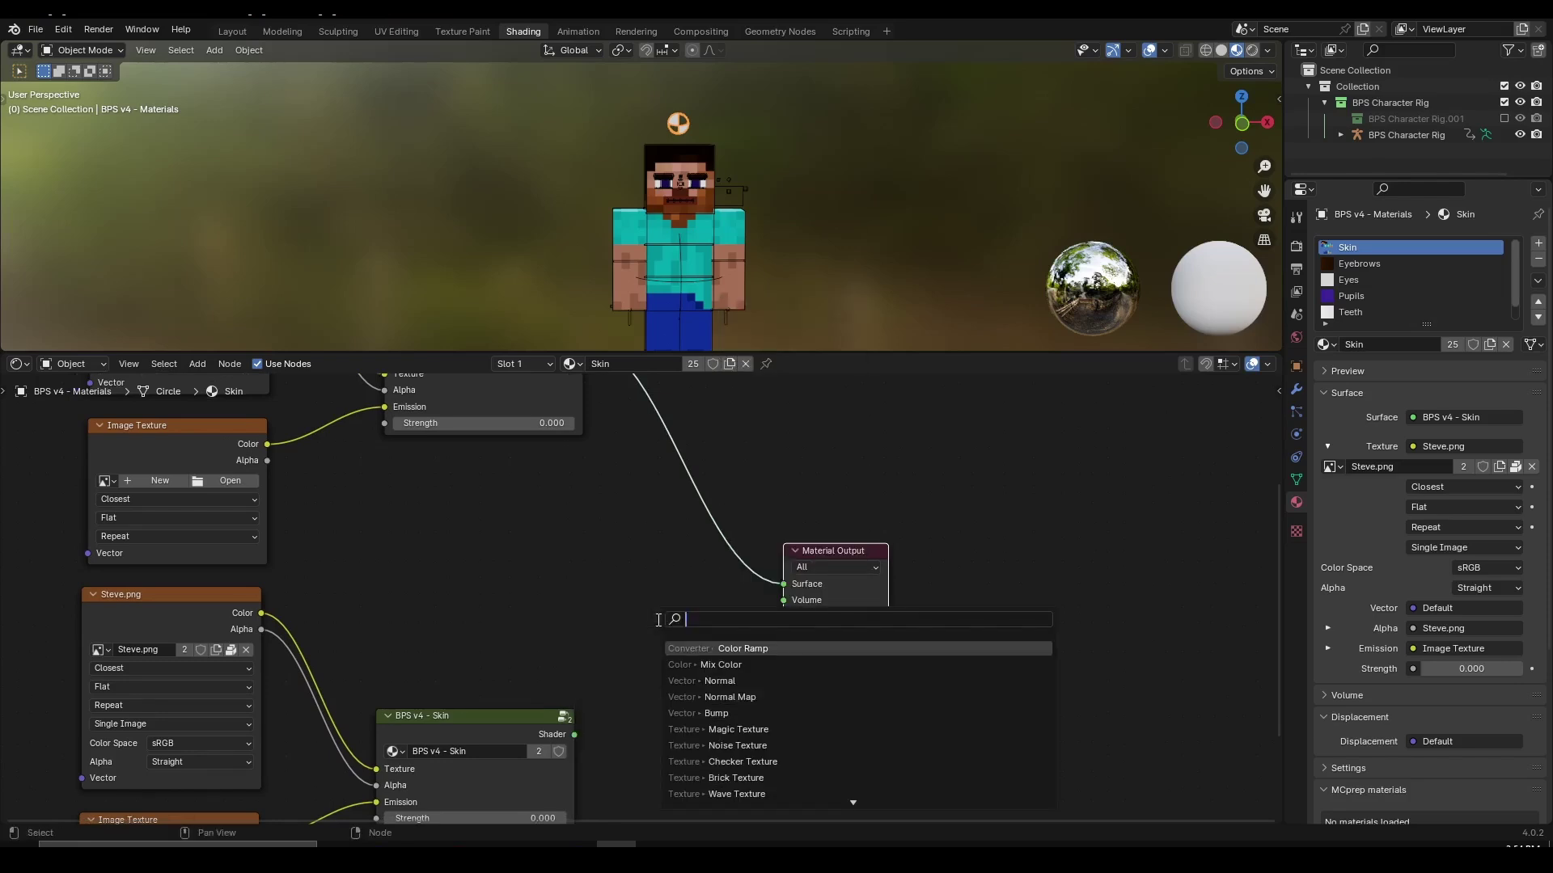
pyautogui.write('mix shader')
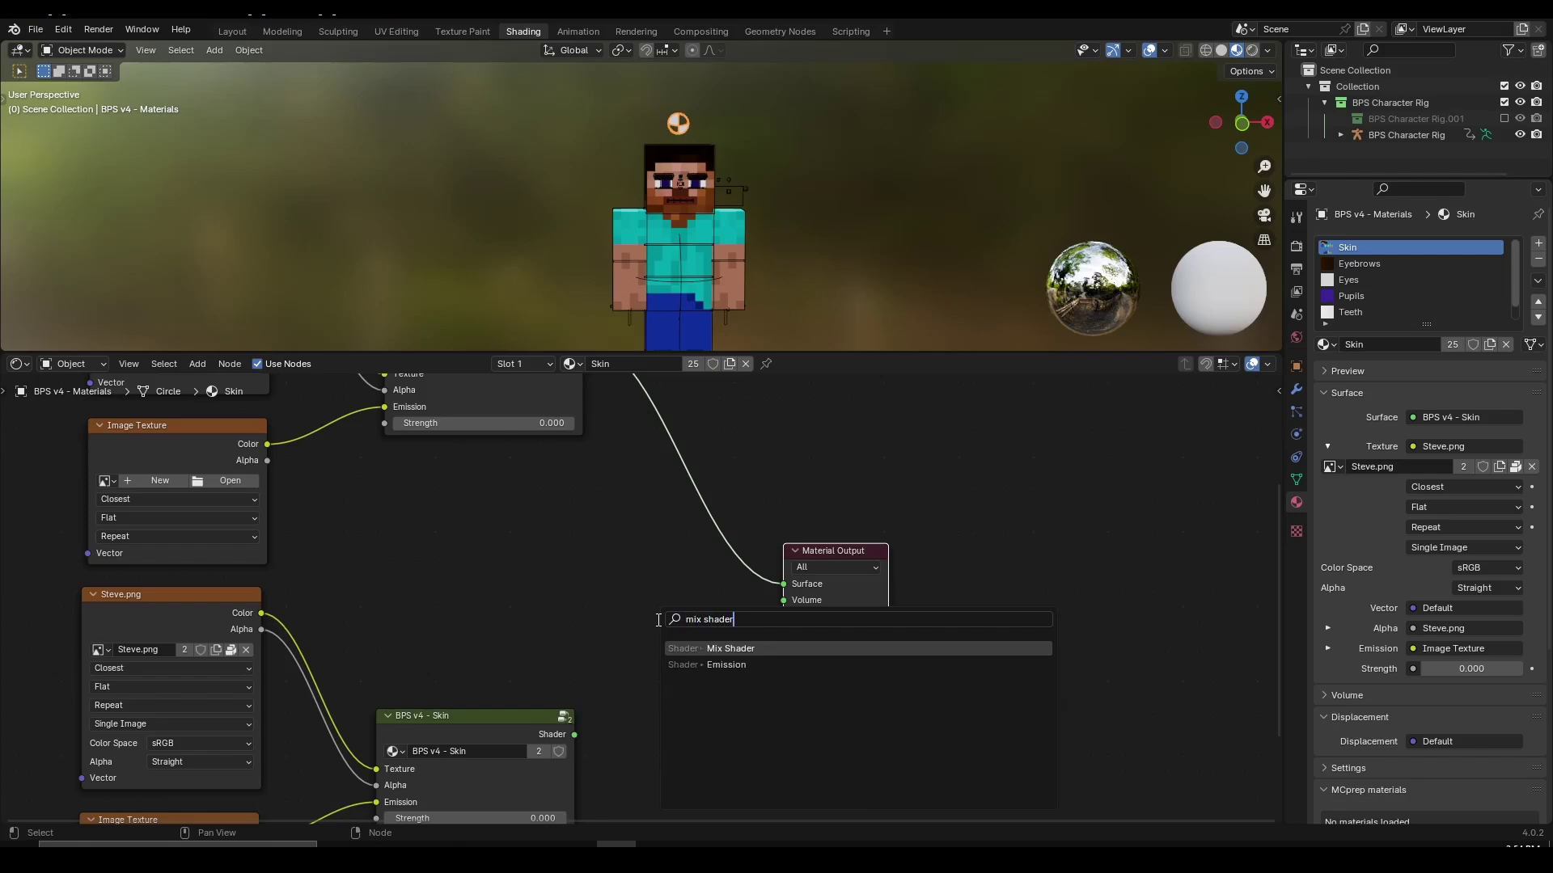
pyautogui.click(745, 649)
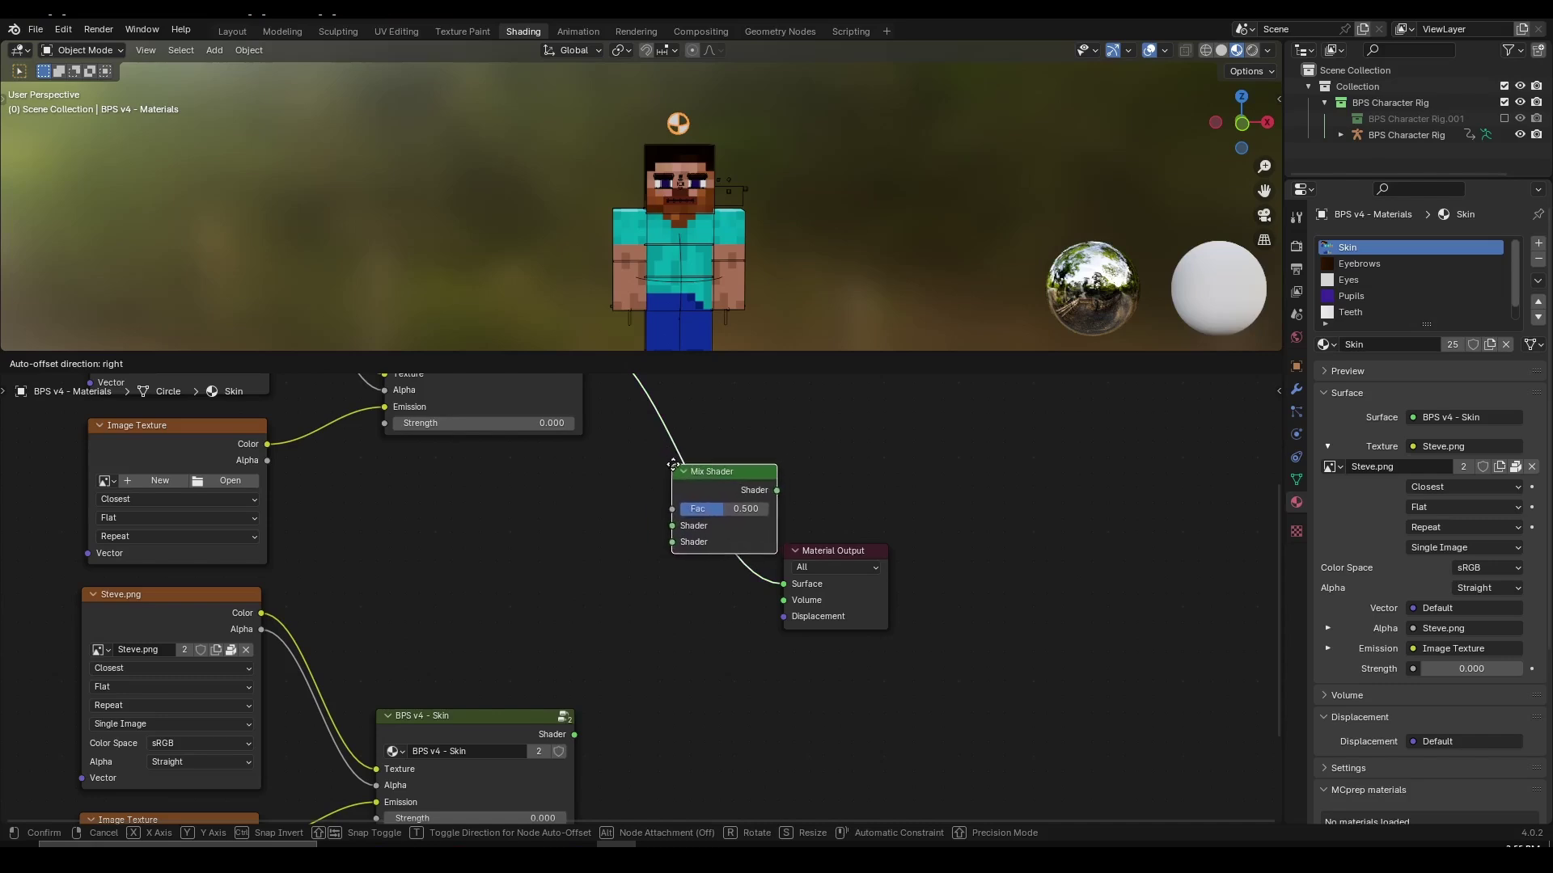
pyautogui.click(672, 465)
# Step: Connect the duplicated BPS v4 - Skin node's Shader output to the Mix Shader's second Shader input and tidy the nodes' positions
pyautogui.moveTo(533, 388); pyautogui.dragTo(518, 511, button='middle')
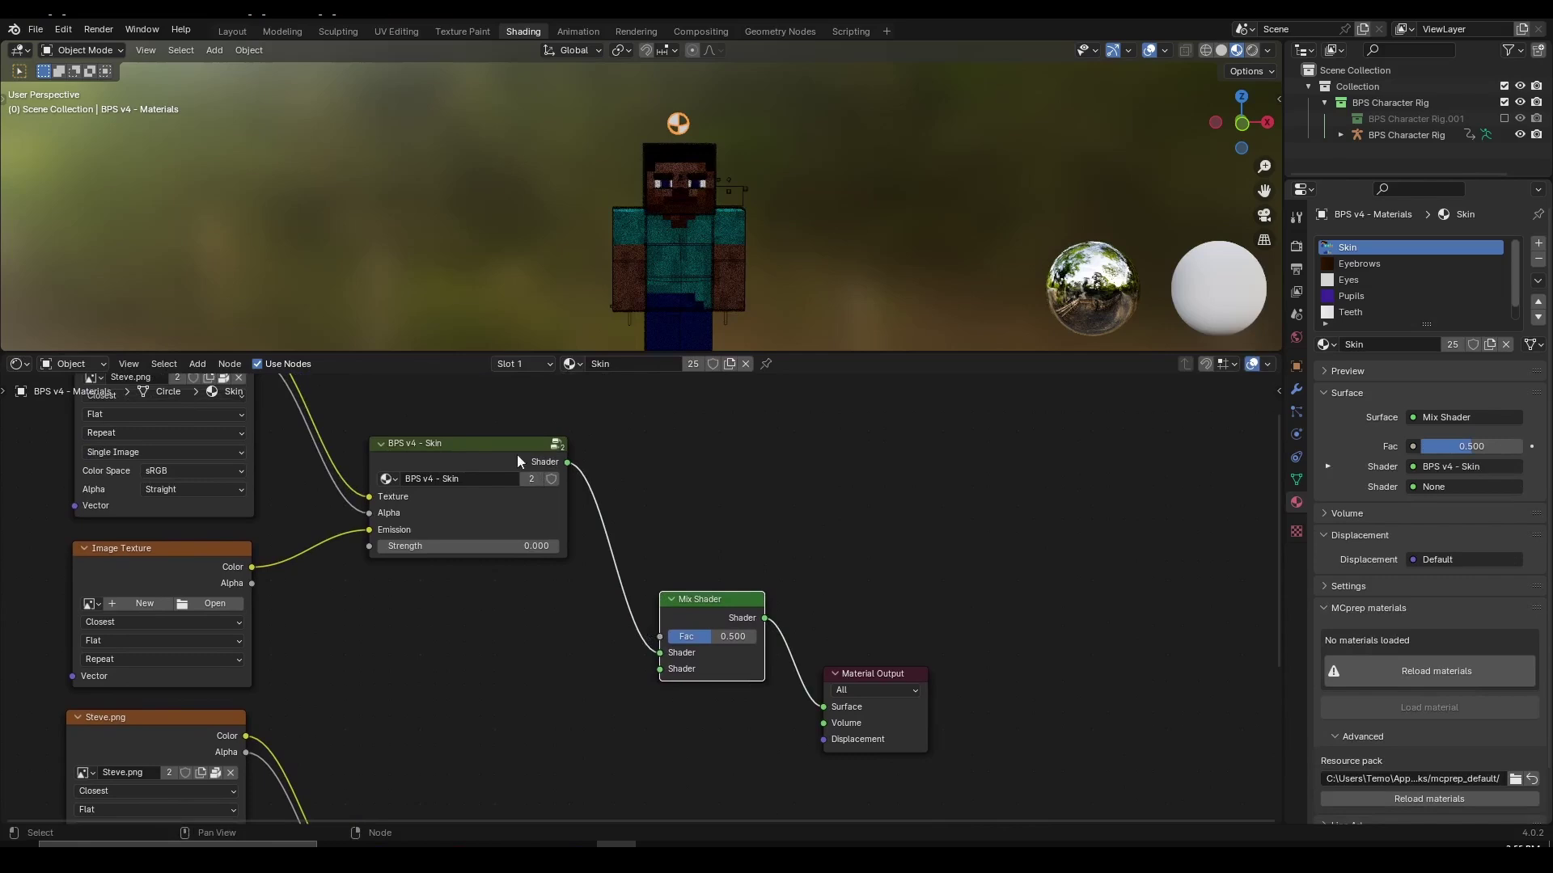
pyautogui.moveTo(710, 596); pyautogui.dragTo(753, 453, button='middle')
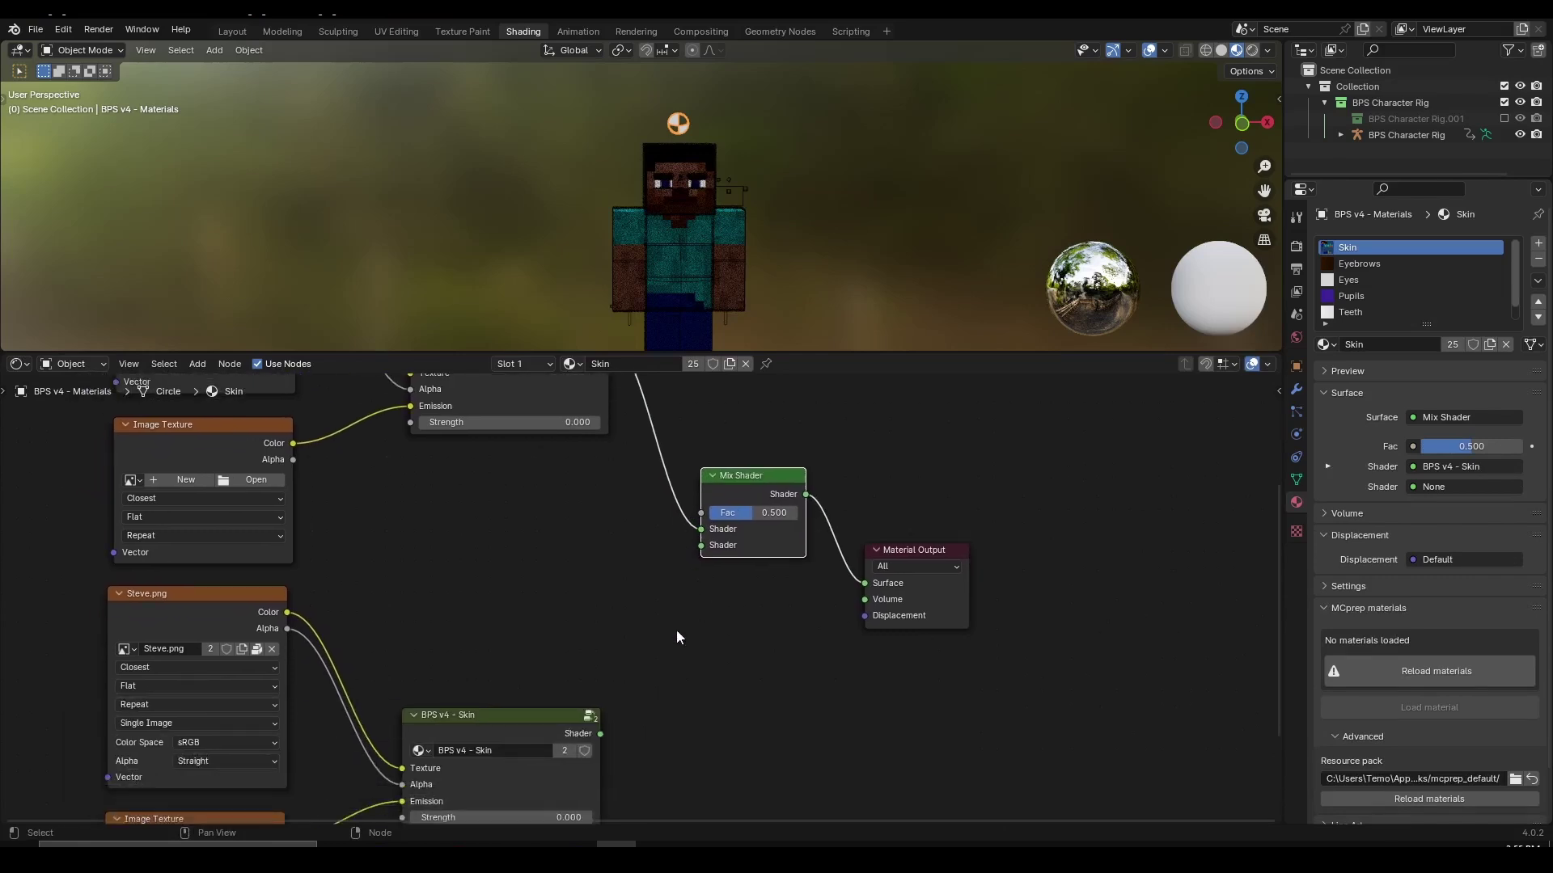
pyautogui.moveTo(677, 638); pyautogui.dragTo(673, 560, button='middle')
pyautogui.moveTo(464, 643); pyautogui.dragTo(487, 617)
pyautogui.moveTo(539, 557); pyautogui.dragTo(517, 610, button='middle')
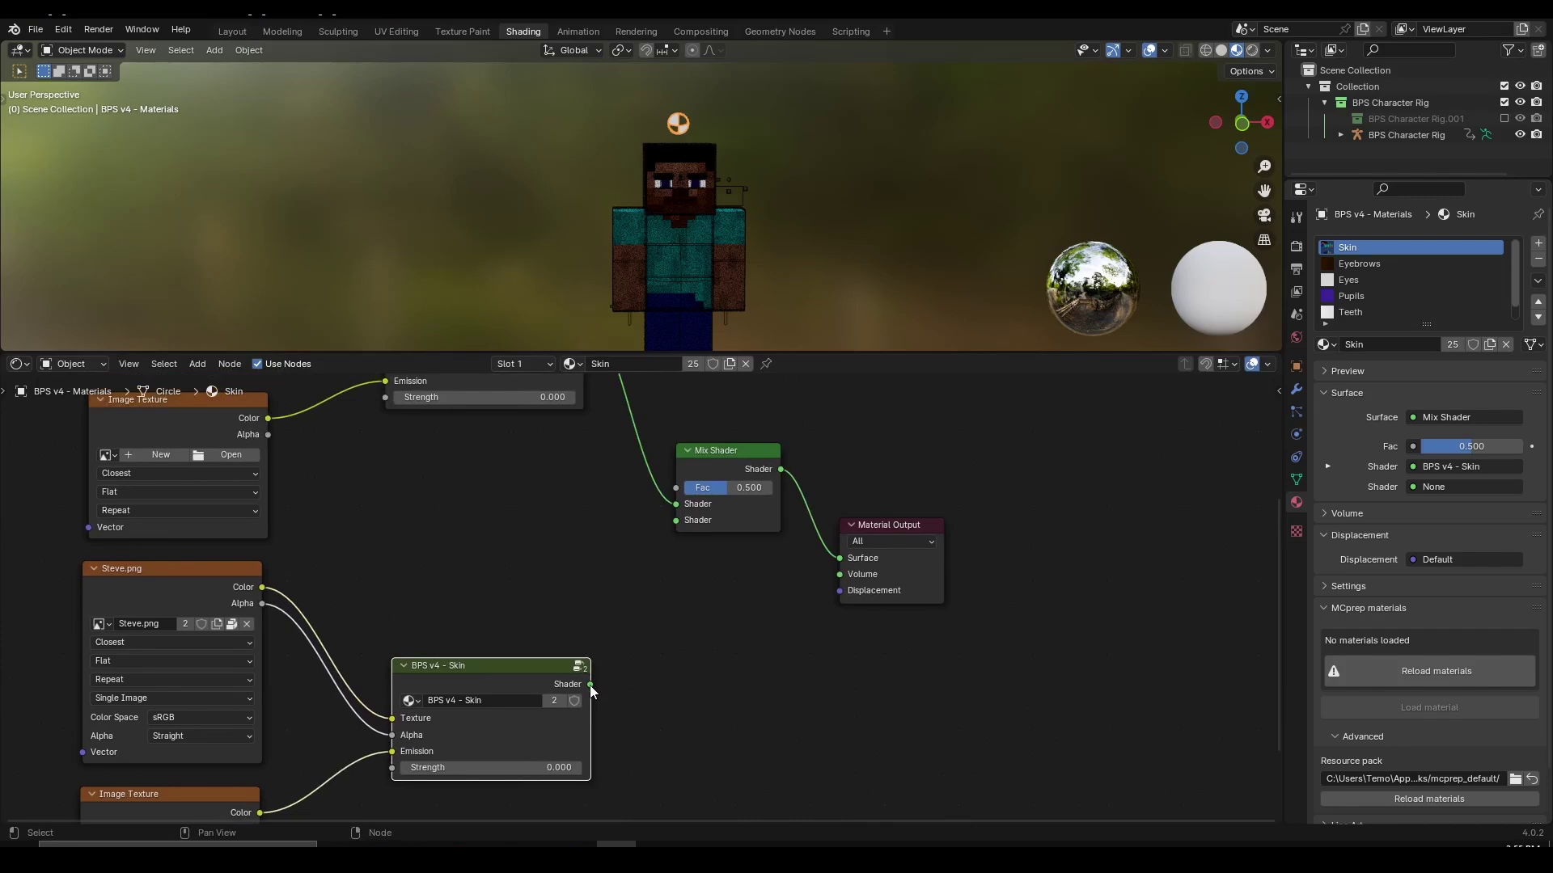
pyautogui.moveTo(590, 686); pyautogui.dragTo(674, 522)
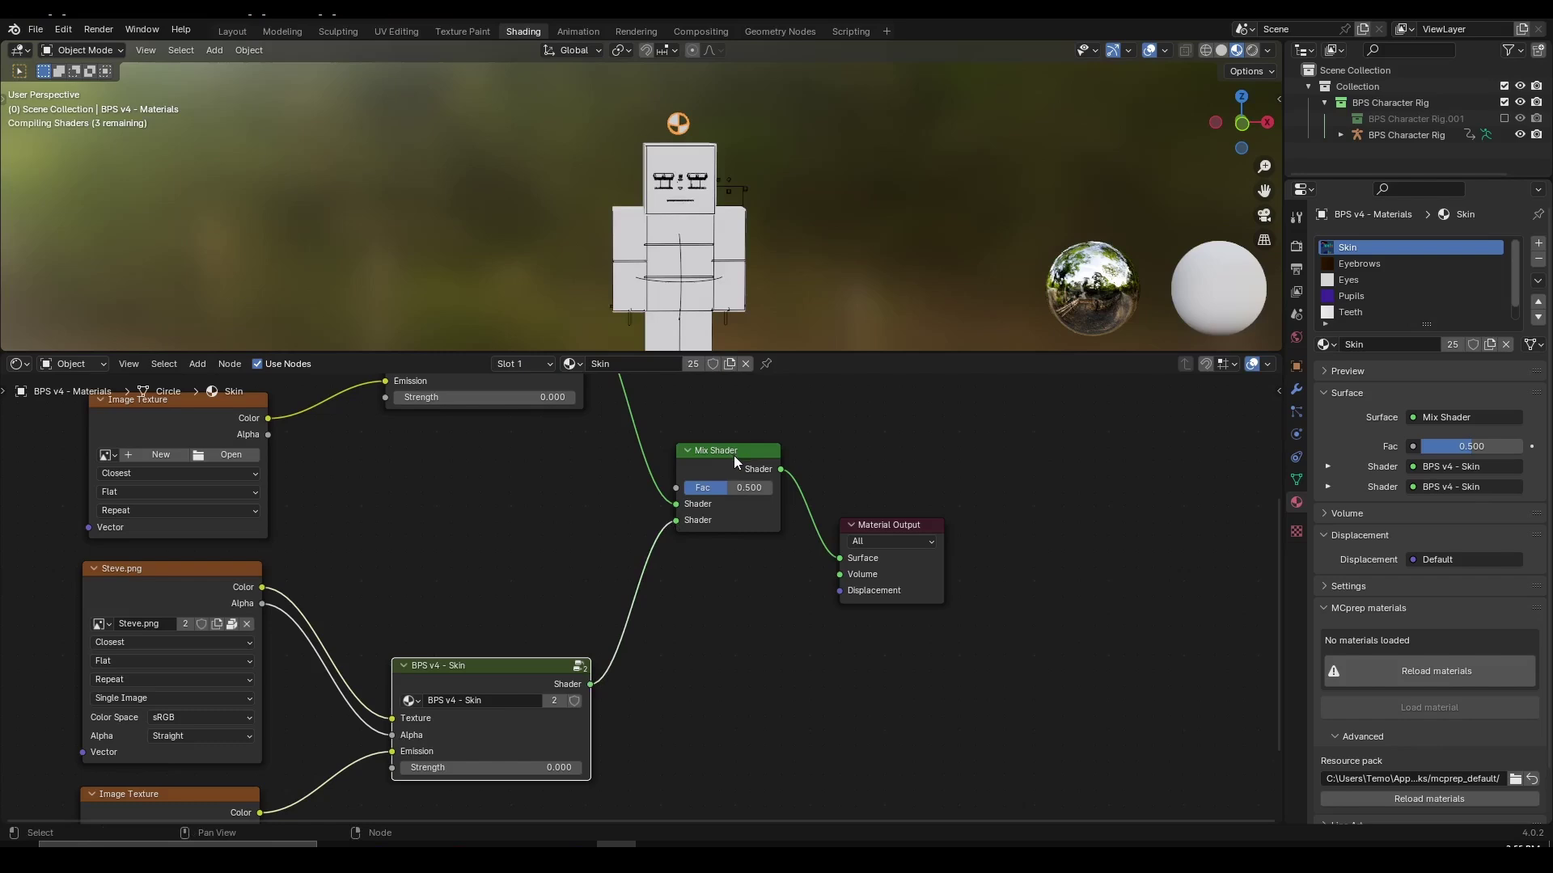
pyautogui.moveTo(745, 468); pyautogui.dragTo(742, 491)
pyautogui.moveTo(897, 532); pyautogui.dragTo(902, 515)
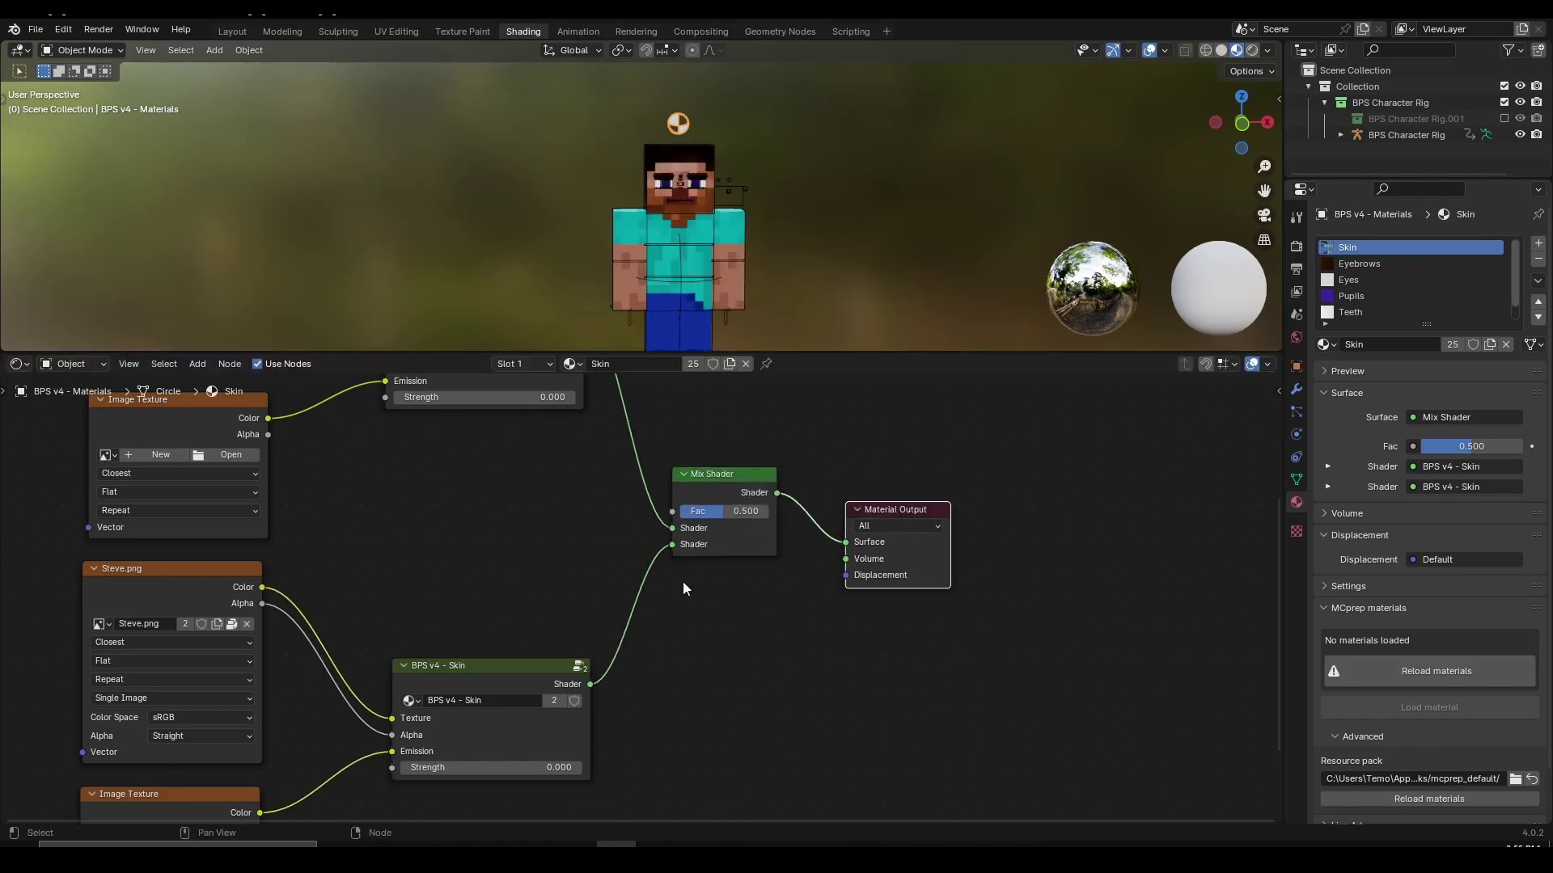
# Step: Unlink Steve.png from the duplicated texture node and nudge that node slightly down
pyautogui.moveTo(358, 559); pyautogui.dragTo(469, 542, button='middle')
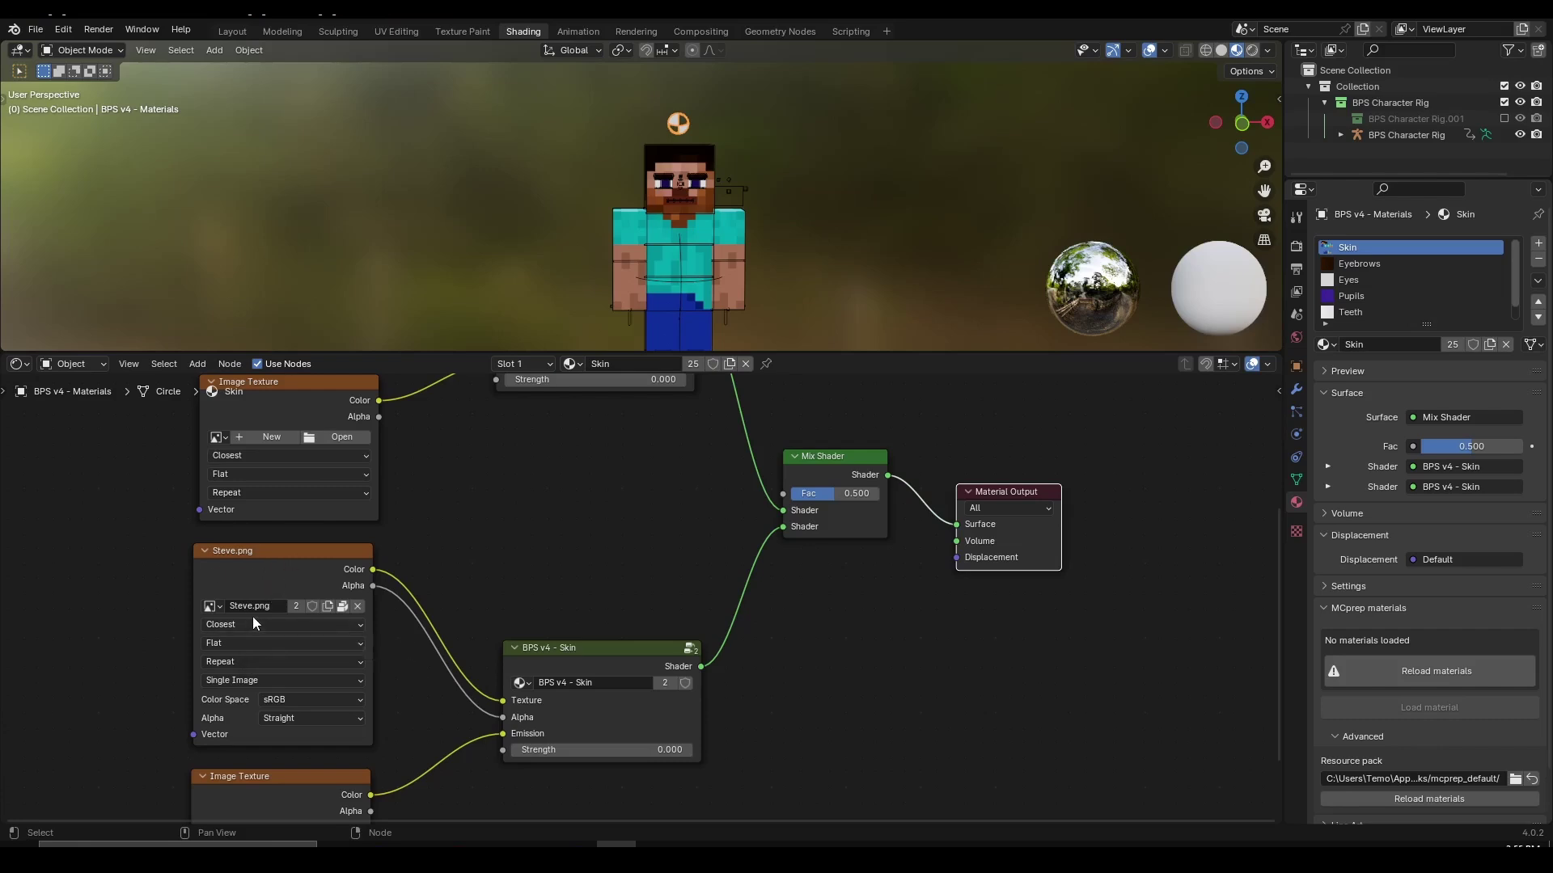
pyautogui.moveTo(284, 579); pyautogui.dragTo(328, 603, button='middle')
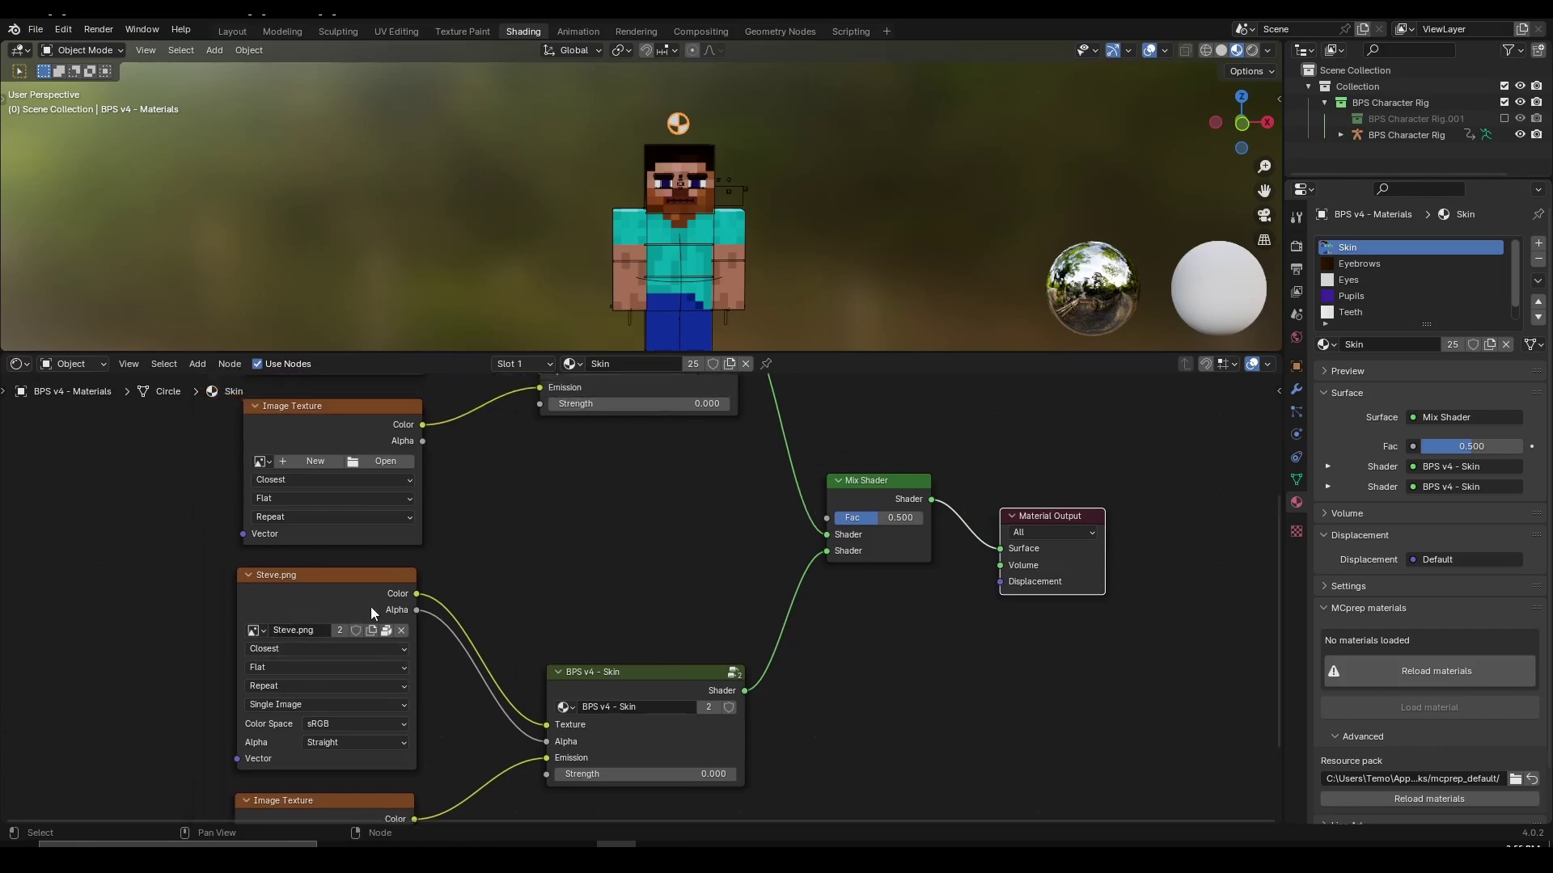
pyautogui.moveTo(799, 207)
pyautogui.mouseDown(button='middle')
pyautogui.moveTo(633, 210)
pyautogui.moveTo(785, 217)
pyautogui.mouseUp(button='middle')
pyautogui.moveTo(277, 557); pyautogui.dragTo(415, 503, button='middle')
pyautogui.scroll(2, 494, 623)
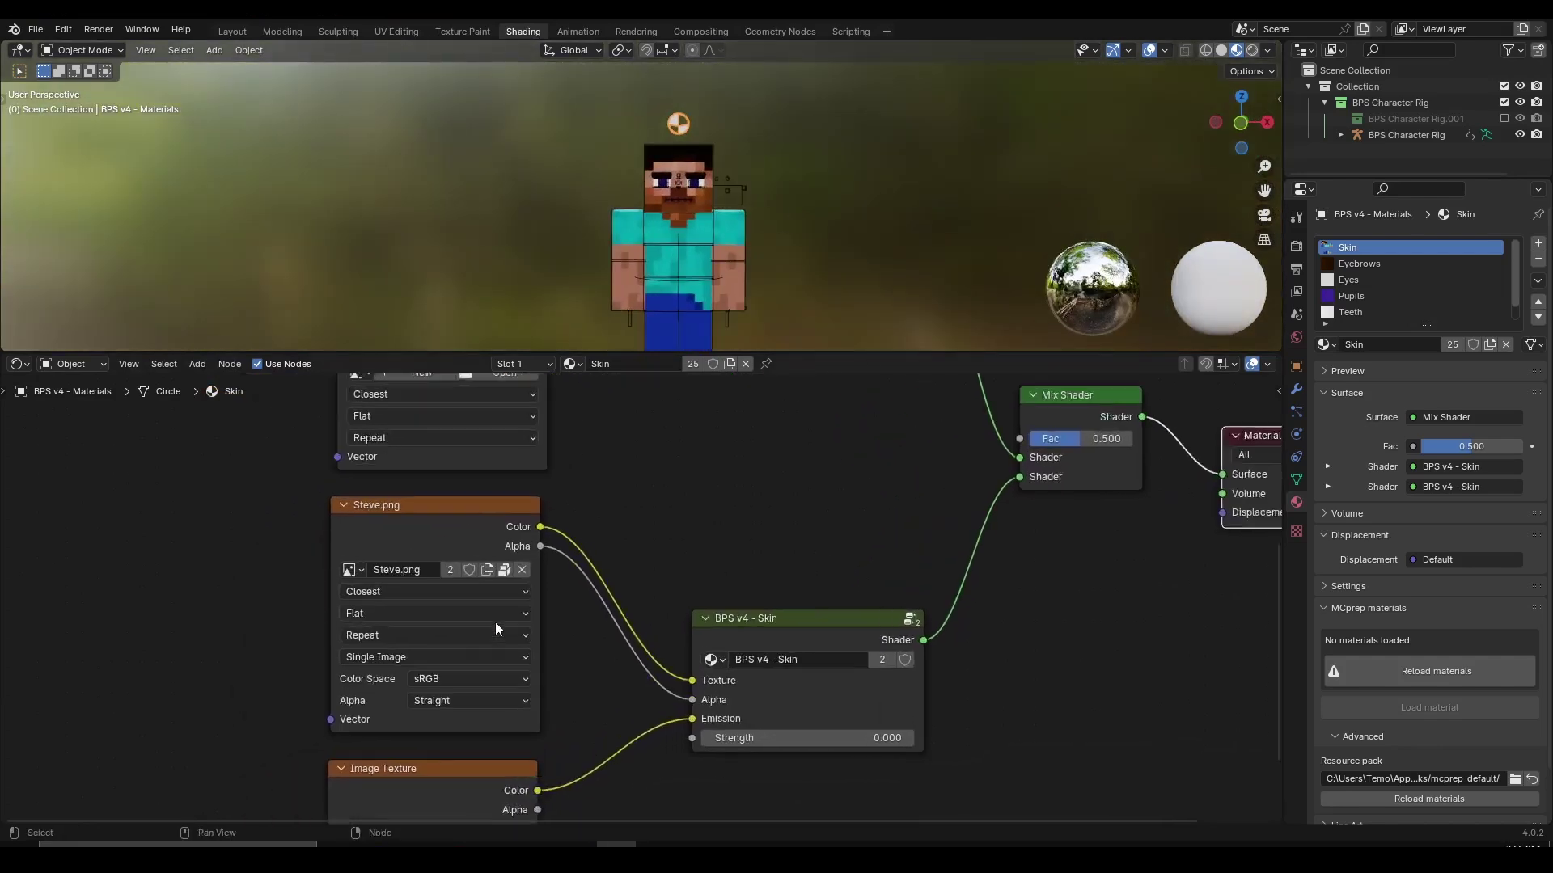
pyautogui.click(513, 568)
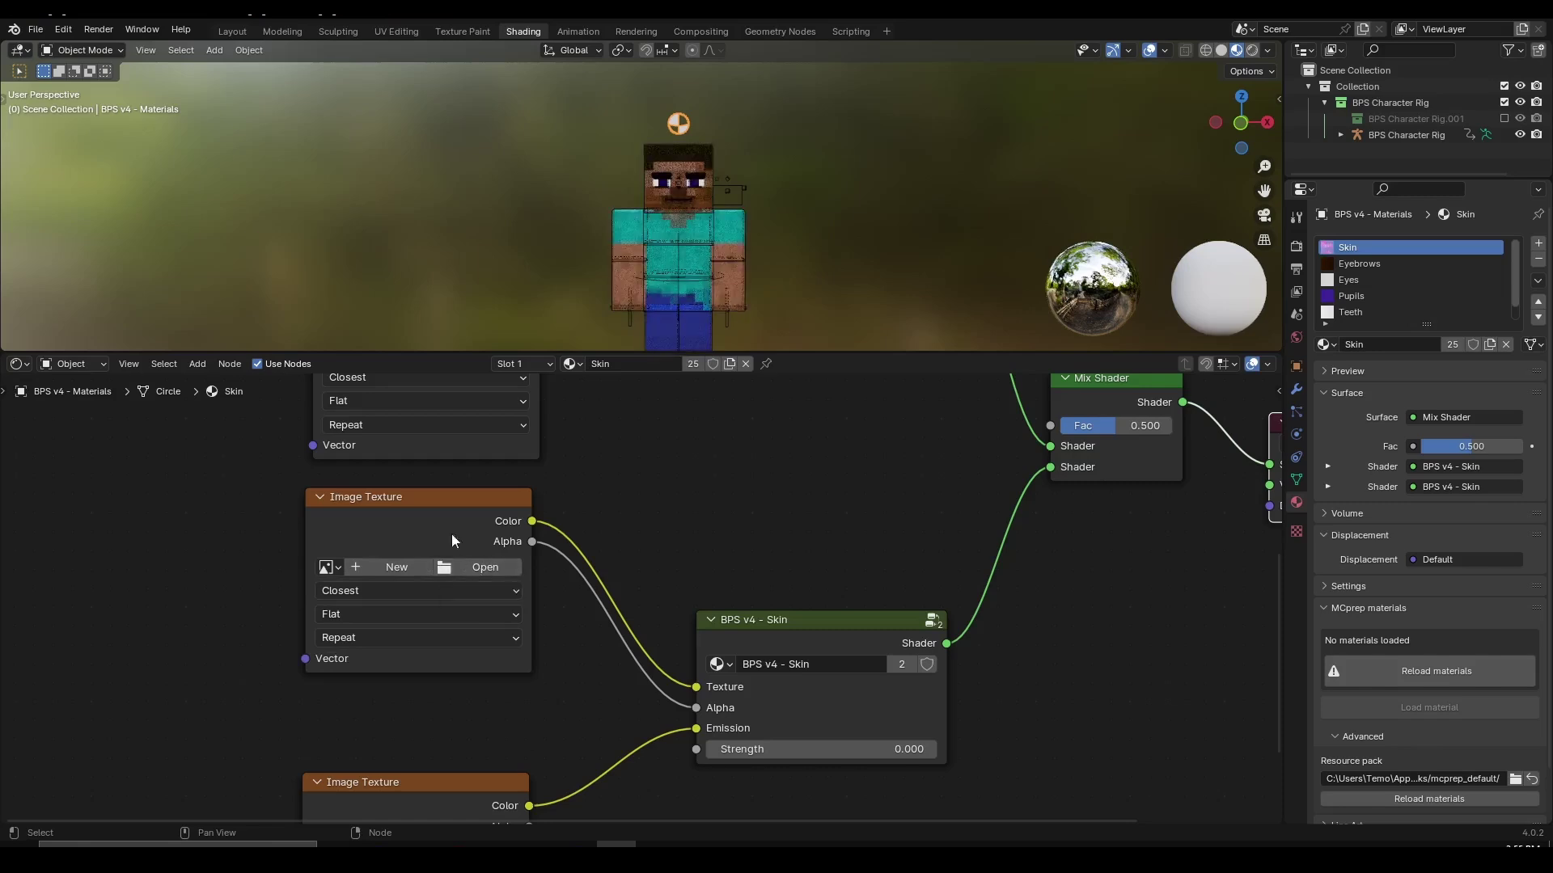
pyautogui.moveTo(461, 533); pyautogui.dragTo(463, 544)
pyautogui.moveTo(465, 572); pyautogui.dragTo(521, 569, button='middle')
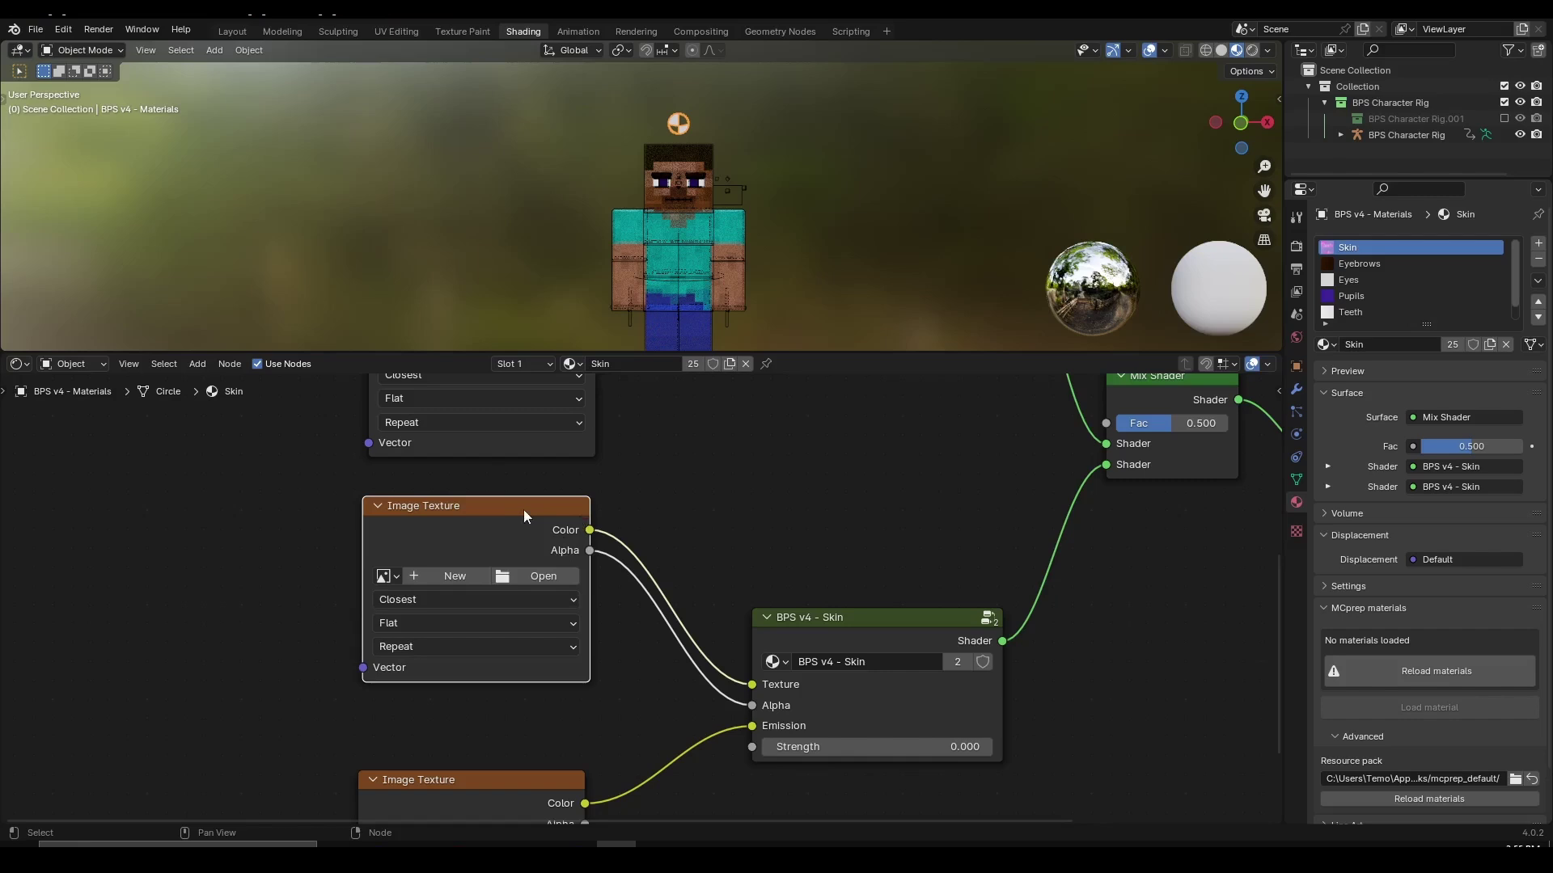
# Step: Load Zombie.png from F:\Minecraft Animations\Skins into the emptied Image Texture node feeding the duplicated shader's Texture and Alpha inputs
pyautogui.click(535, 576)
pyautogui.scroll(-3, 517, 497)
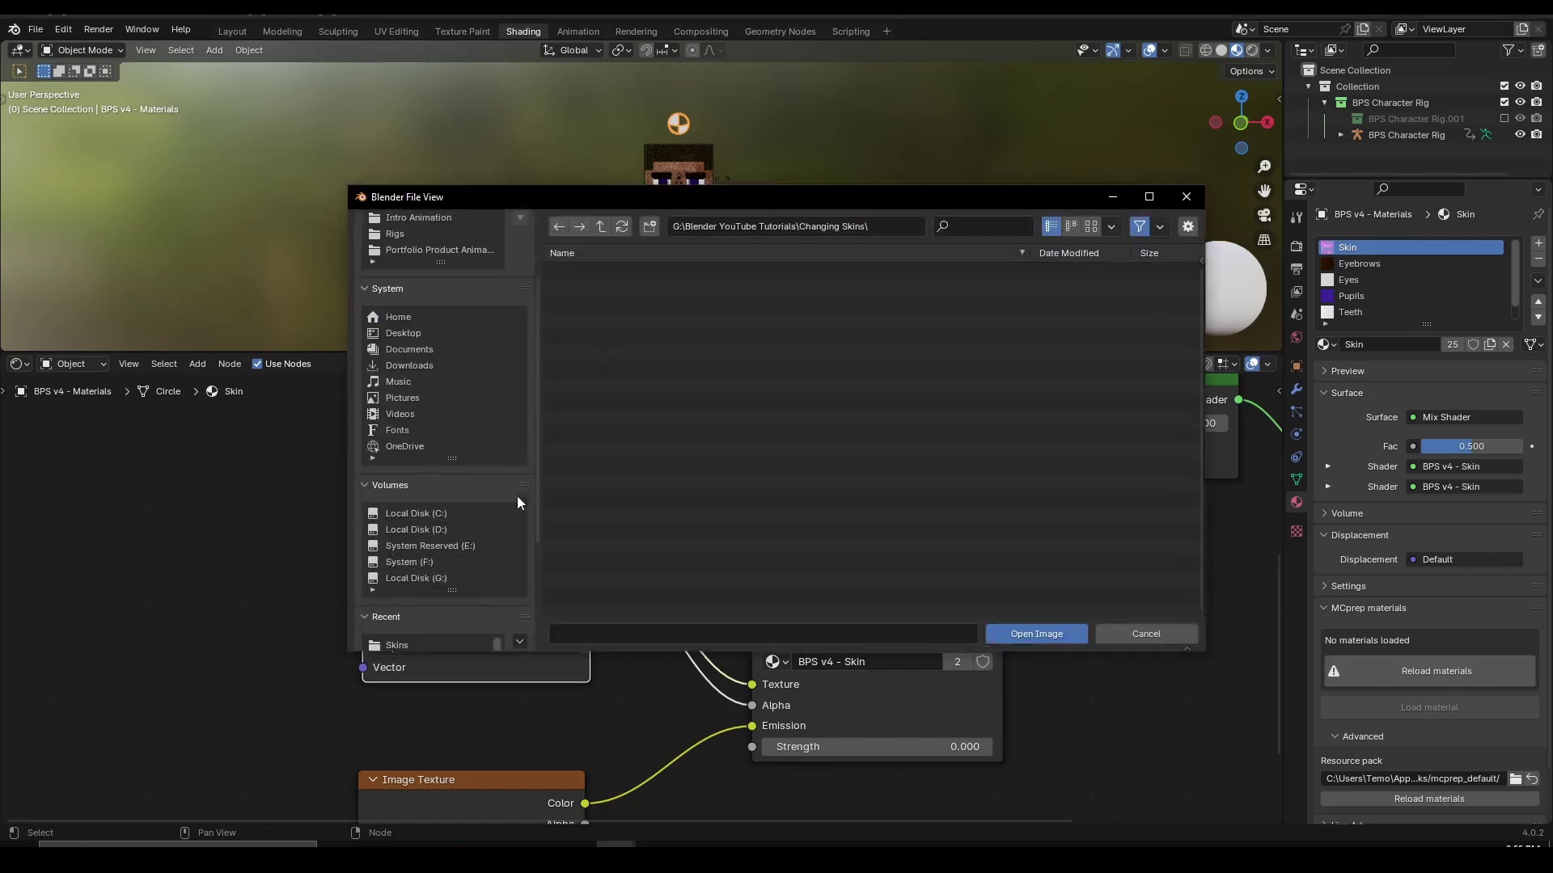
pyautogui.click(468, 556)
pyautogui.doubleClick(631, 304)
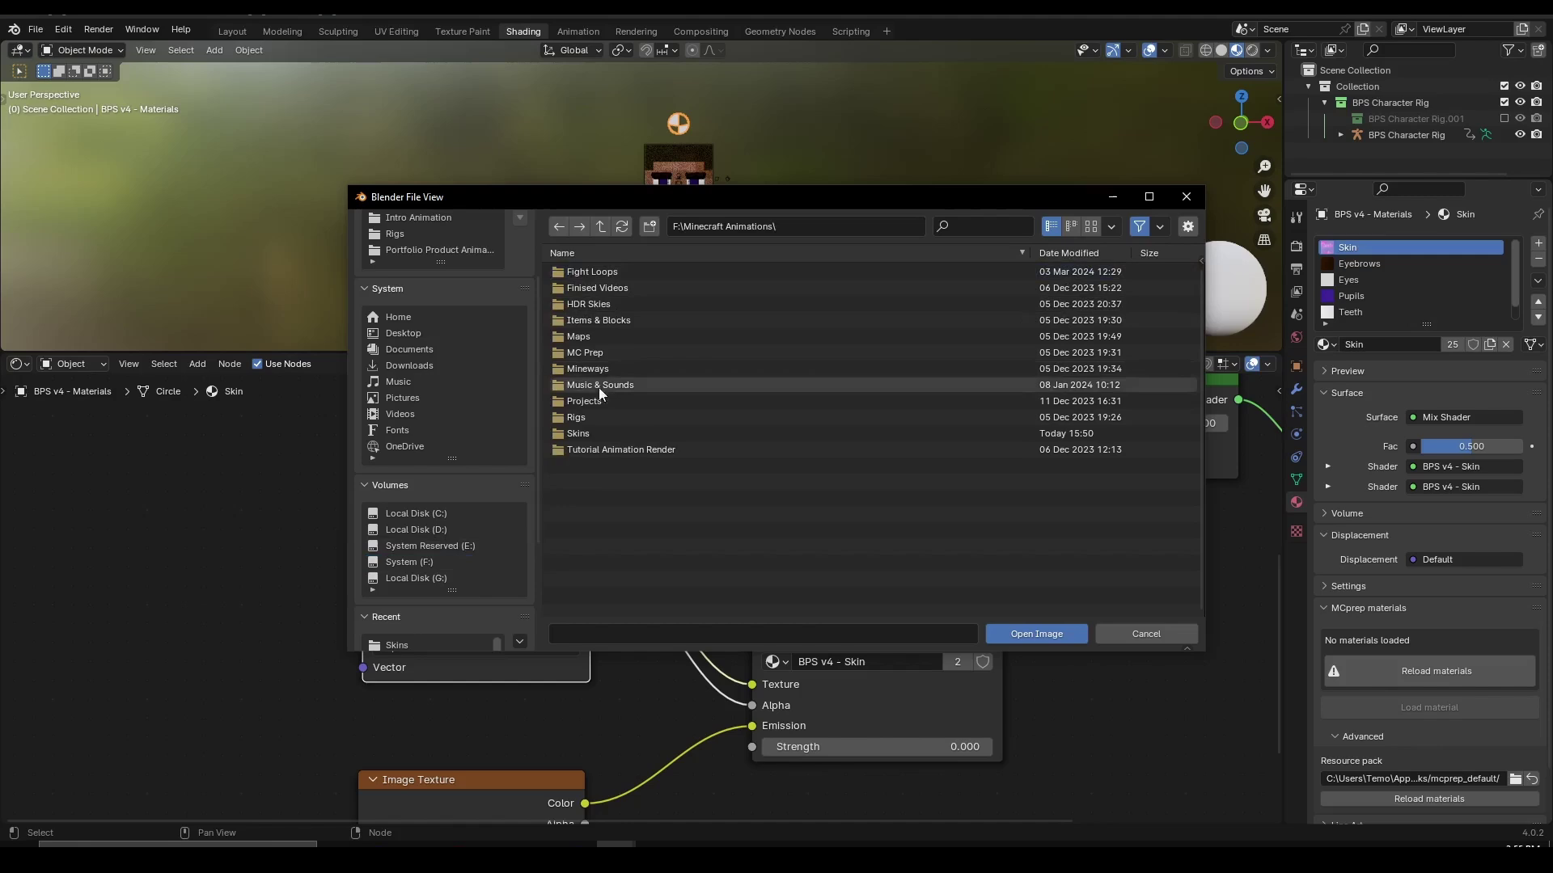
pyautogui.doubleClick(589, 432)
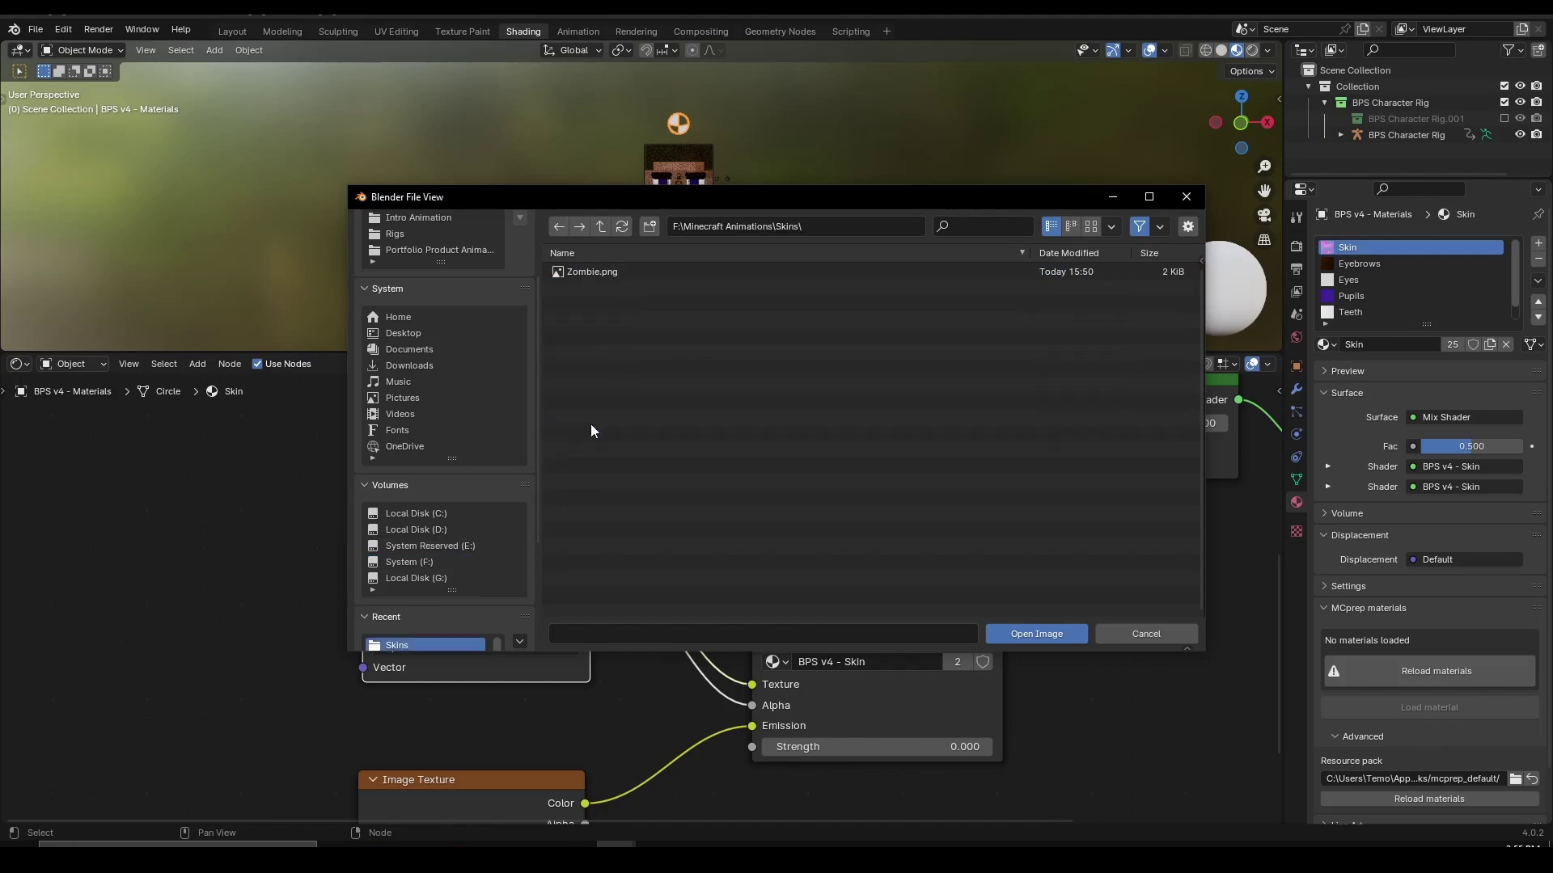
pyautogui.doubleClick(627, 275)
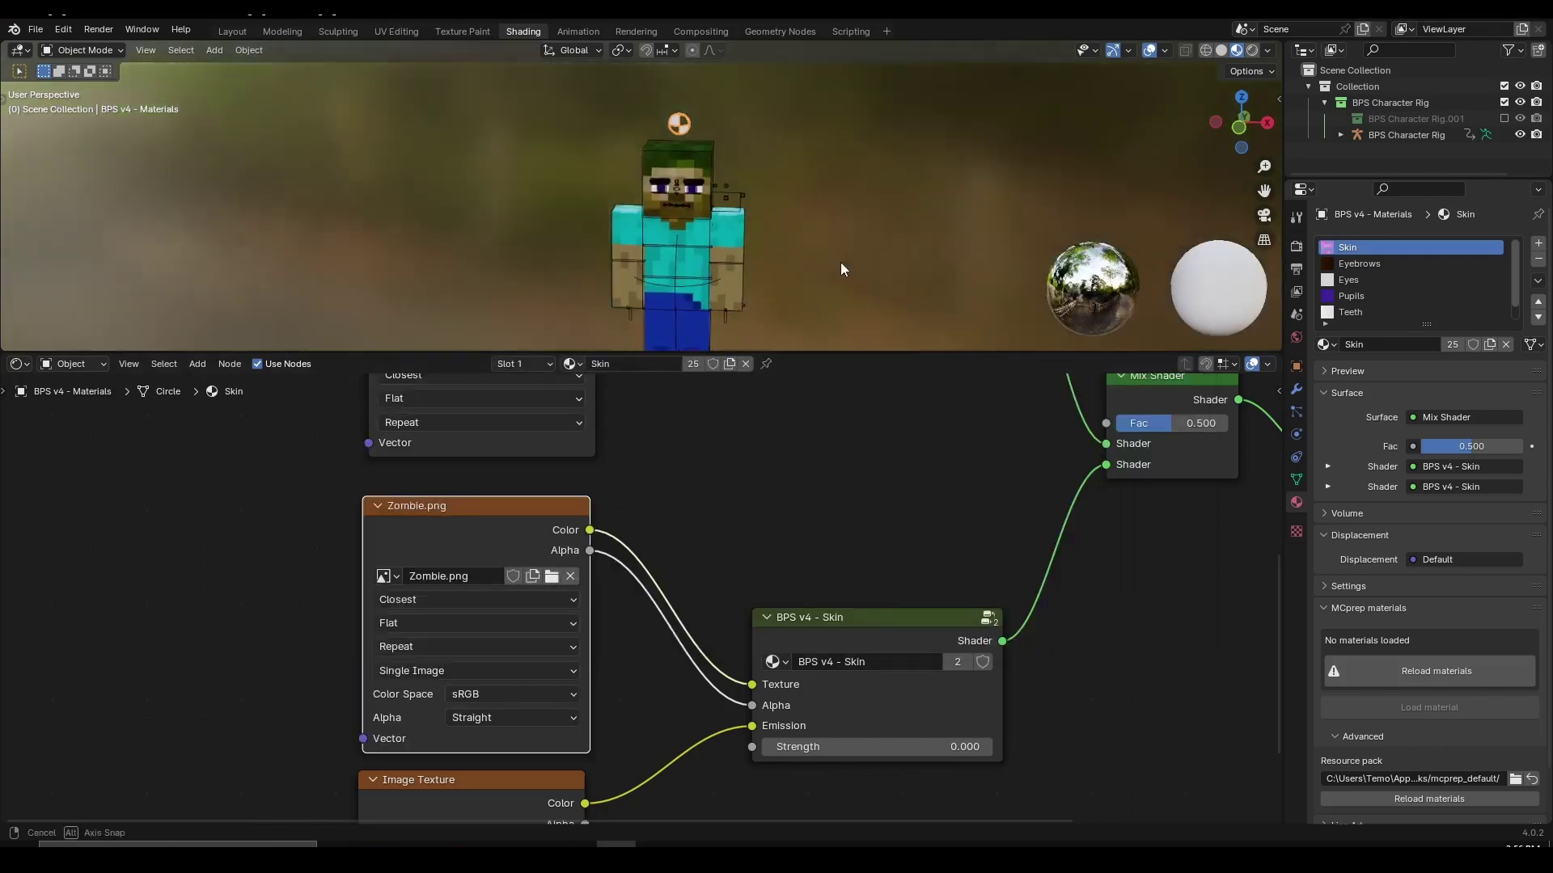
# Step: Set the Mix Shader's Fac to 0.000 to preview only the original skin on the character
pyautogui.scroll(4, 821, 242)
pyautogui.moveTo(821, 235); pyautogui.dragTo(857, 194, button='middle')
pyautogui.moveTo(939, 445); pyautogui.dragTo(595, 550, button='middle')
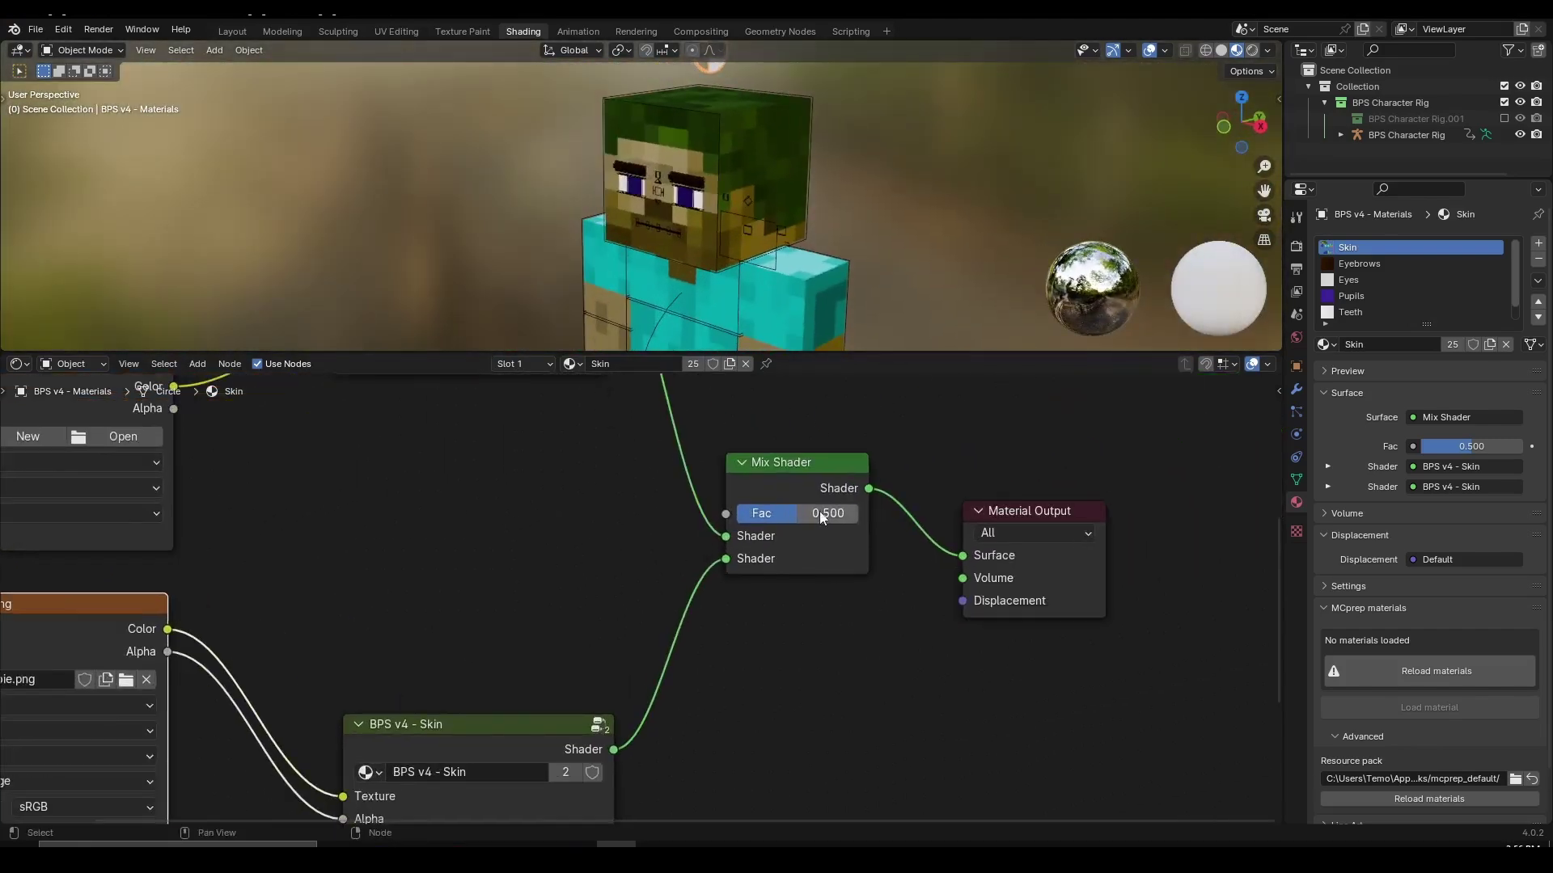
pyautogui.moveTo(818, 511); pyautogui.dragTo(744, 513)
pyautogui.scroll(-4, 710, 259)
pyautogui.moveTo(710, 259); pyautogui.dragTo(768, 279, button='middle')
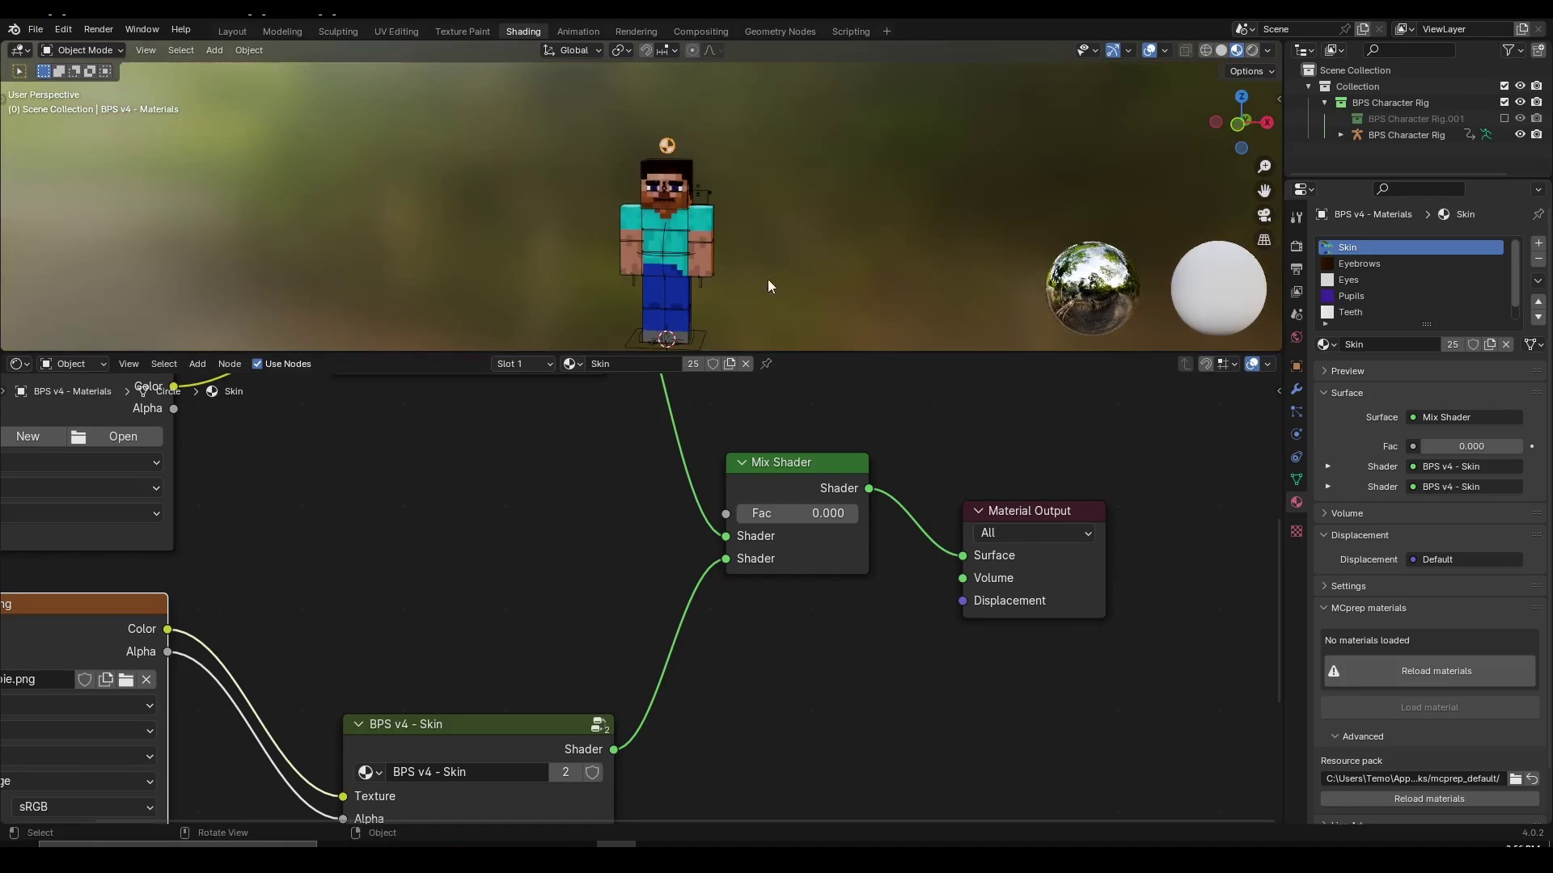
# Step: Set the Mix Shader's Fac to 1.000 to show only the zombie skin on the character
pyautogui.scroll(-9, 635, 575)
pyautogui.moveTo(616, 474); pyautogui.dragTo(558, 520, button='middle')
pyautogui.scroll(2, 653, 595)
pyautogui.scroll(7, 569, 608)
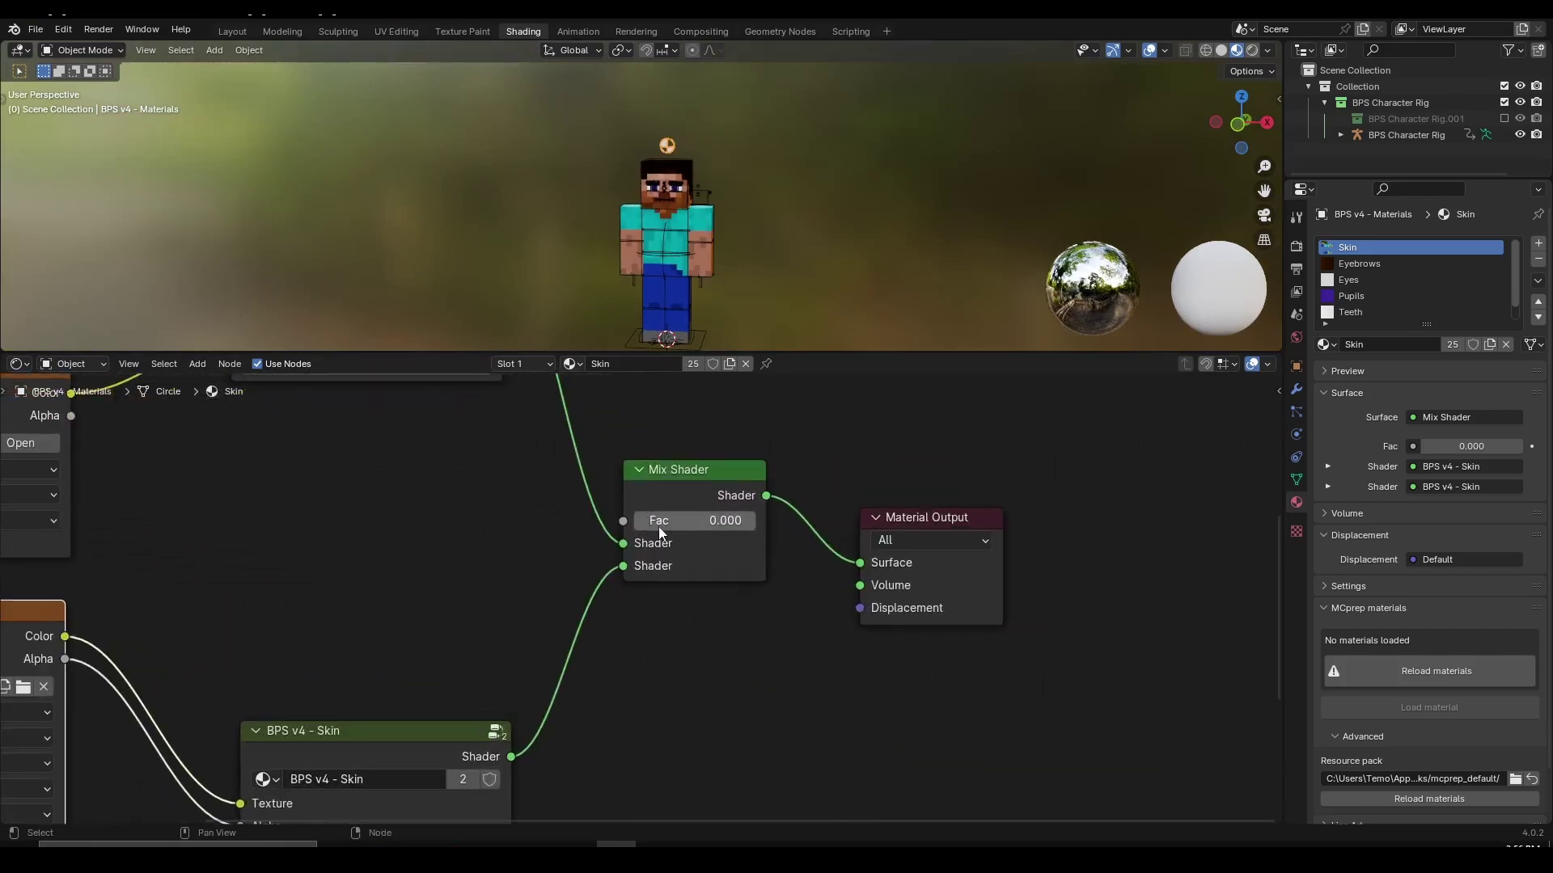
pyautogui.moveTo(659, 527); pyautogui.dragTo(756, 527)
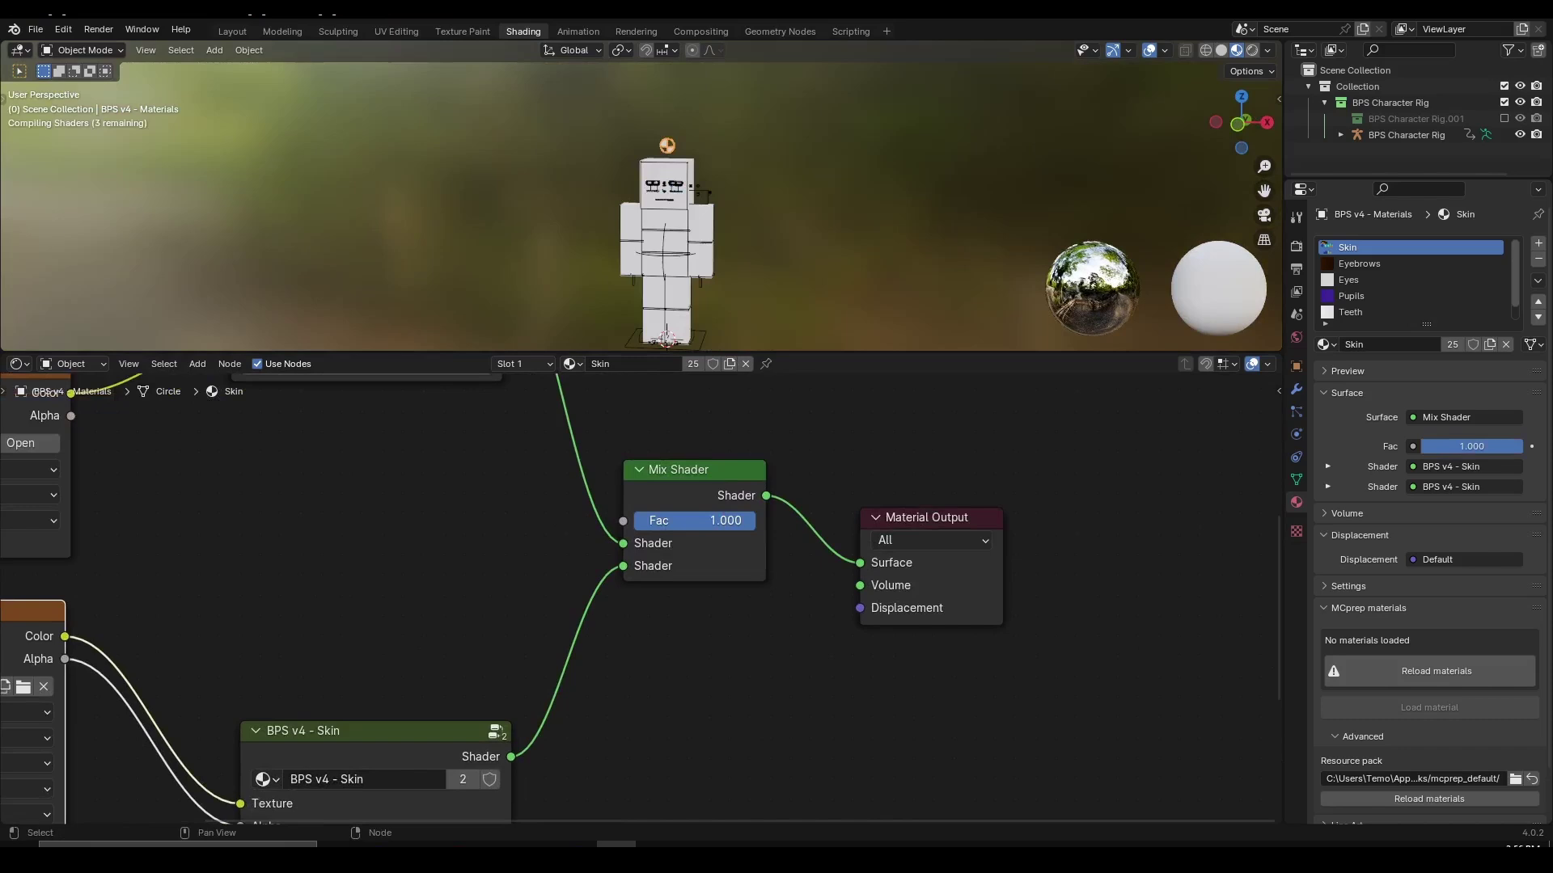
pyautogui.scroll(-2, 528, 584)
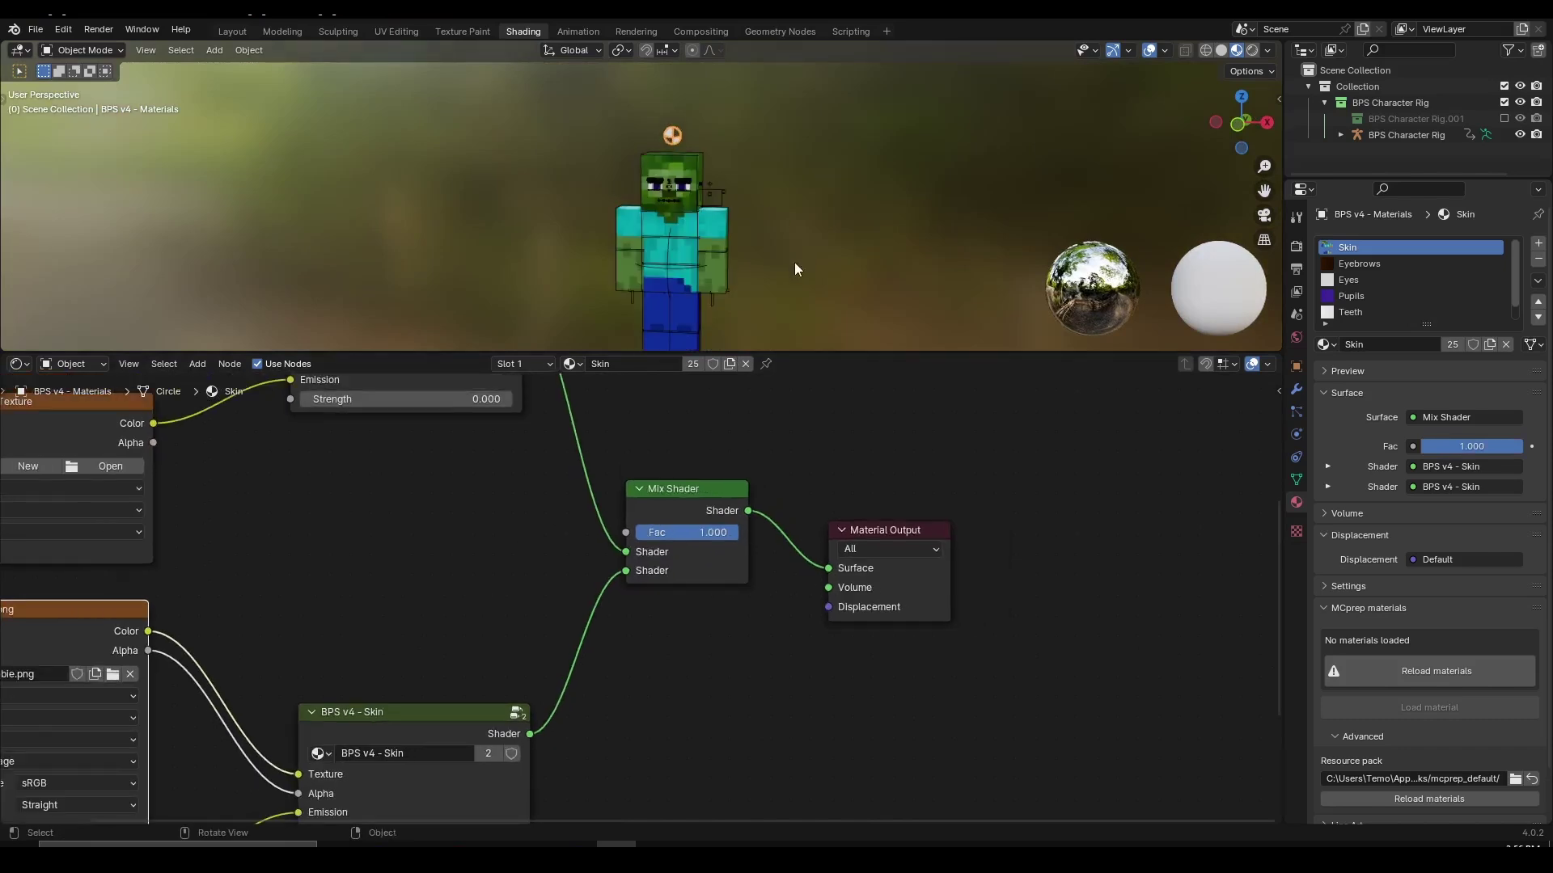
pyautogui.moveTo(432, 583); pyautogui.dragTo(616, 453, button='middle')
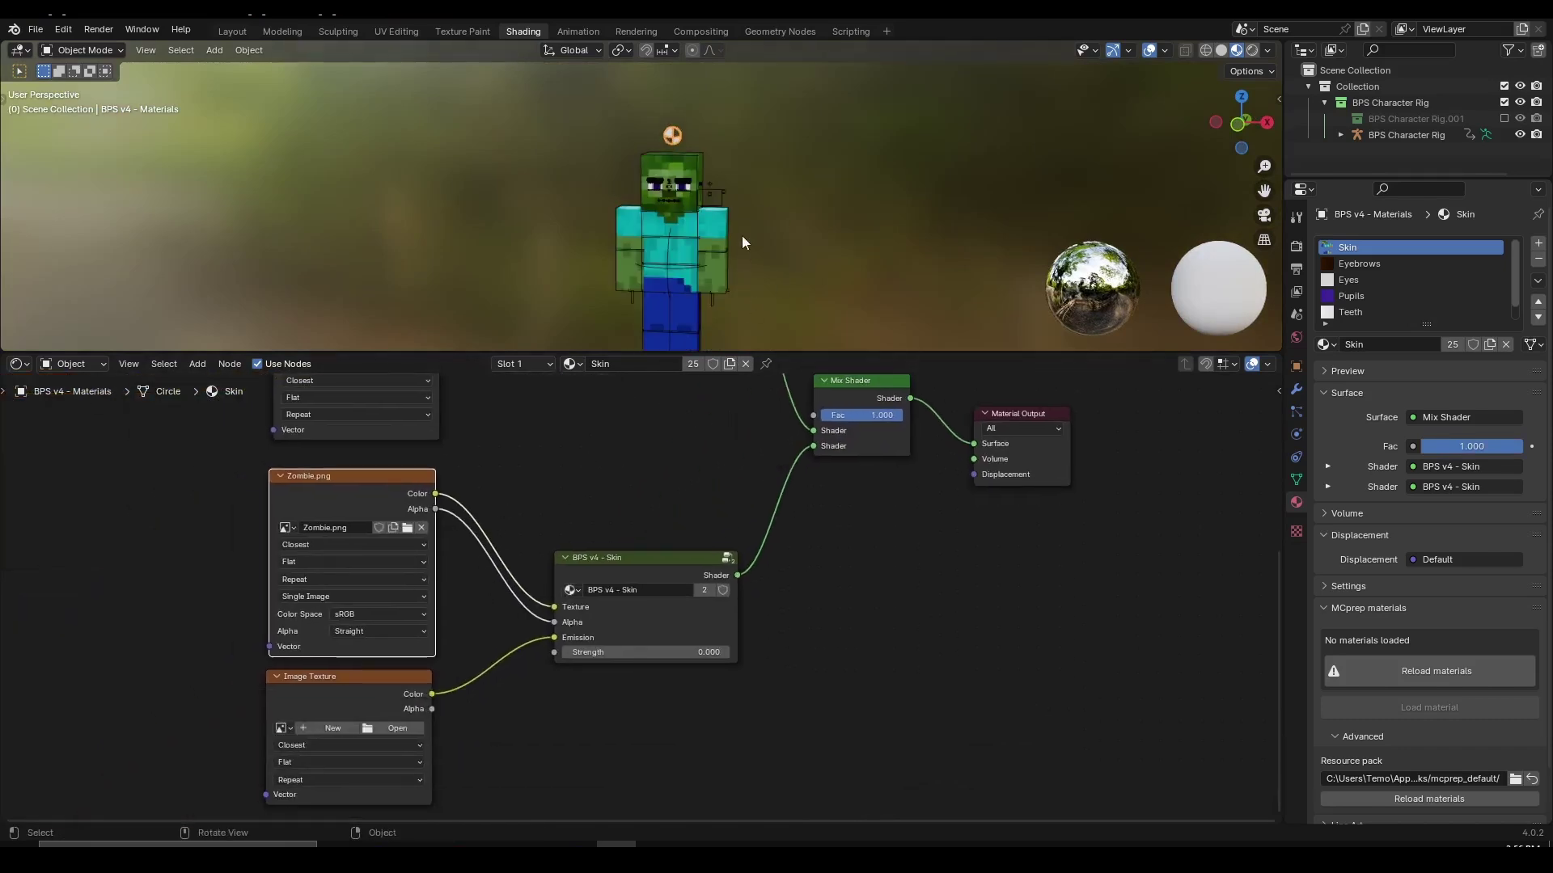
# Step: Select the BPS v4 - Materials circle above the character's head and expand its custom properties in the viewport sidebar
pyautogui.scroll(5, 739, 228)
pyautogui.click(736, 162)
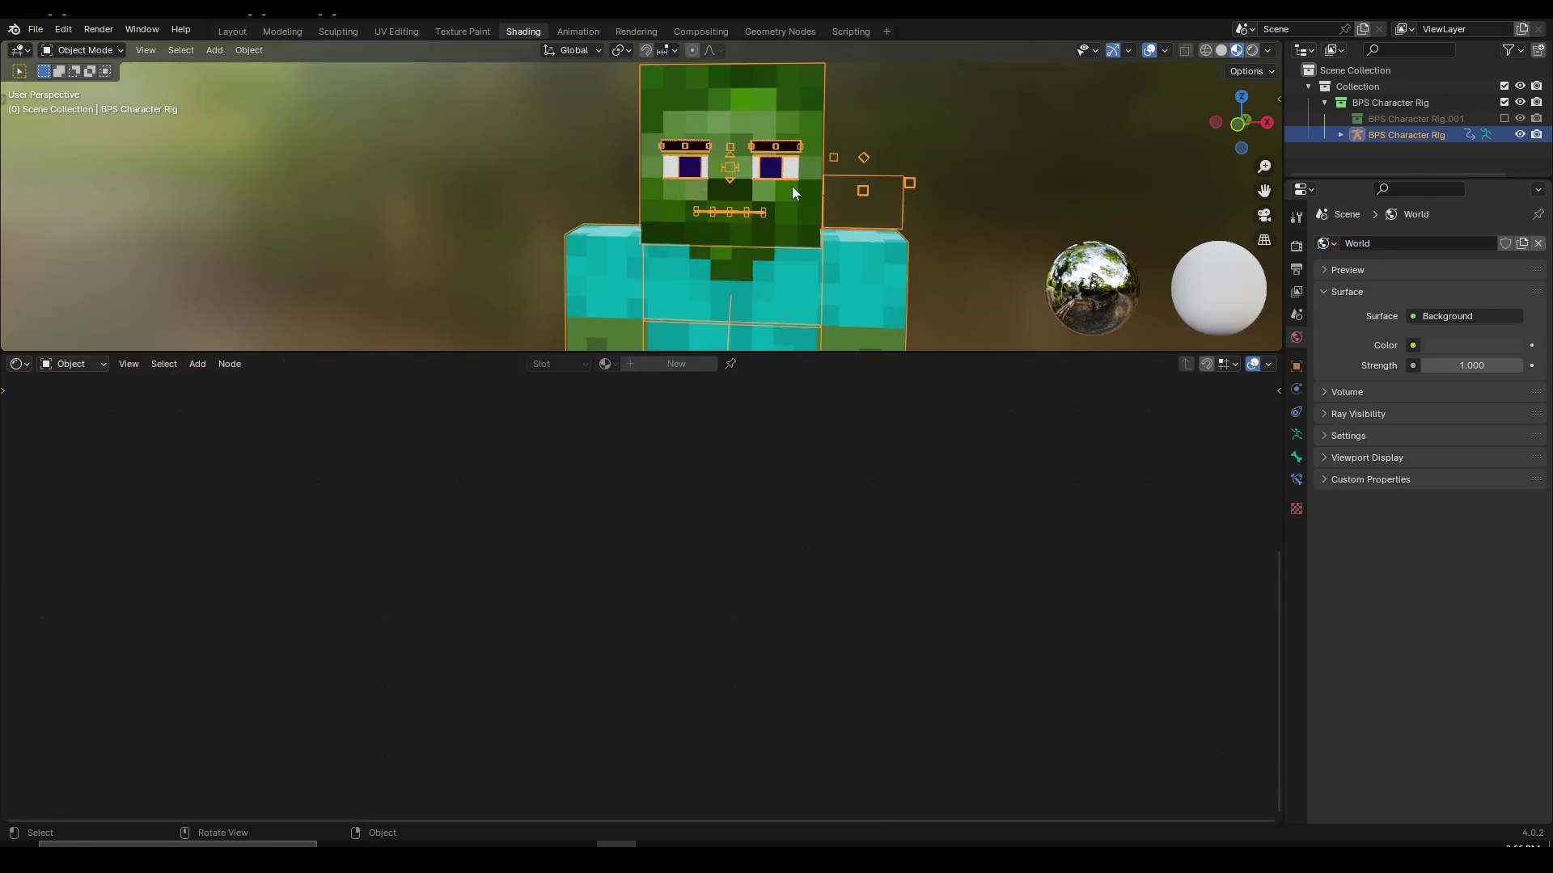
pyautogui.scroll(-4, 793, 186)
pyautogui.click(654, 143)
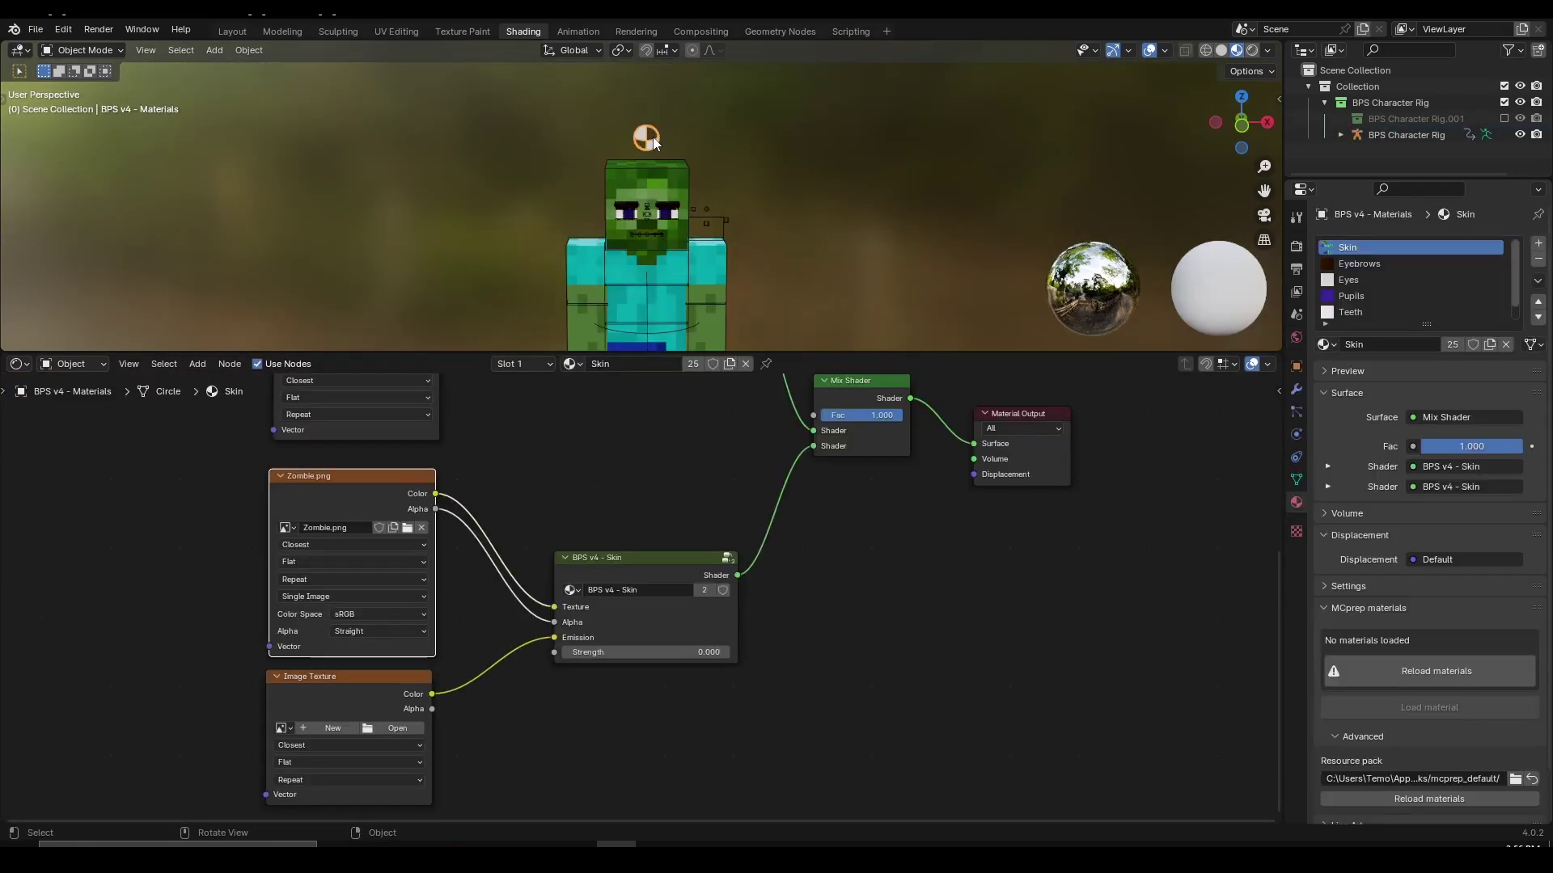
pyautogui.press('n')
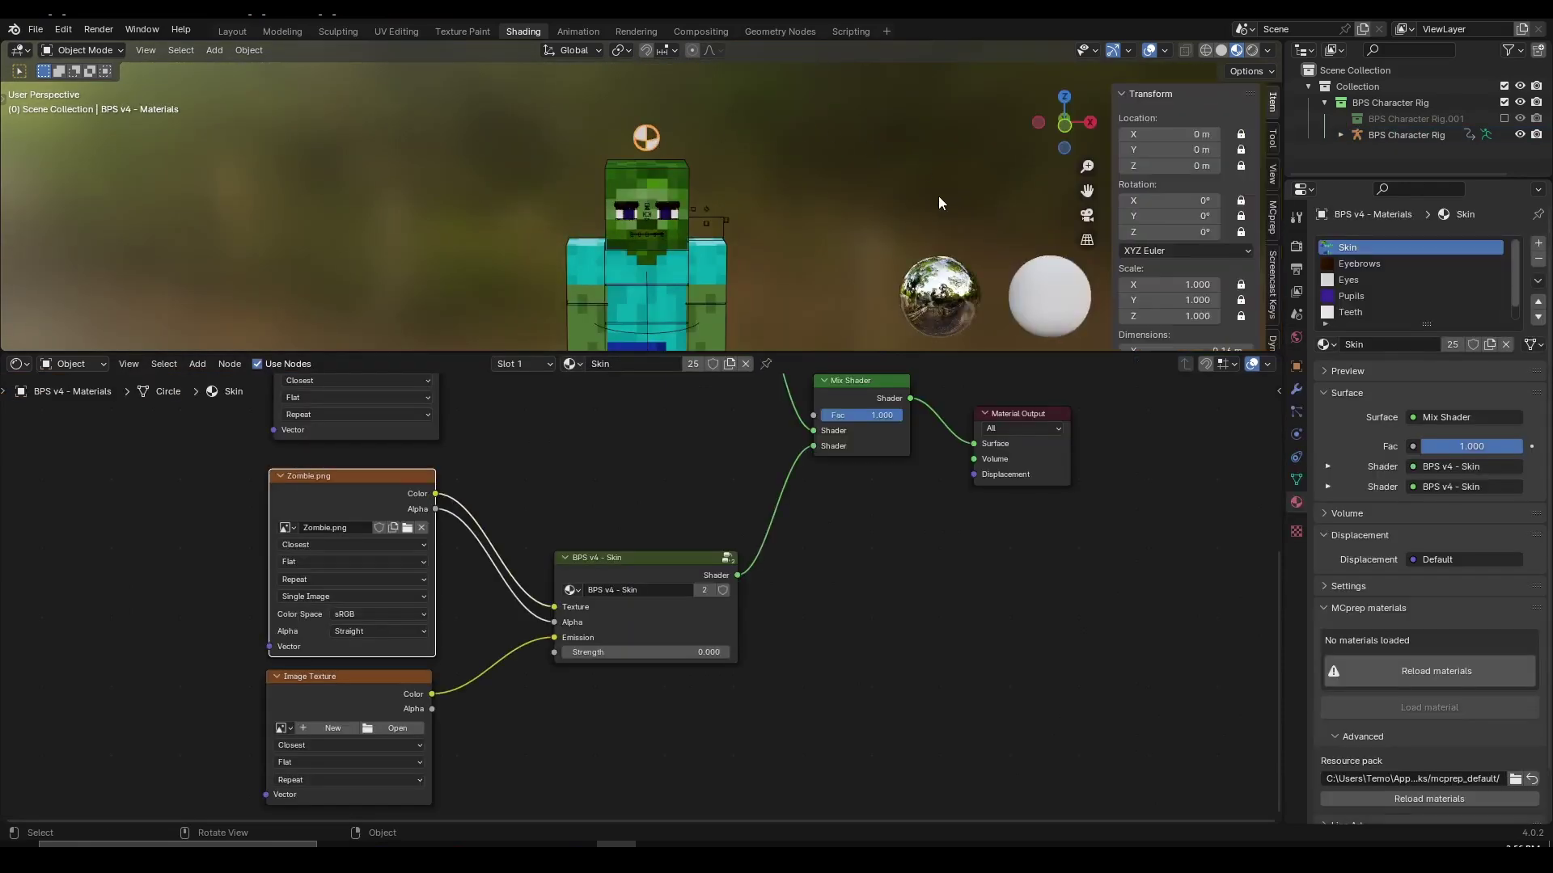
pyautogui.scroll(-3, 1264, 255)
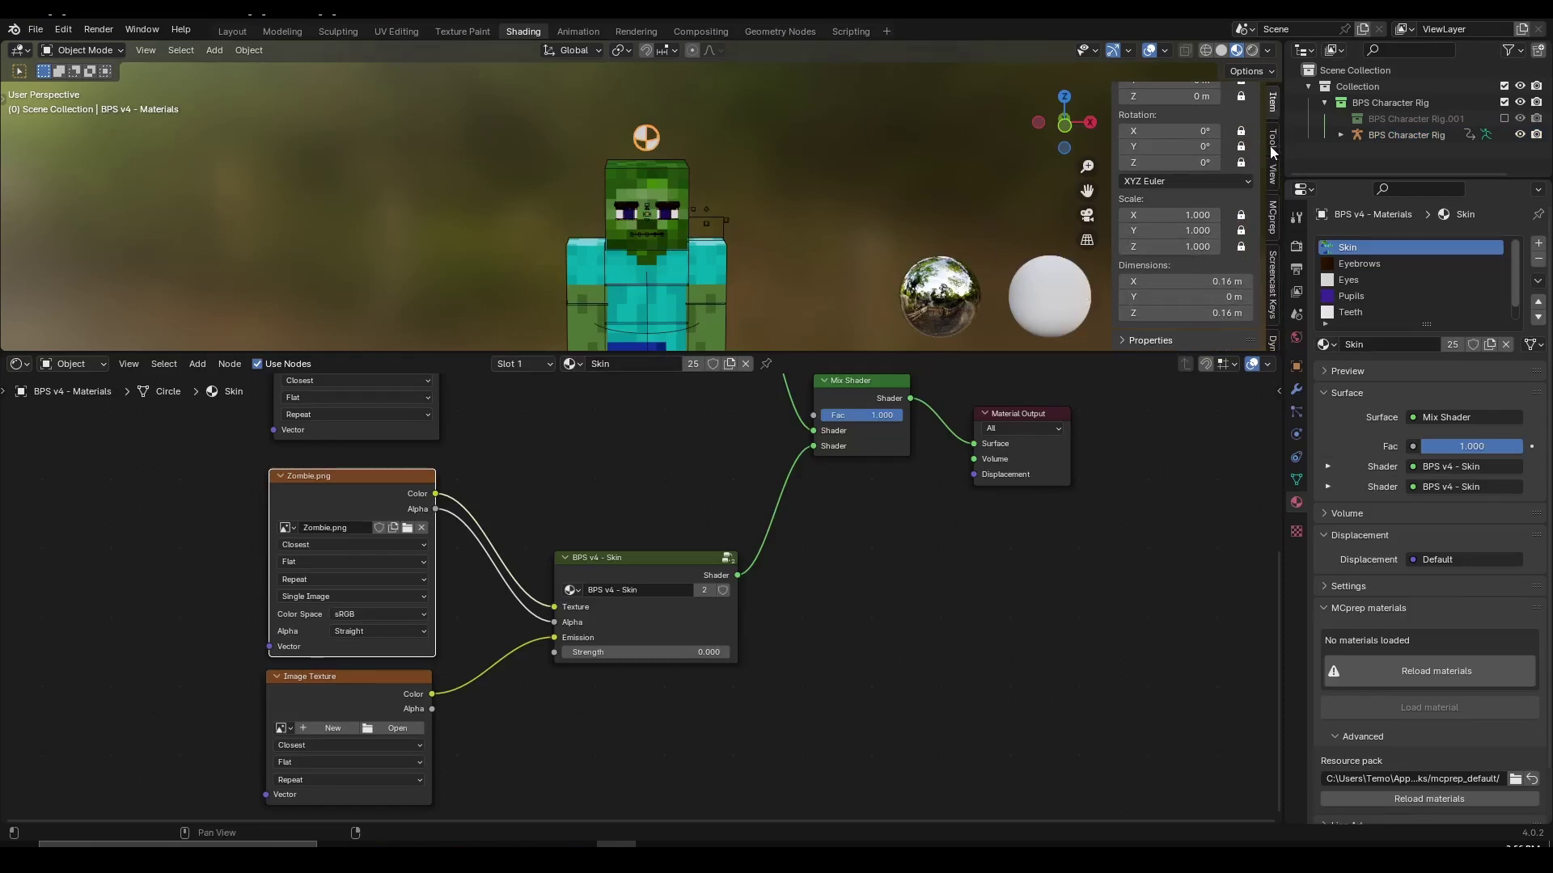
pyautogui.scroll(3, 1272, 105)
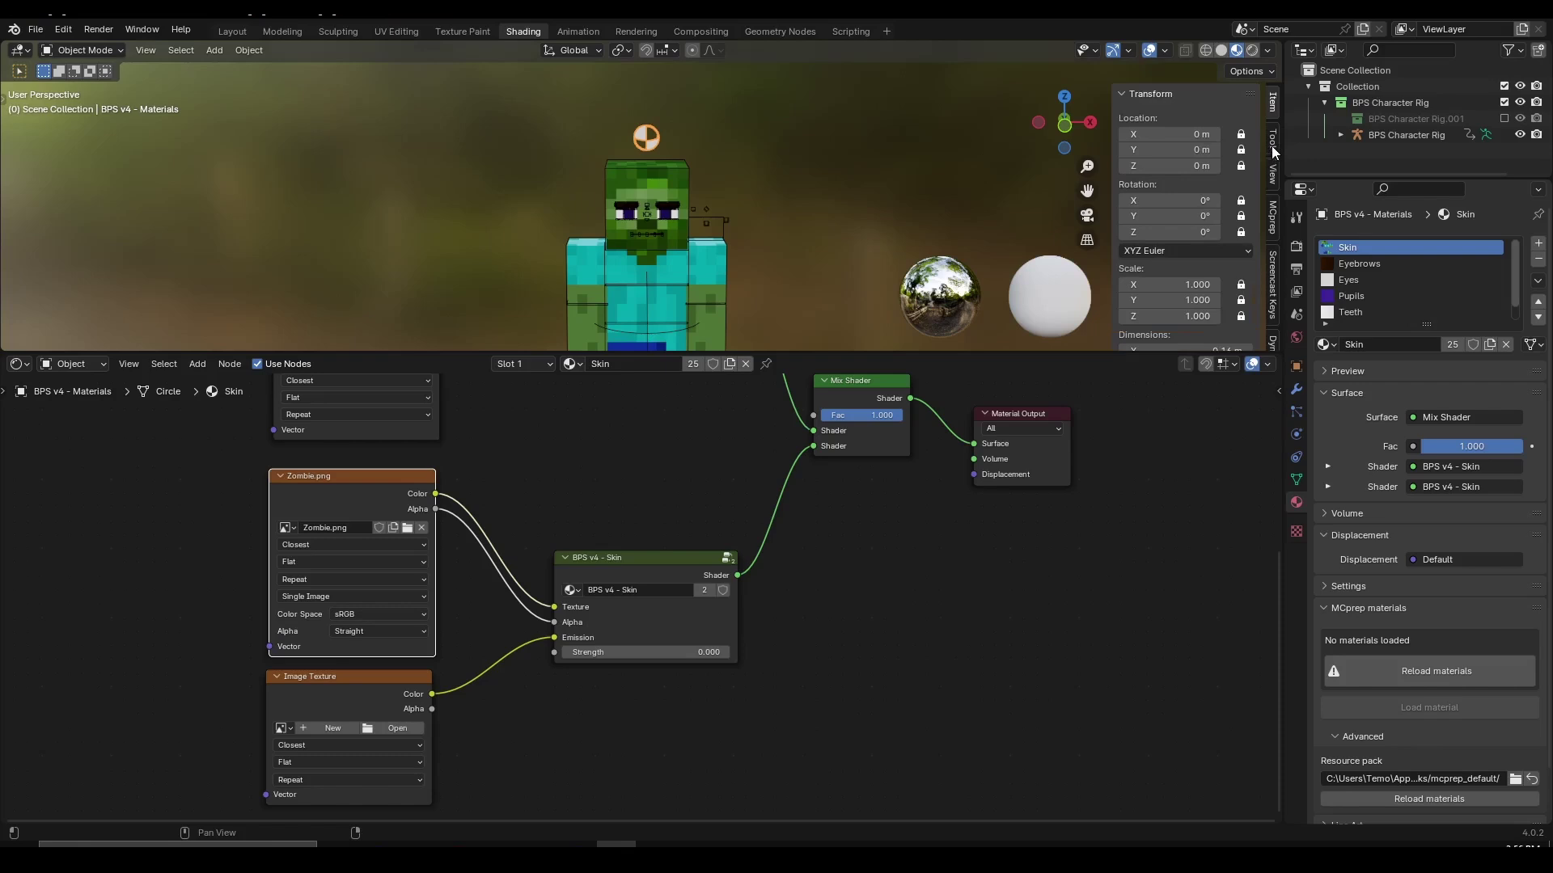
pyautogui.click(1272, 146)
pyautogui.click(1271, 102)
pyautogui.scroll(-3, 1169, 284)
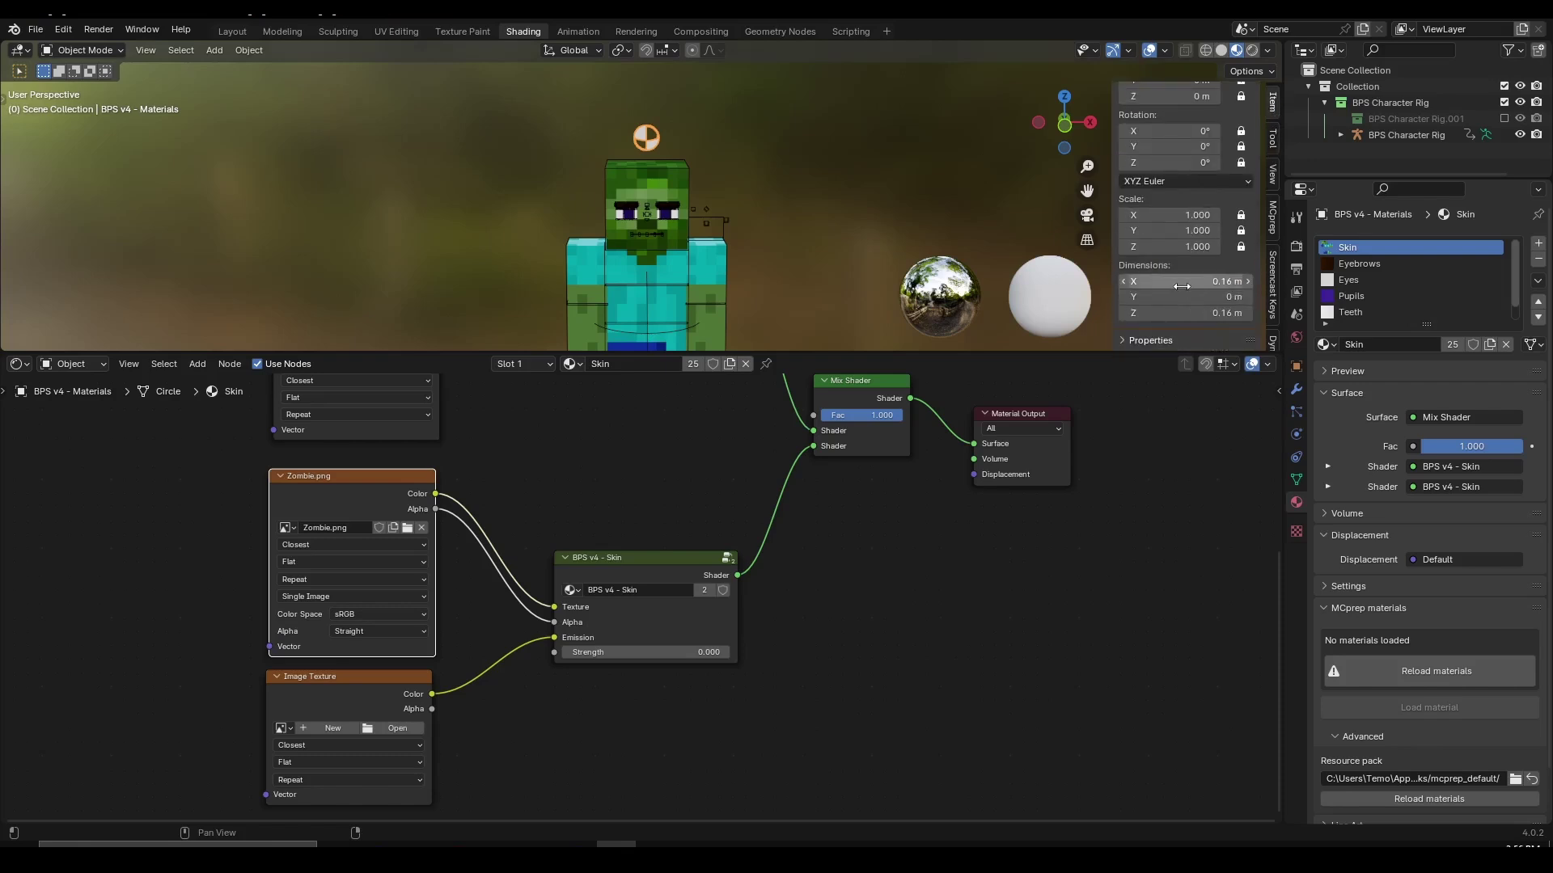
pyautogui.click(1153, 335)
pyautogui.scroll(-4, 1179, 157)
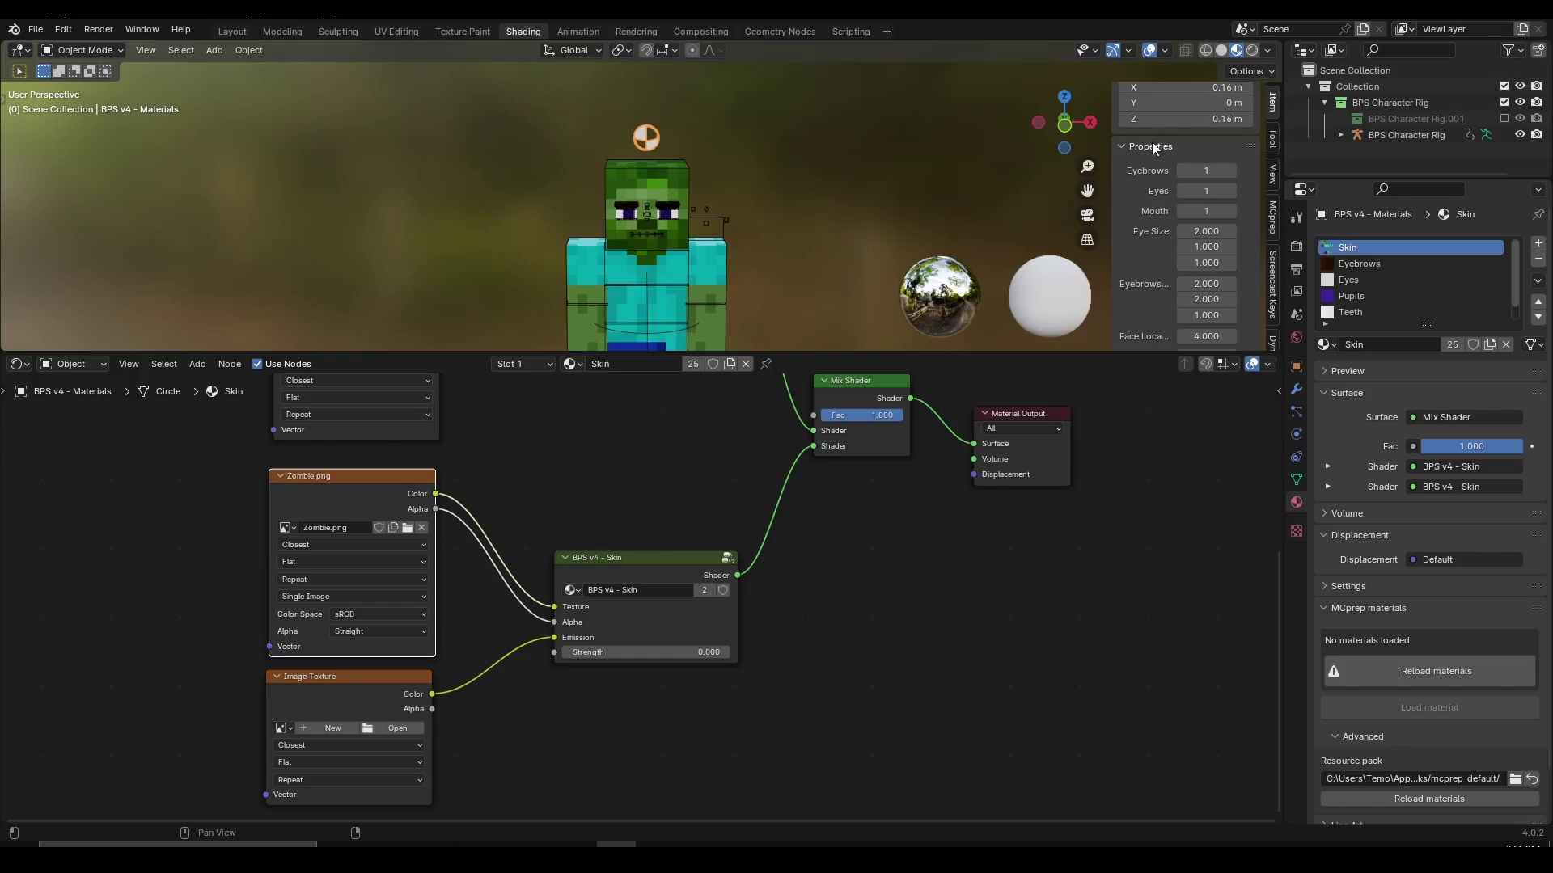
pyautogui.scroll(-1, 1151, 154)
pyautogui.scroll(2, 702, 230)
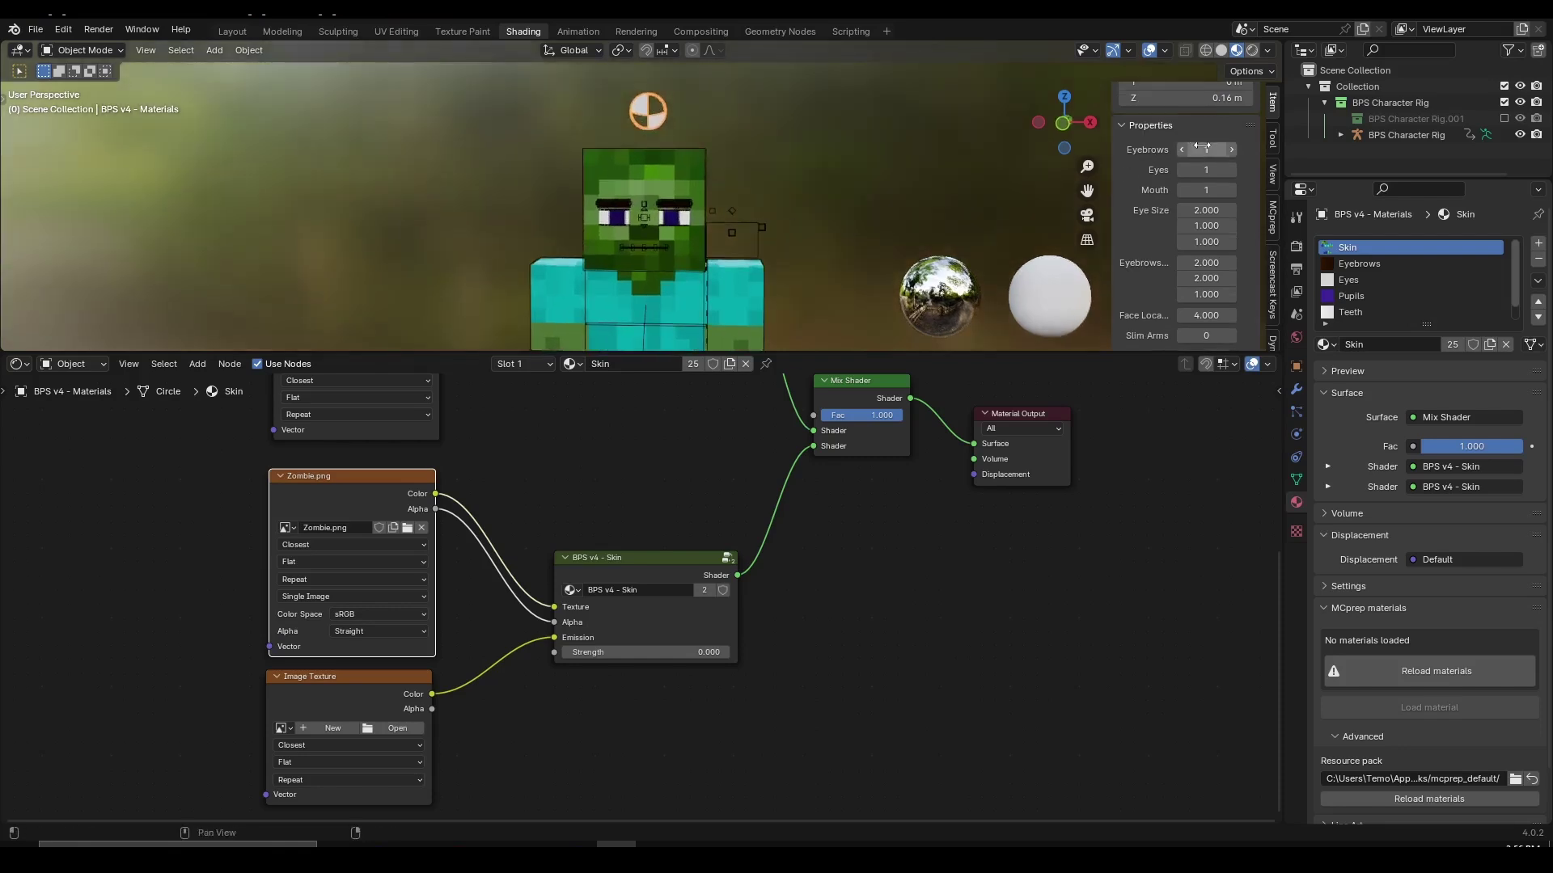
# Step: Set the Eyebrows, Eyes and Mouth properties to 0 to hide the rig's 3D facial features
pyautogui.moveTo(1206, 149); pyautogui.dragTo(1191, 191)
pyautogui.scroll(3, 720, 201)
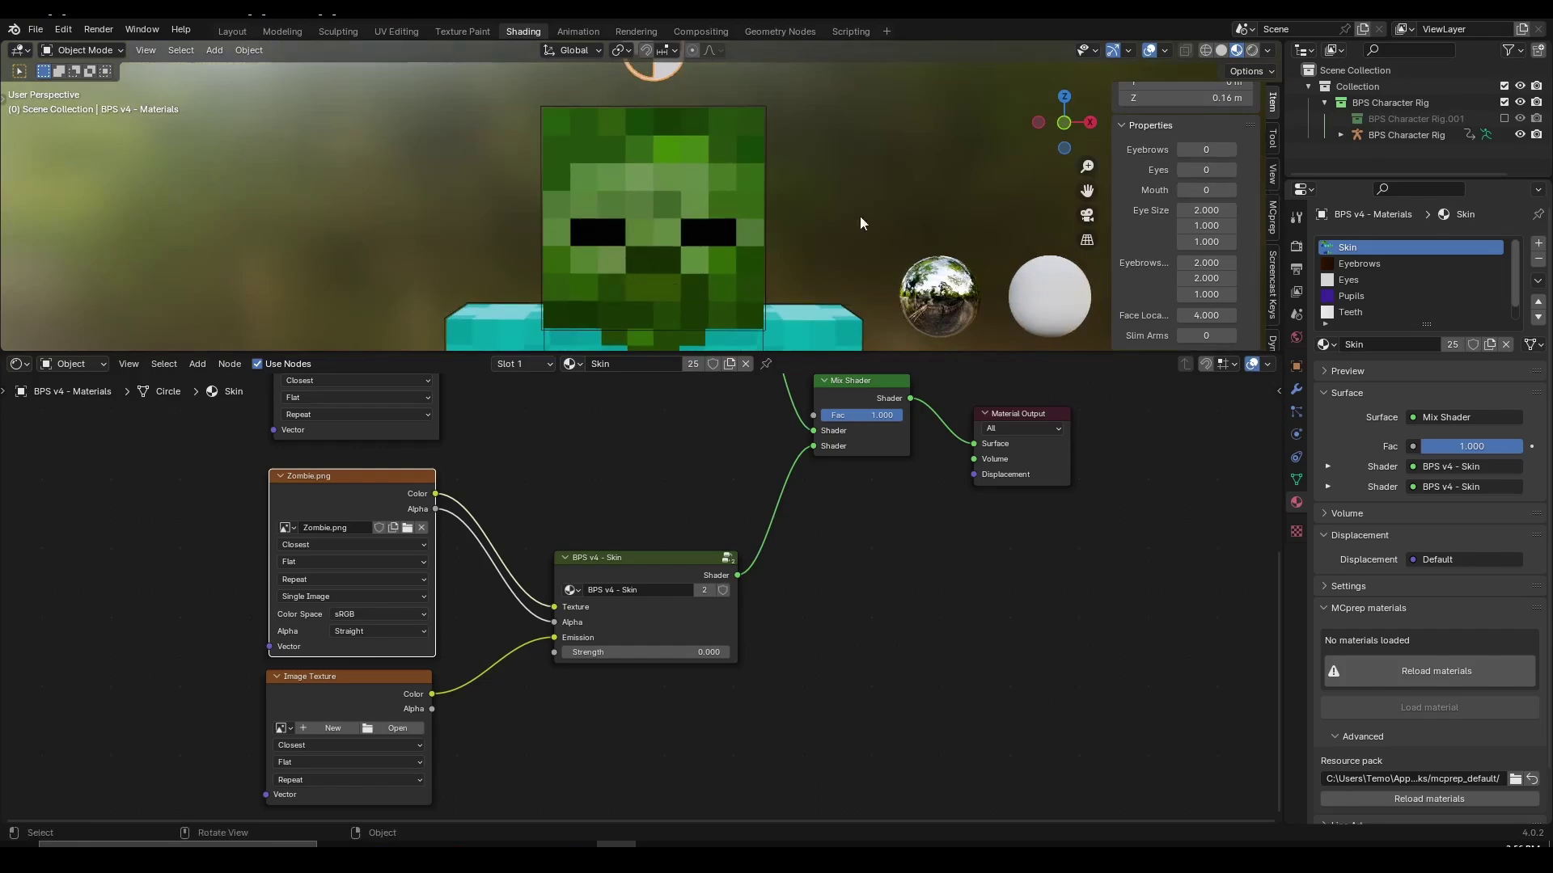
# Step: Preview the slim-arm version of the character by setting Slim Arms to 1, and restore it to 0
pyautogui.scroll(-4, 808, 222)
pyautogui.moveTo(605, 244); pyautogui.dragTo(658, 244, button='middle')
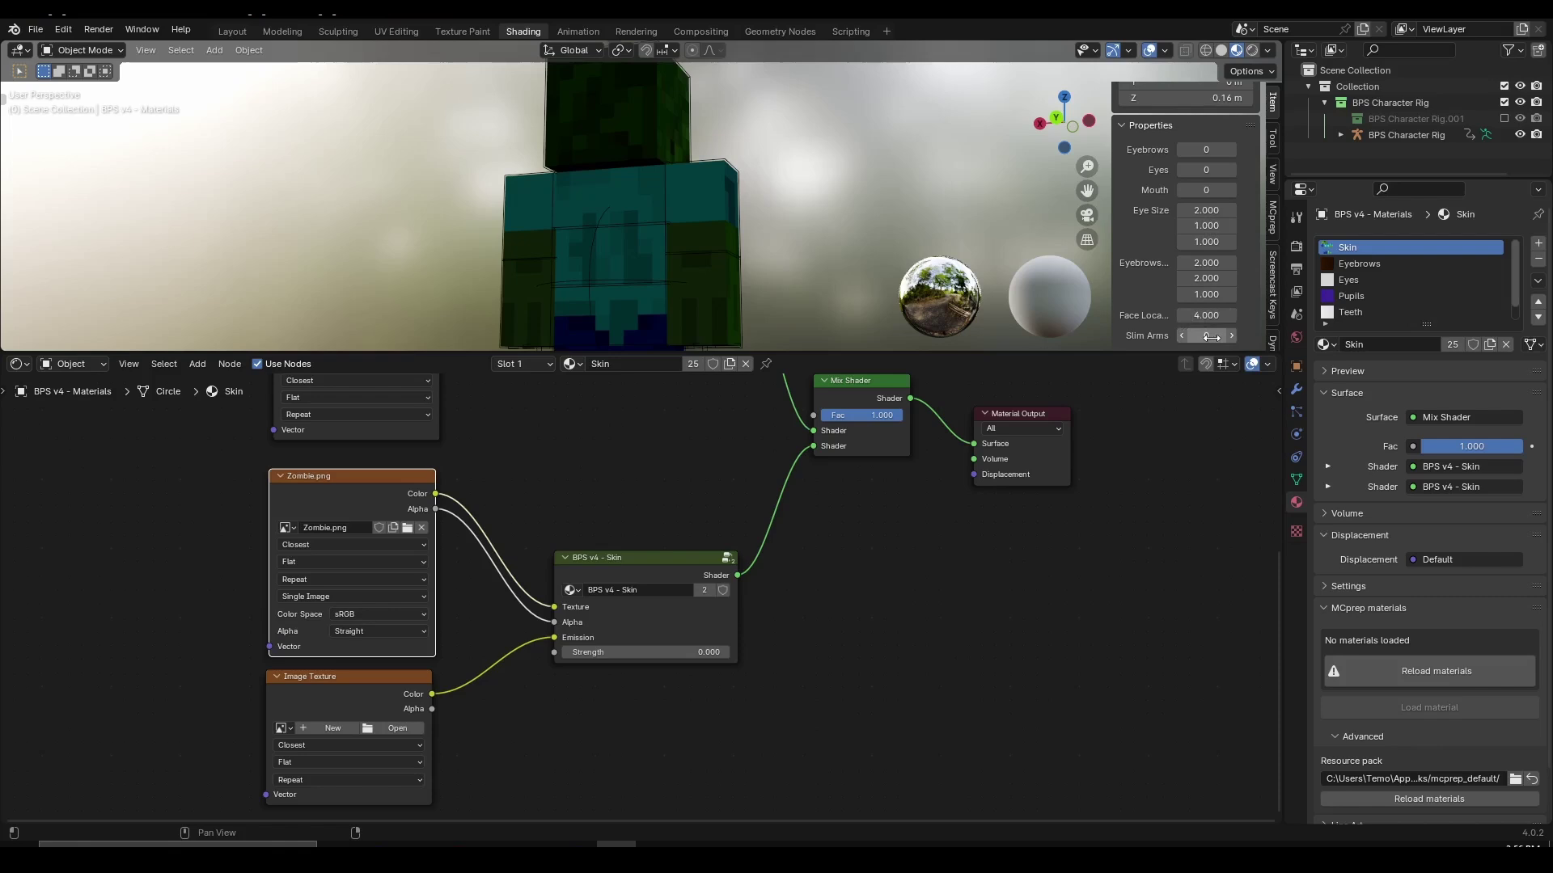
pyautogui.moveTo(1194, 336); pyautogui.dragTo(1199, 336)
pyautogui.moveTo(841, 199); pyautogui.dragTo(535, 217, button='middle')
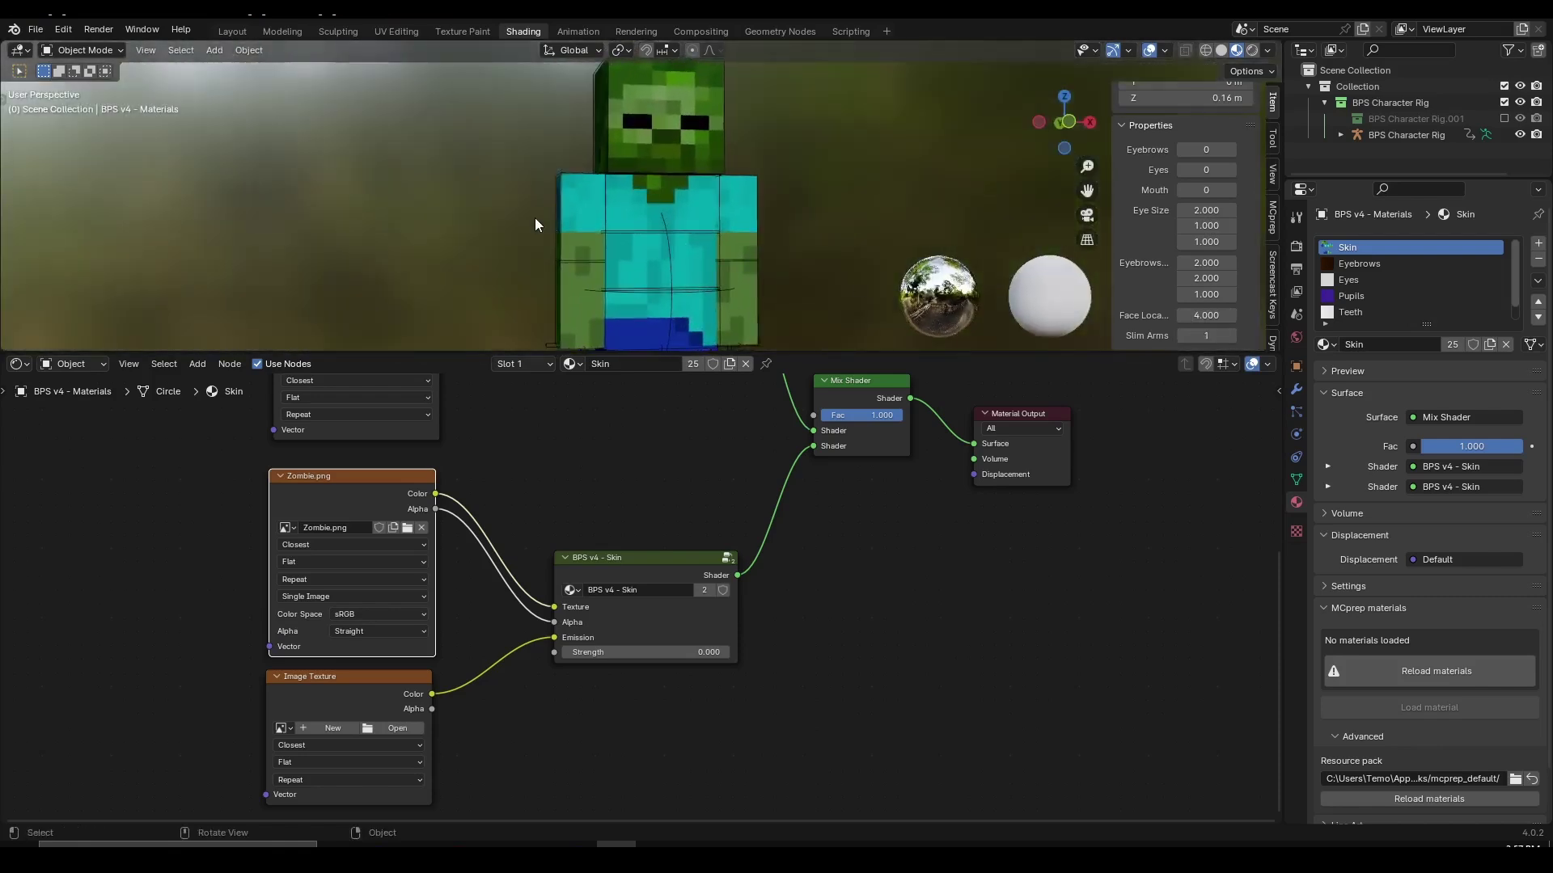
pyautogui.moveTo(1187, 338); pyautogui.dragTo(1172, 338)
pyautogui.scroll(-3, 809, 230)
pyautogui.moveTo(744, 214)
pyautogui.mouseDown(button='middle')
pyautogui.moveTo(663, 214)
pyautogui.moveTo(721, 200)
pyautogui.mouseUp(button='middle')
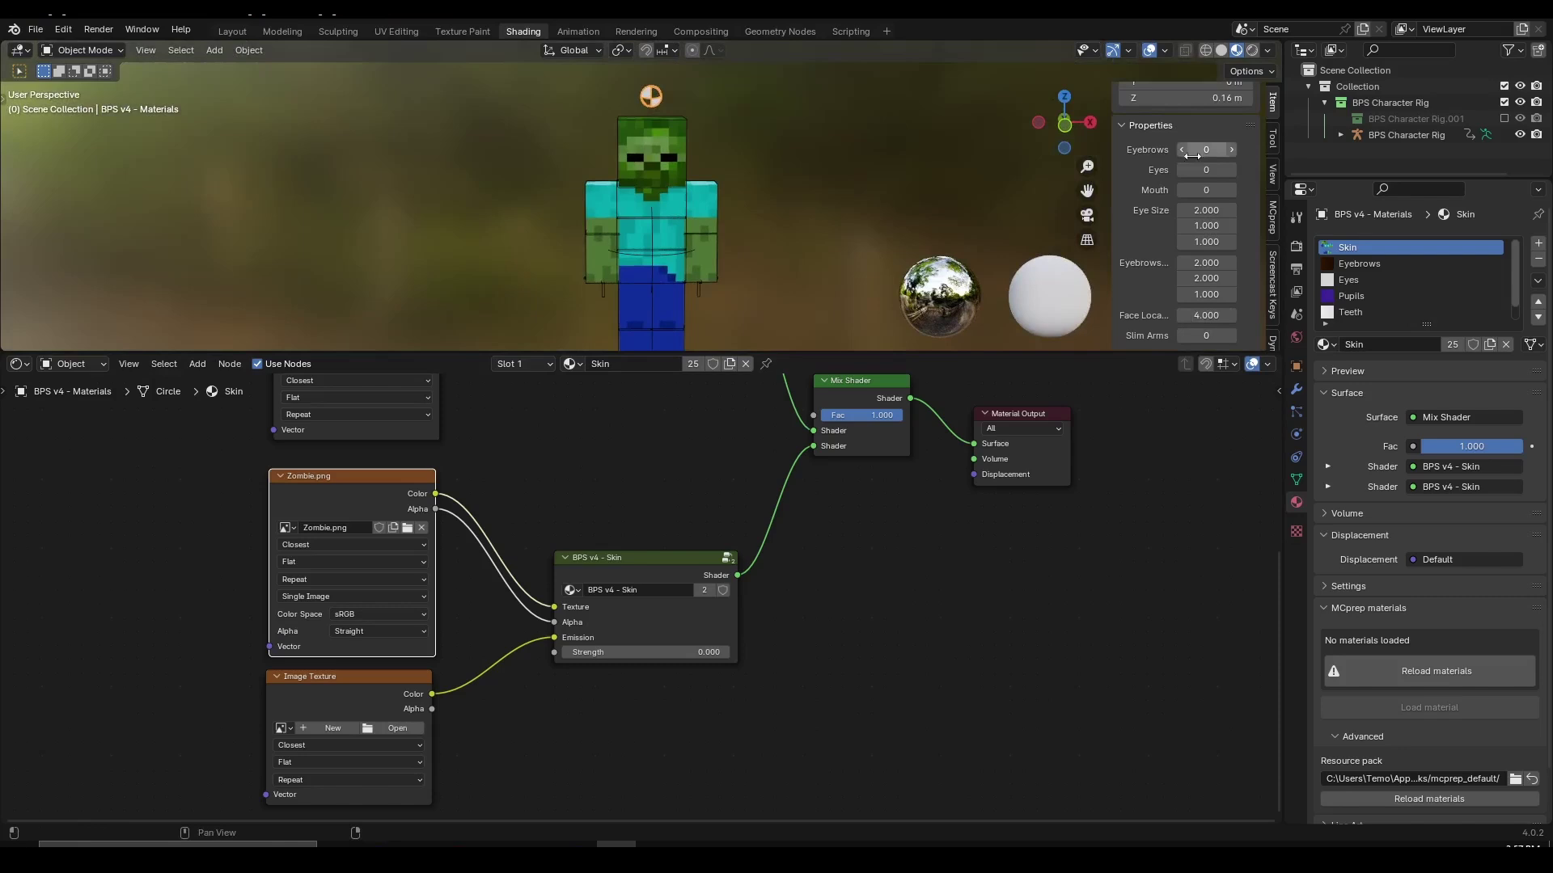
# Step: Set the Mix Shader's Fac to 0.000 to show only the Steve skin on the character
pyautogui.moveTo(875, 417); pyautogui.dragTo(729, 512, button='middle')
pyautogui.scroll(4, 716, 500)
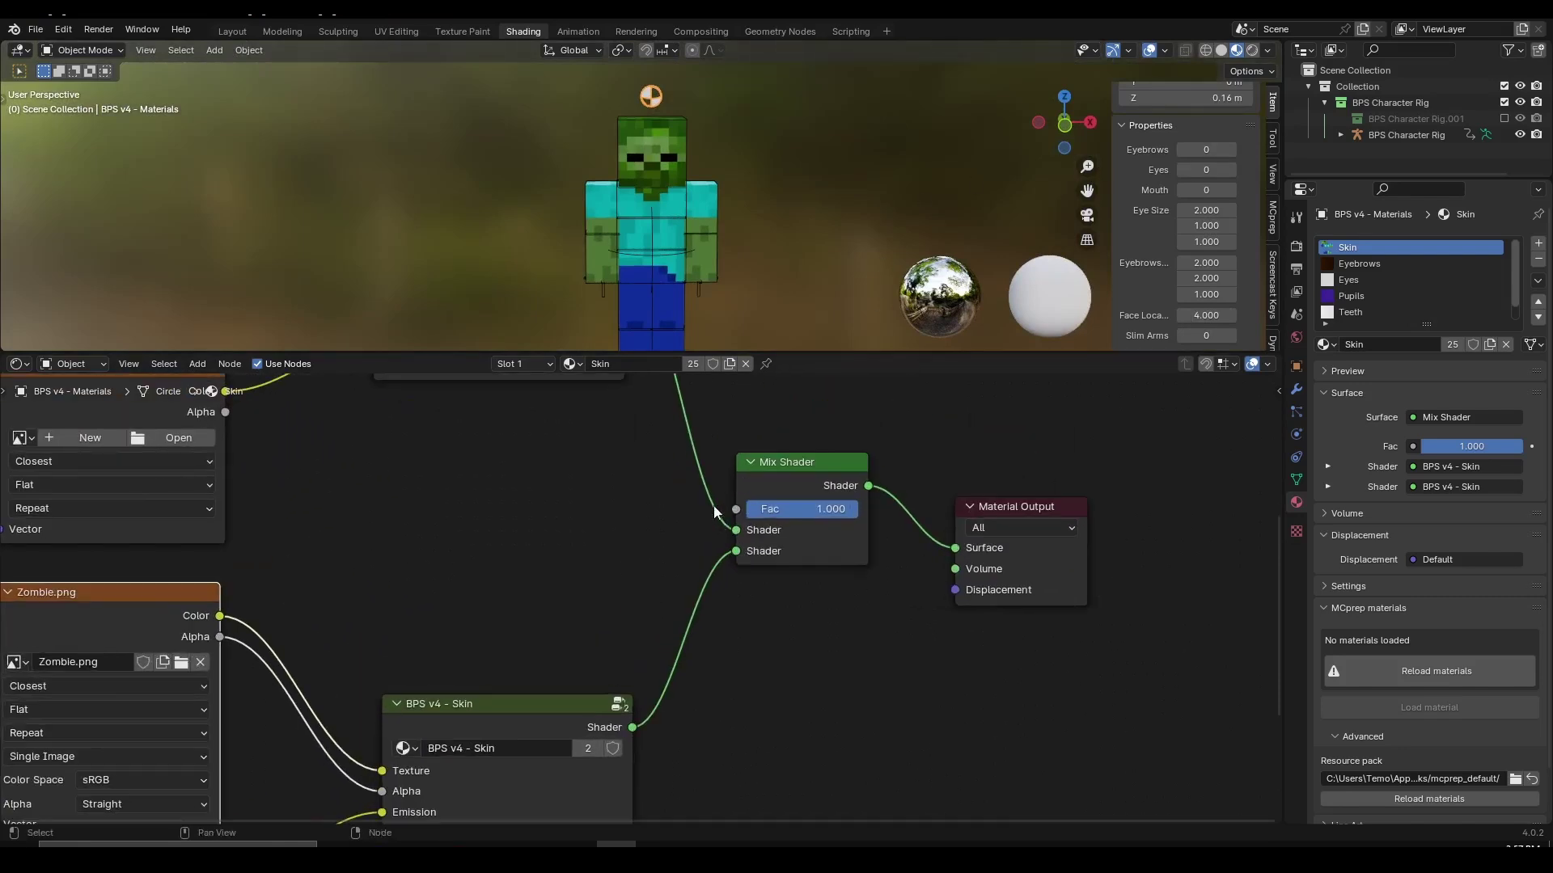
pyautogui.moveTo(731, 455); pyautogui.dragTo(682, 551, button='middle')
pyautogui.moveTo(782, 610); pyautogui.dragTo(698, 611)
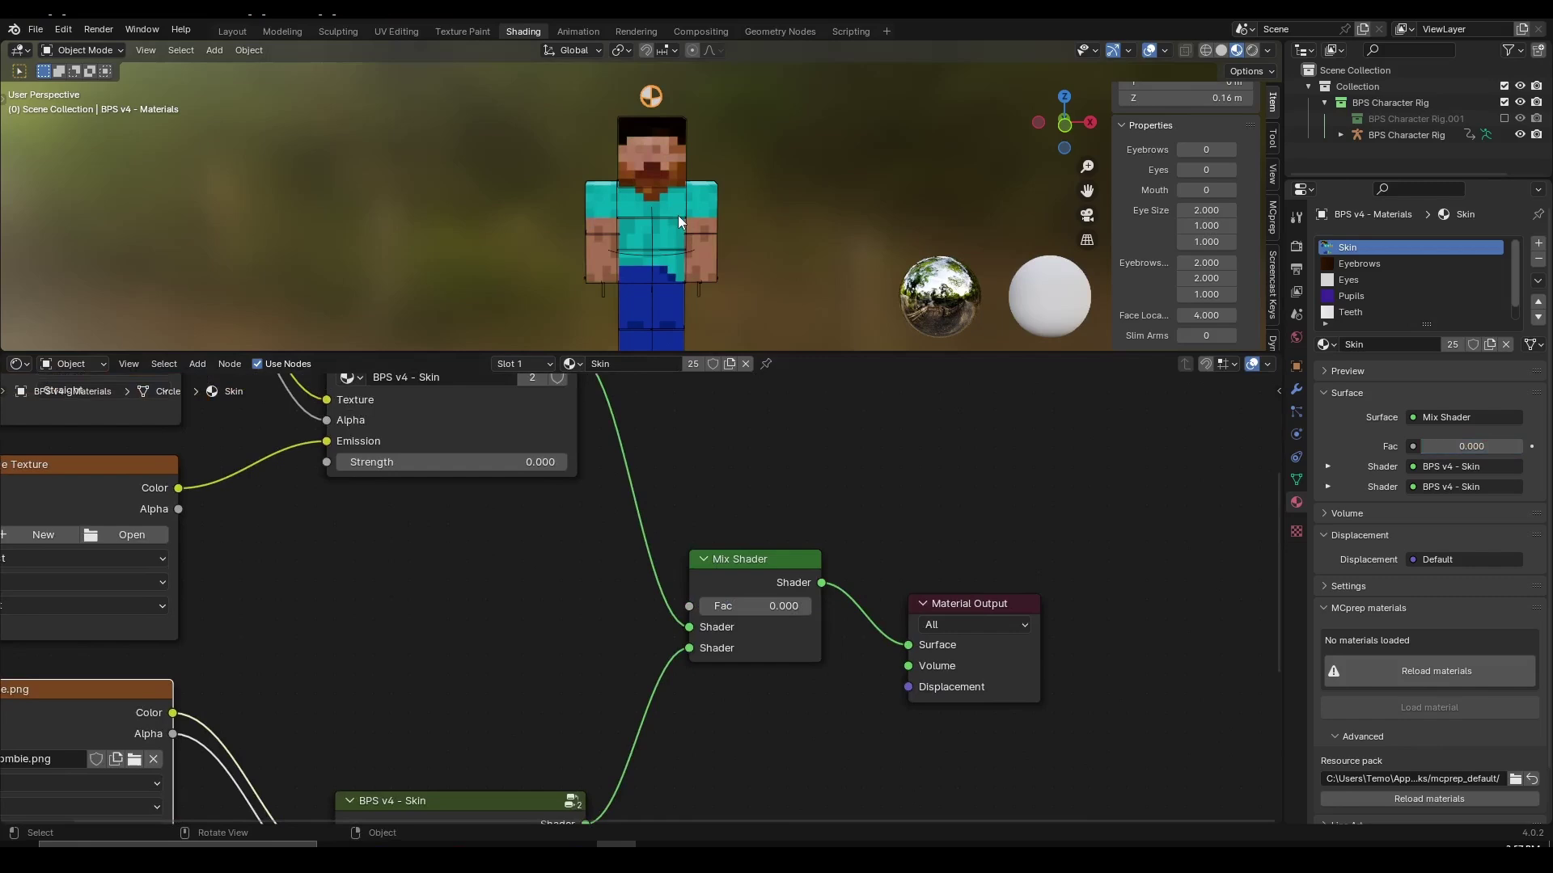
# Step: Examine the character's face, head and torso with the Steve skin from several angles
pyautogui.scroll(3, 693, 211)
pyautogui.moveTo(692, 212); pyautogui.dragTo(604, 228, button='middle')
pyautogui.scroll(2, 608, 144)
pyautogui.scroll(-4, 608, 146)
pyautogui.moveTo(608, 145); pyautogui.dragTo(747, 158, button='middle')
pyautogui.scroll(3, 716, 164)
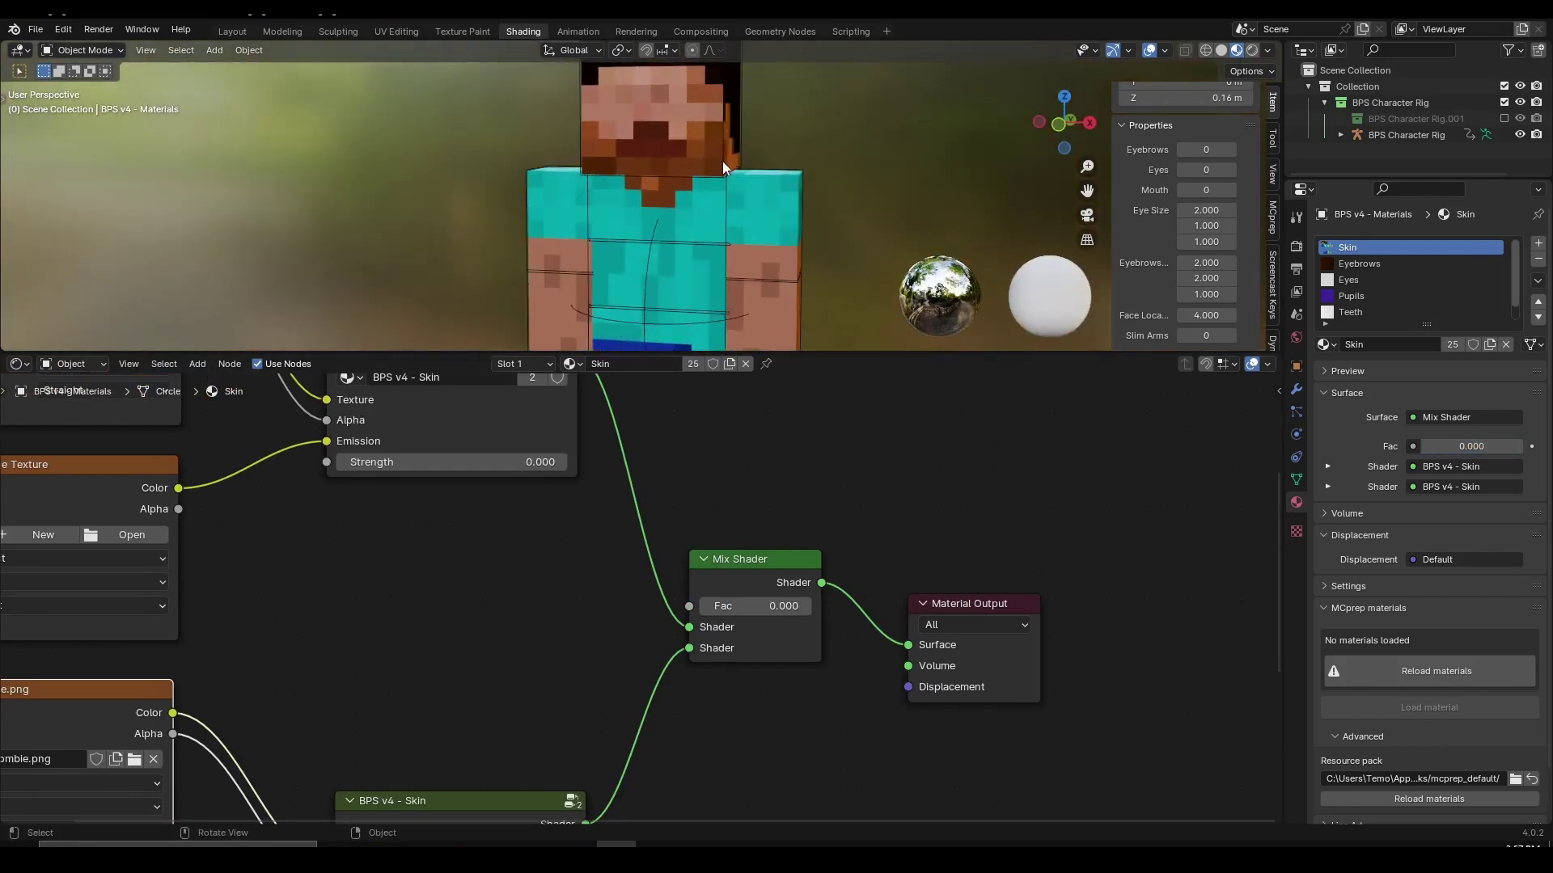
pyautogui.press('KP_Decimal')
pyautogui.scroll(-10, 755, 198)
pyautogui.keyDown('shift'); pyautogui.moveTo(728, 227); pyautogui.dragTo(731, 207, button='middle'); pyautogui.keyUp('shift')
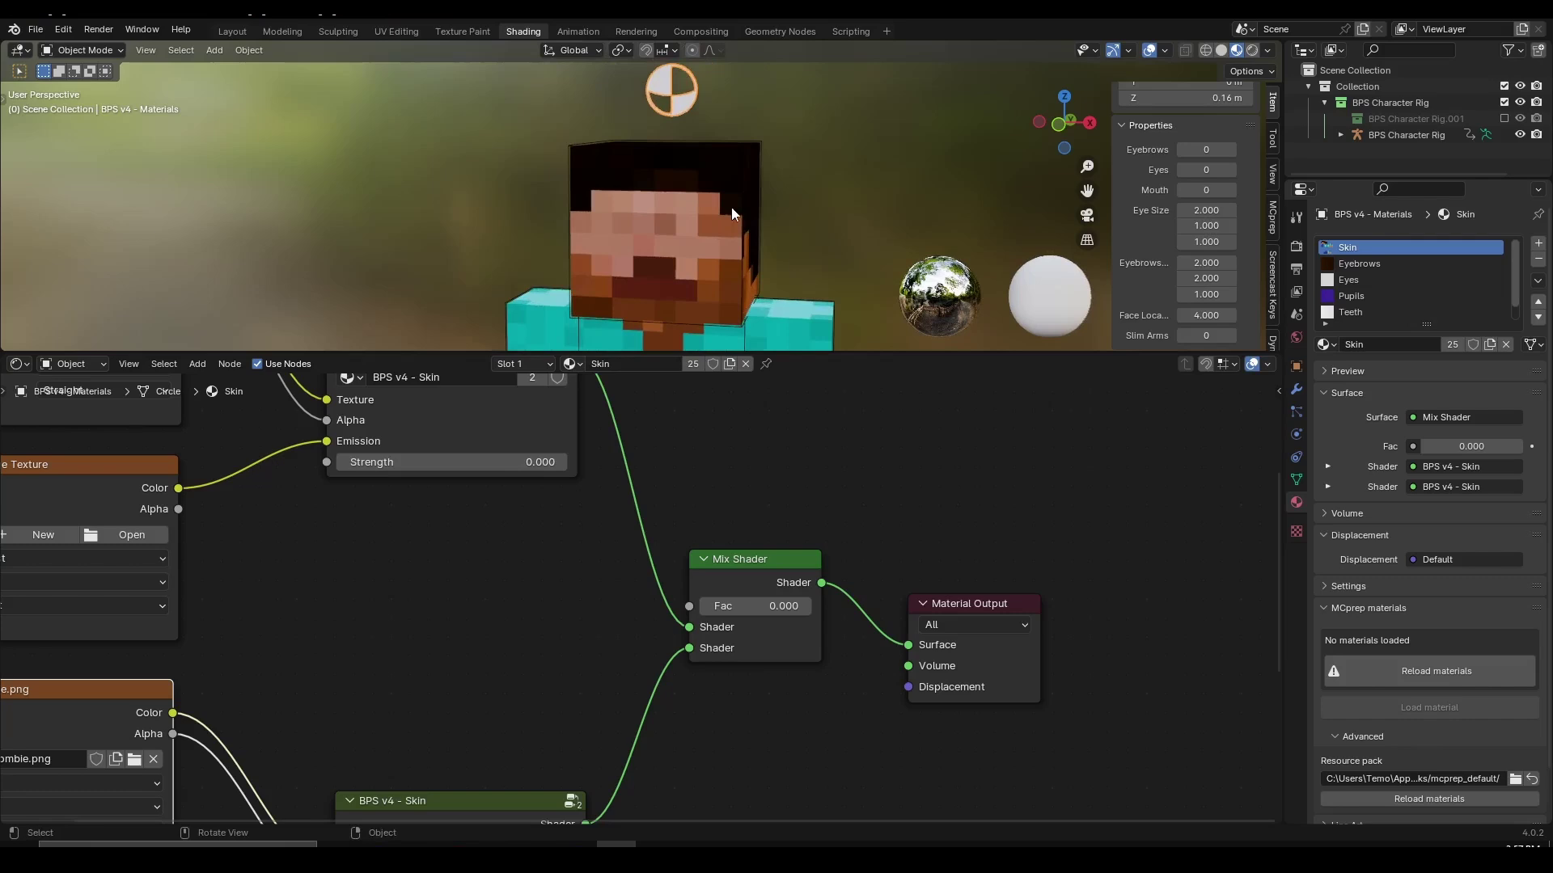
# Step: Reselect the BPS v4 - Materials circle above the head to bring back the Skin material's nodes
pyautogui.click(724, 147)
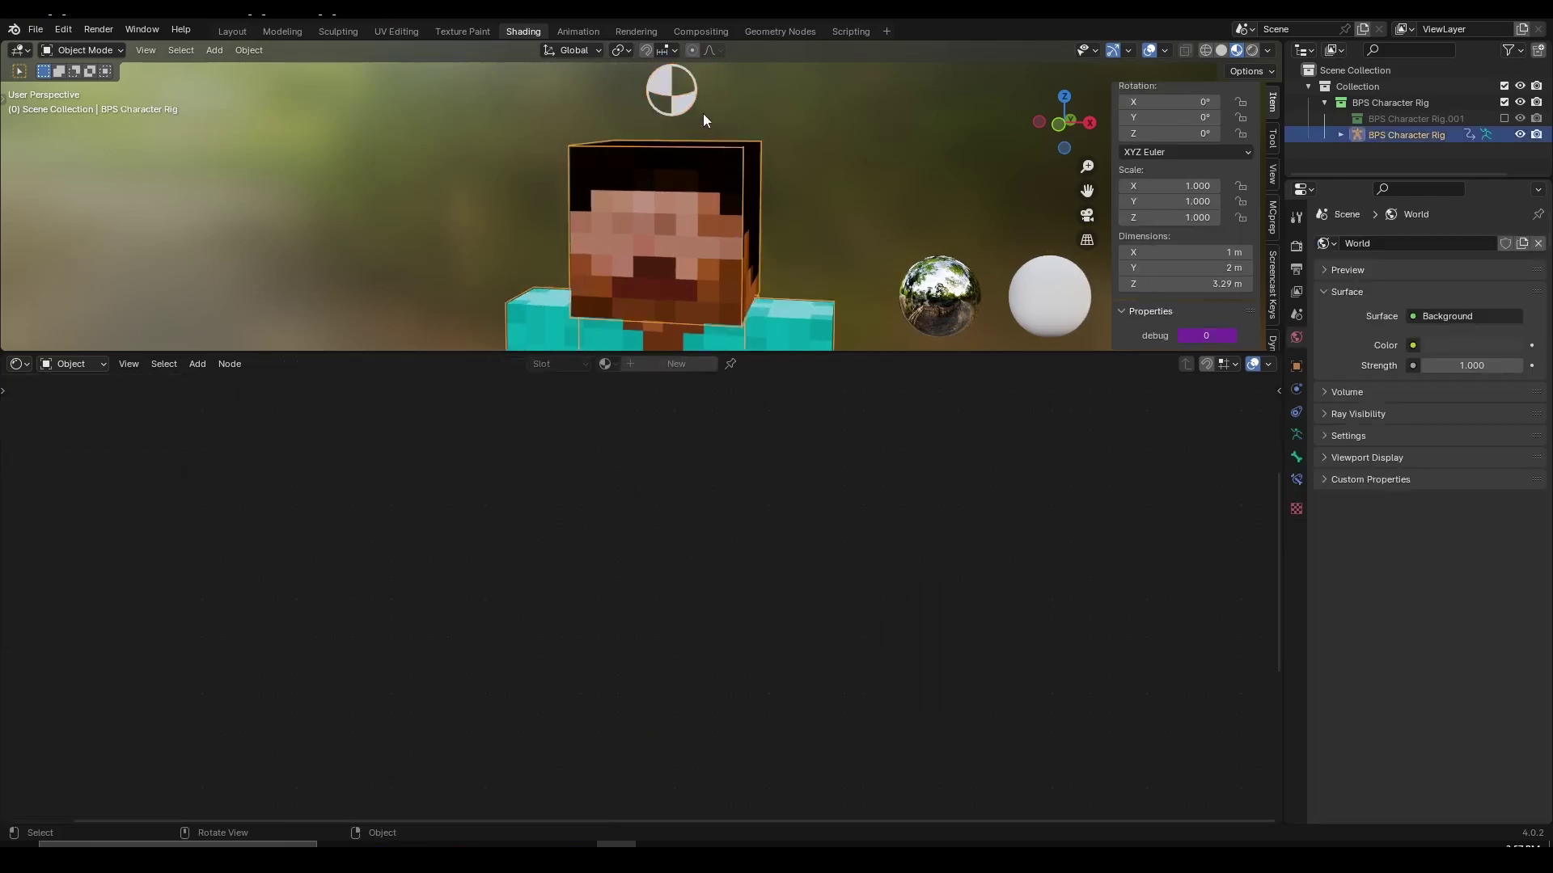
pyautogui.click(672, 84)
pyautogui.moveTo(742, 464); pyautogui.dragTo(602, 558, button='middle')
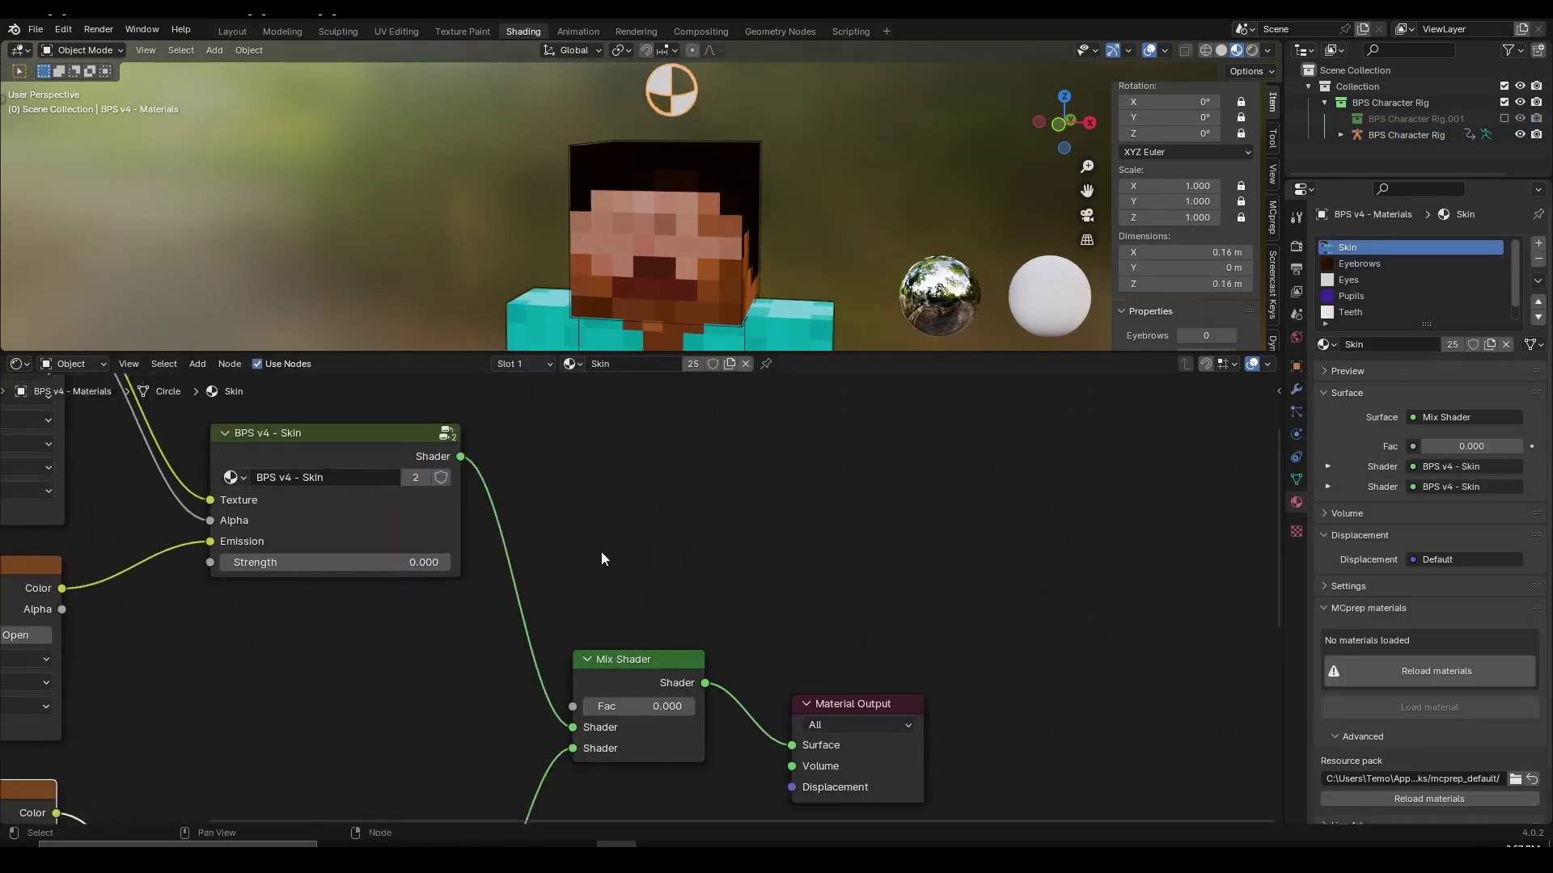
pyautogui.scroll(-3, 715, 147)
pyautogui.moveTo(792, 239); pyautogui.dragTo(813, 241, button='middle')
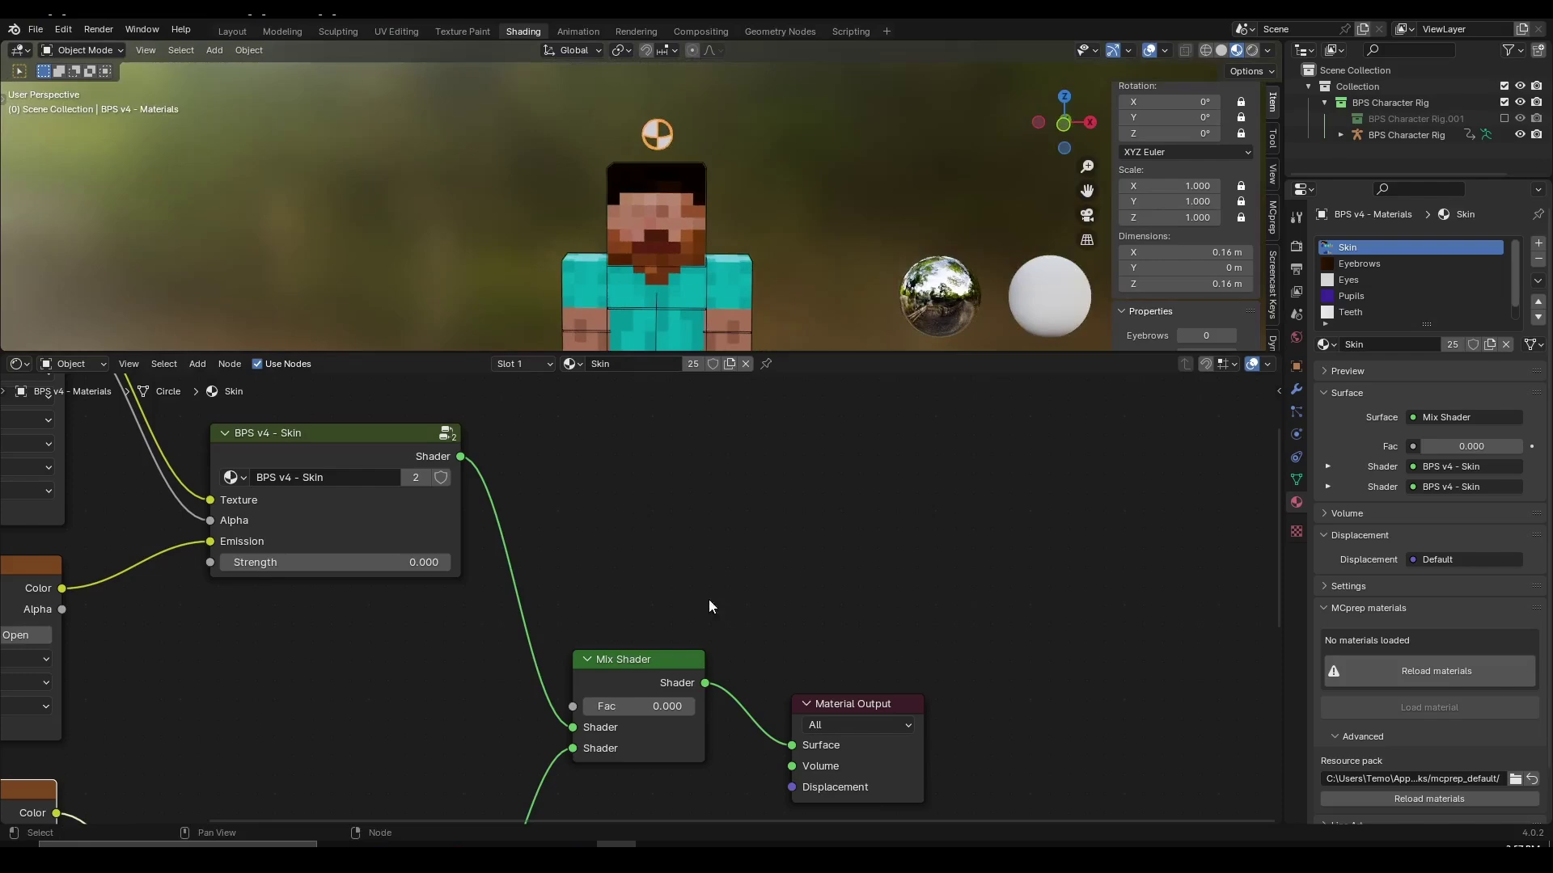
pyautogui.scroll(-3, 708, 613)
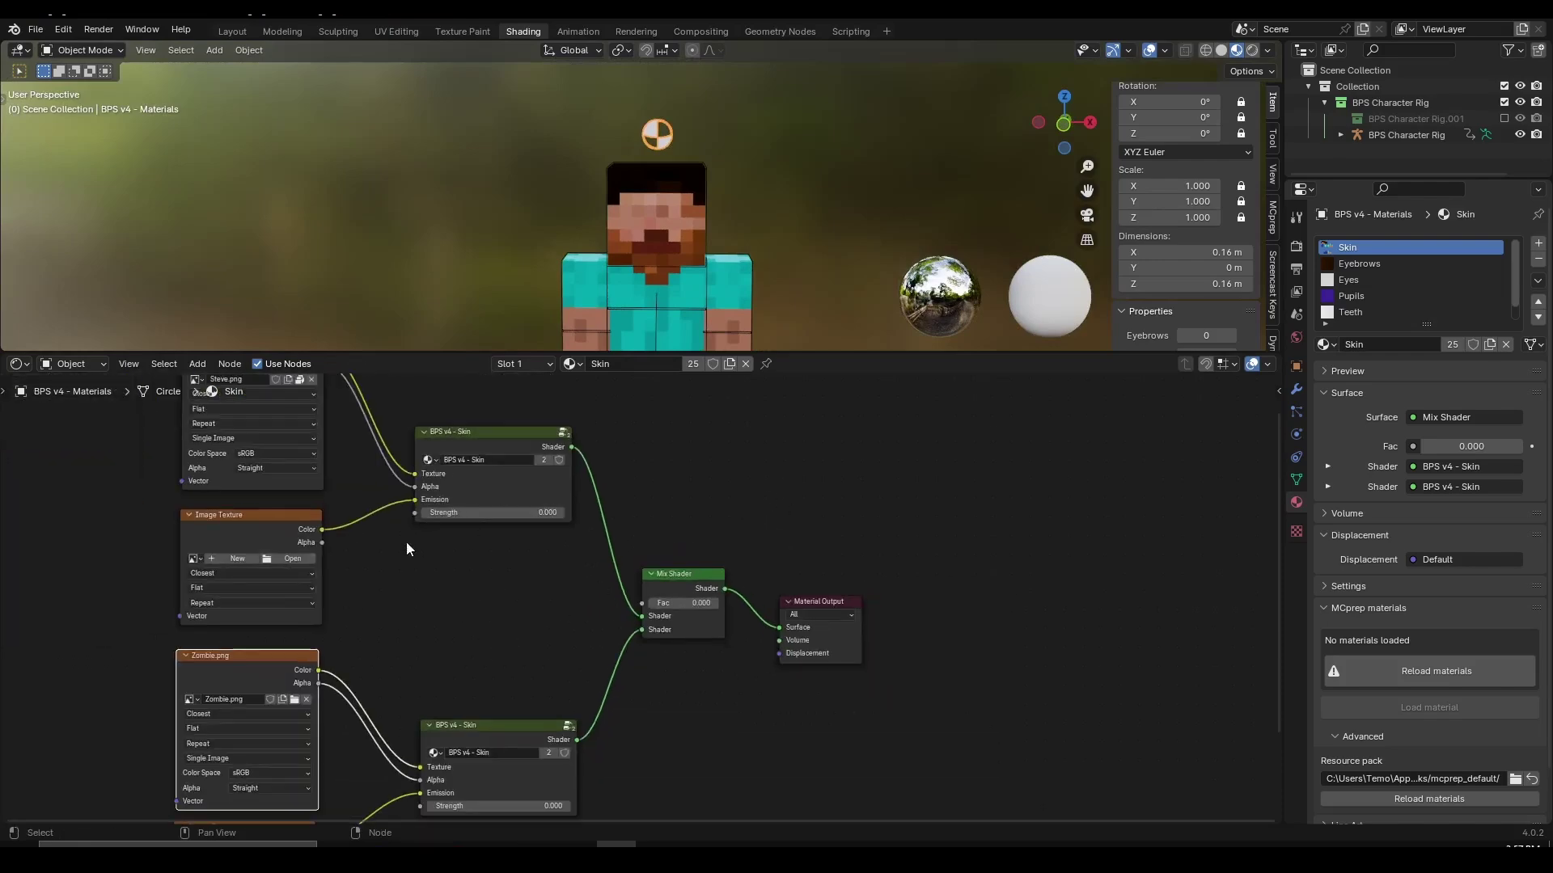
pyautogui.scroll(-2, 544, 537)
pyautogui.scroll(5, 680, 627)
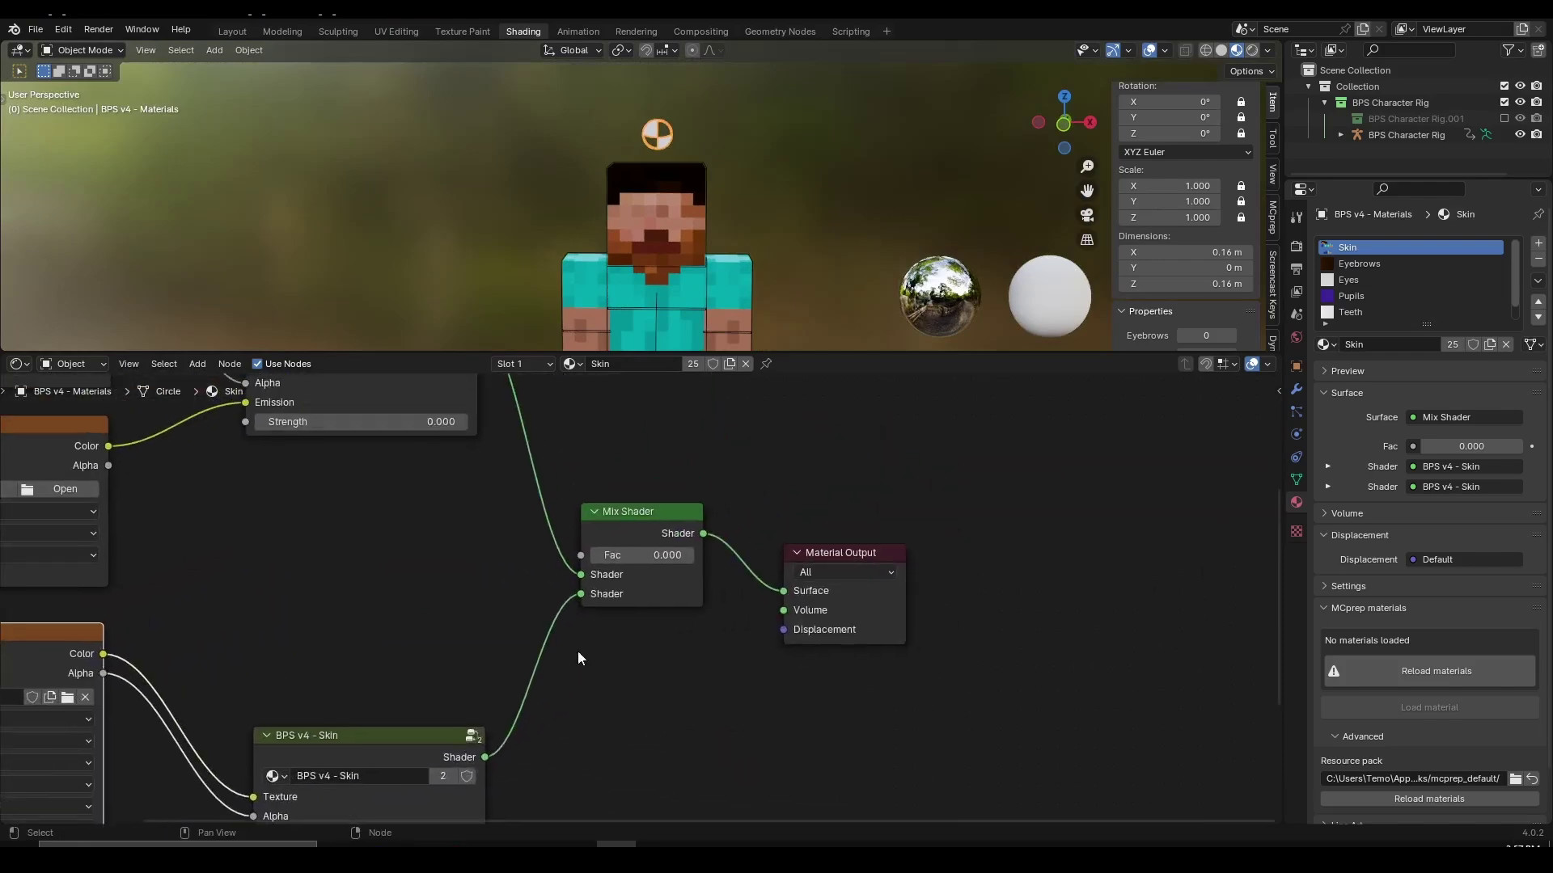
pyautogui.scroll(2, 622, 582)
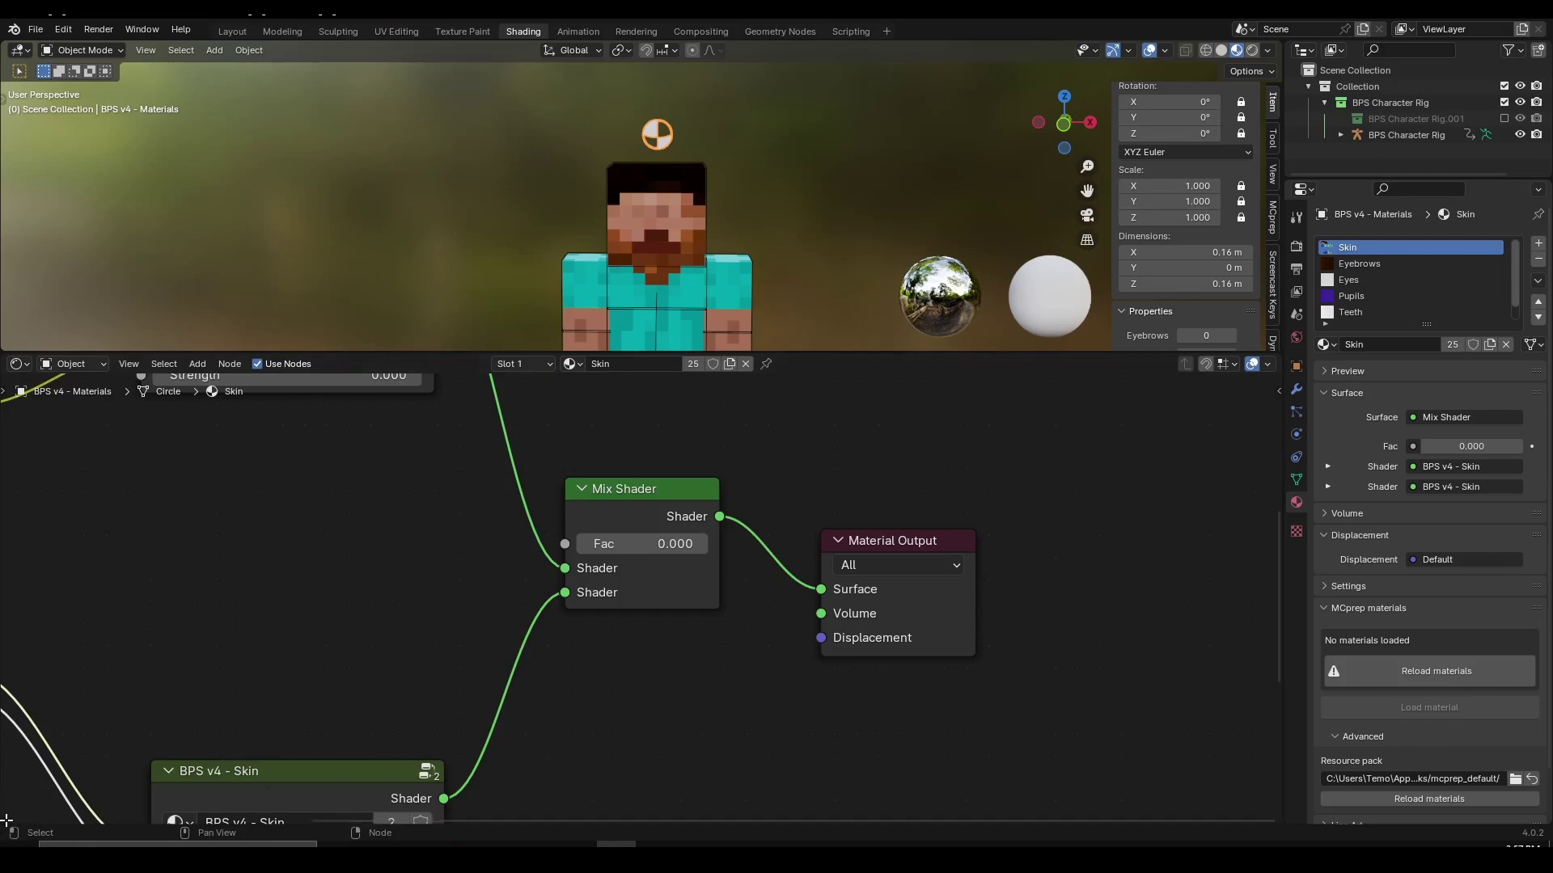
# Step: Split the Shader Editor horizontally and turn its lower part into a Timeline
pyautogui.moveTo(7, 820); pyautogui.dragTo(54, 633)
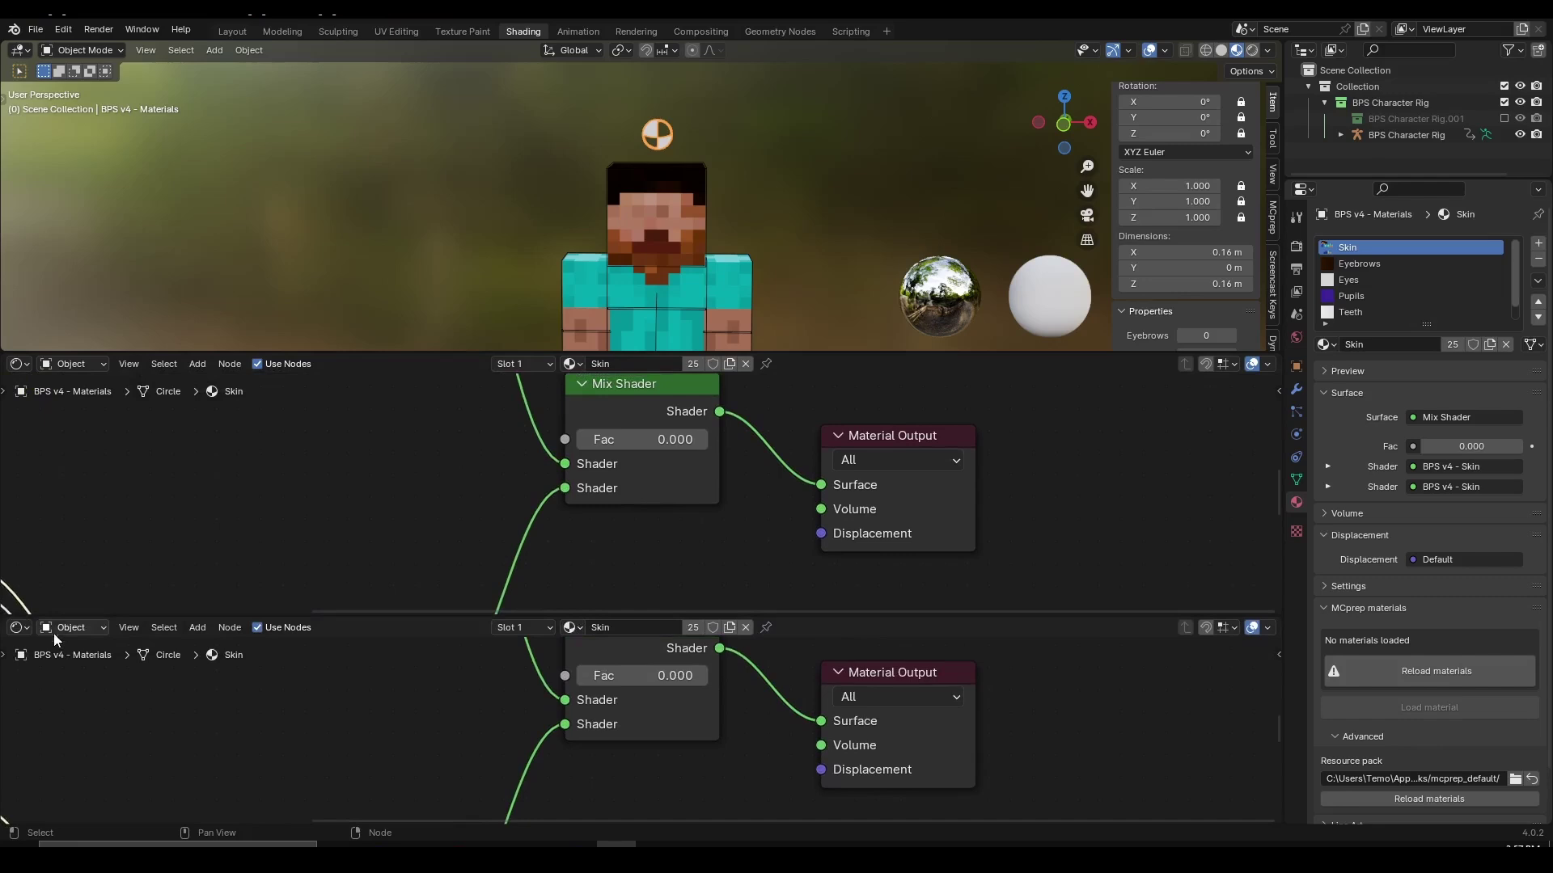
pyautogui.click(19, 628)
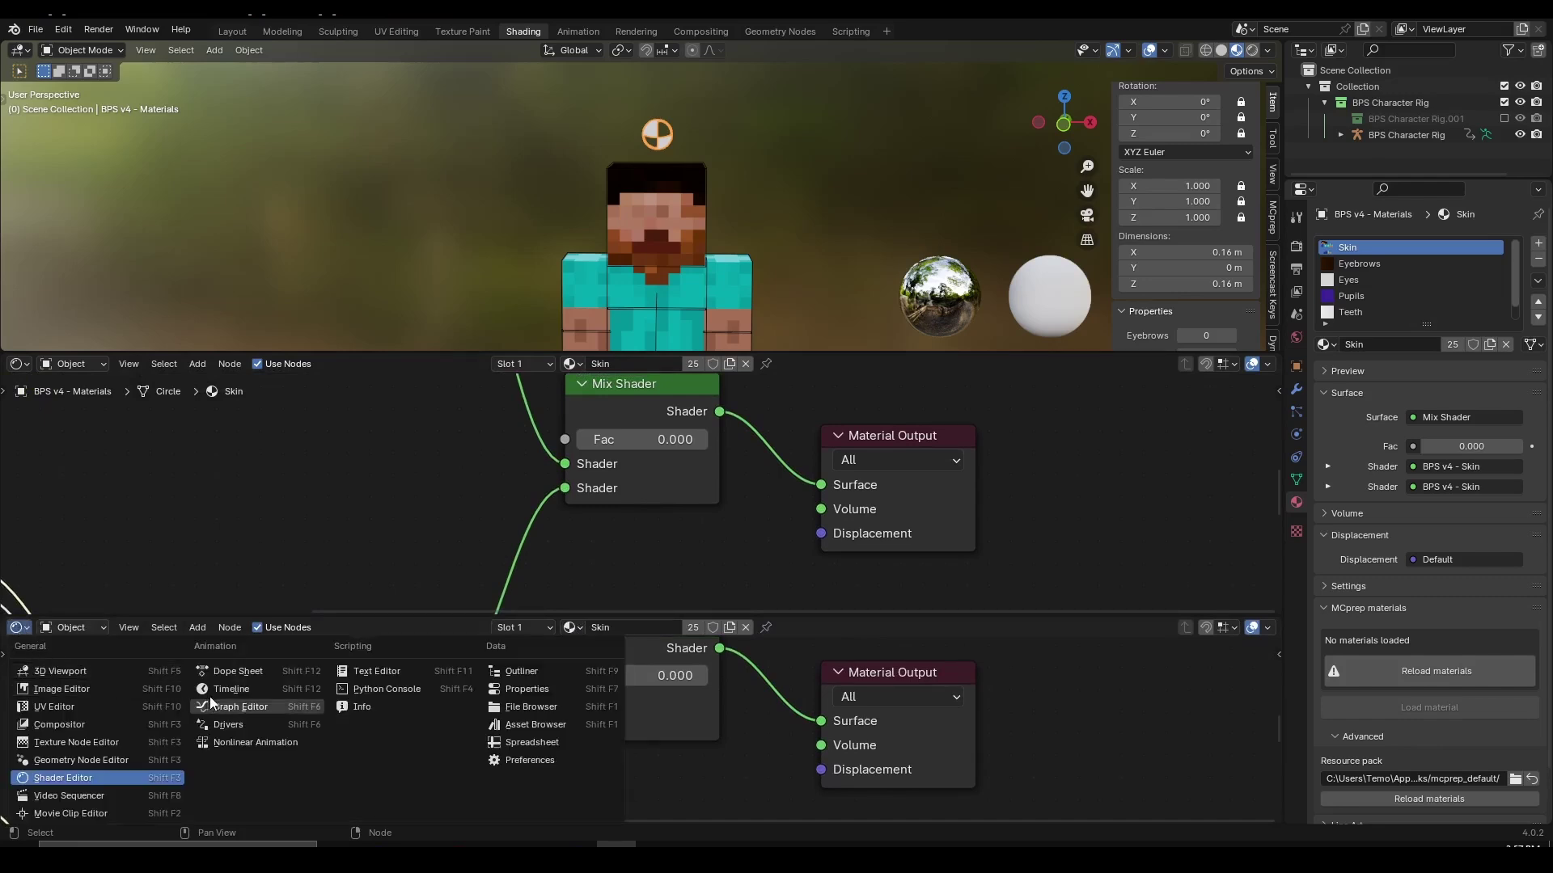
pyautogui.click(21, 629)
pyautogui.click(21, 629)
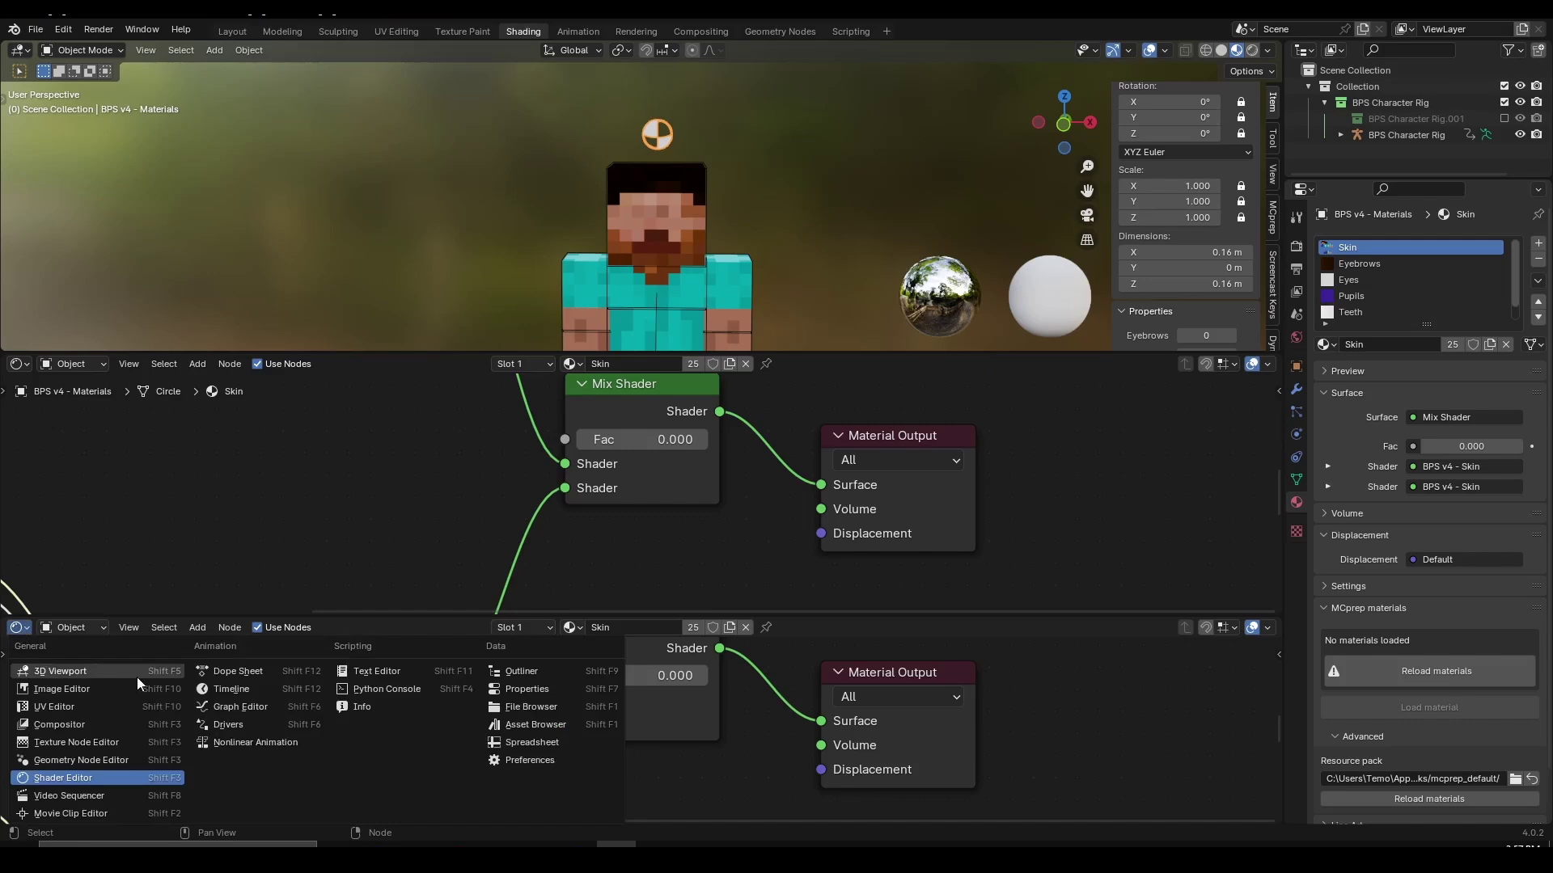
pyautogui.click(257, 686)
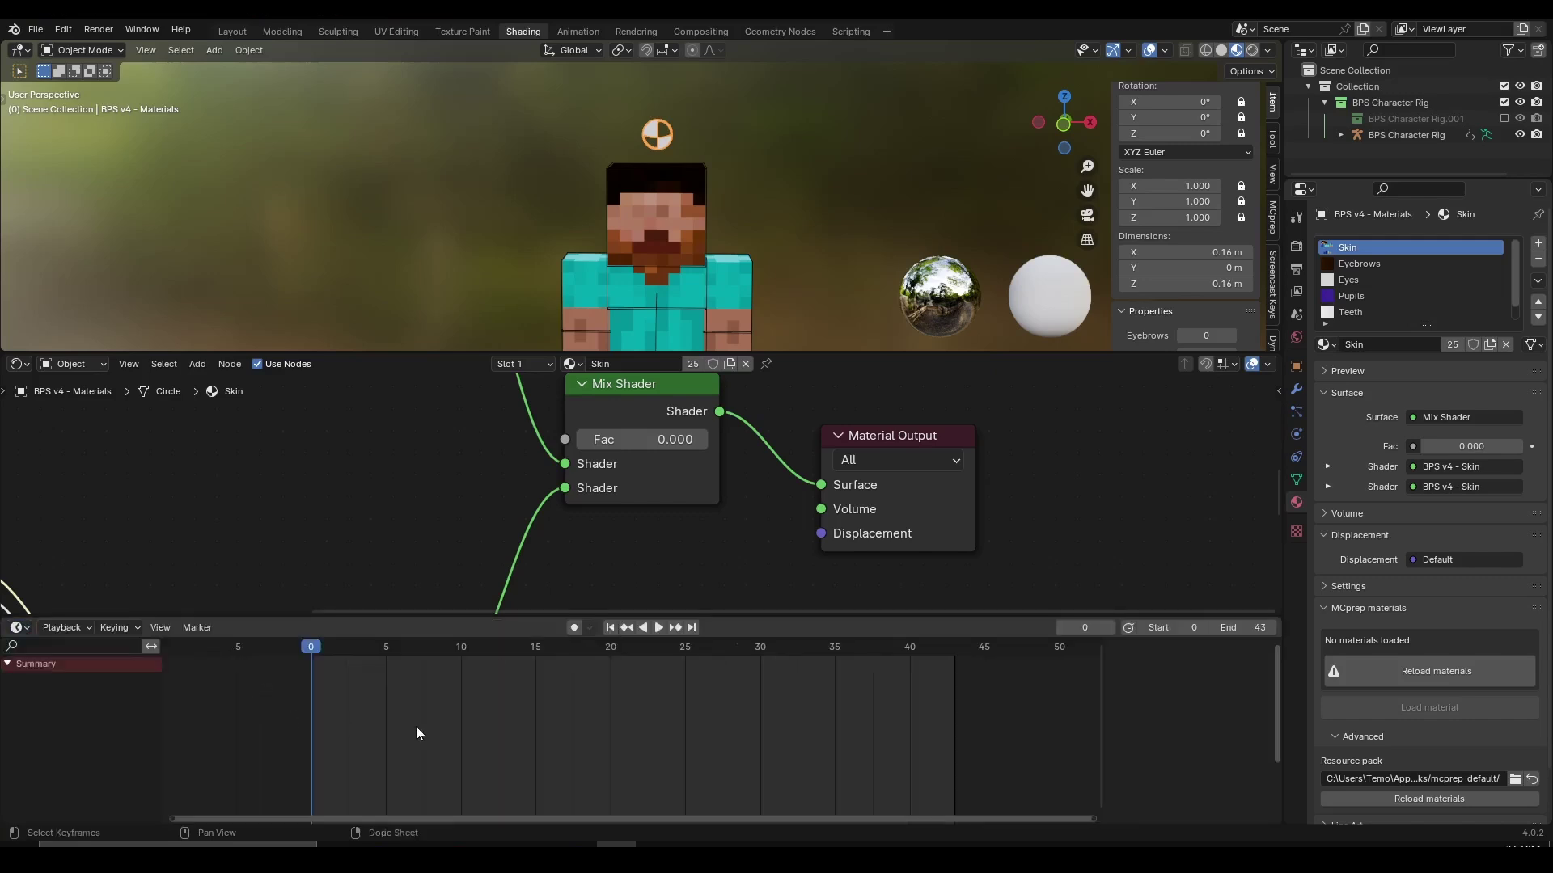
# Step: Enable automatic keyframing and choose Location & Rotation as the active keying set
pyautogui.click(575, 629)
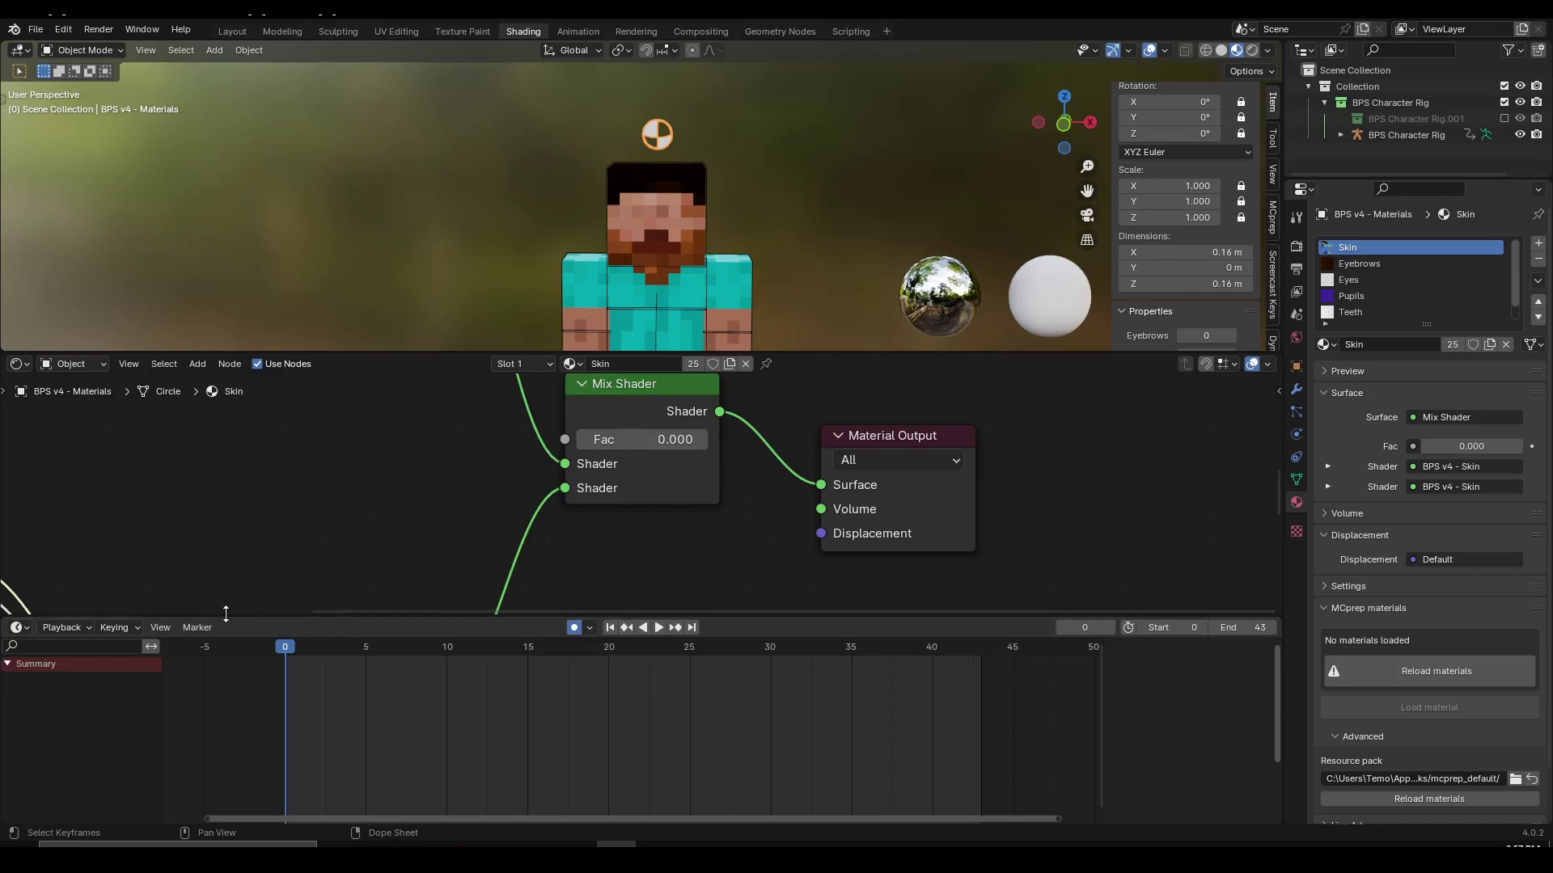
pyautogui.click(133, 631)
pyautogui.click(113, 539)
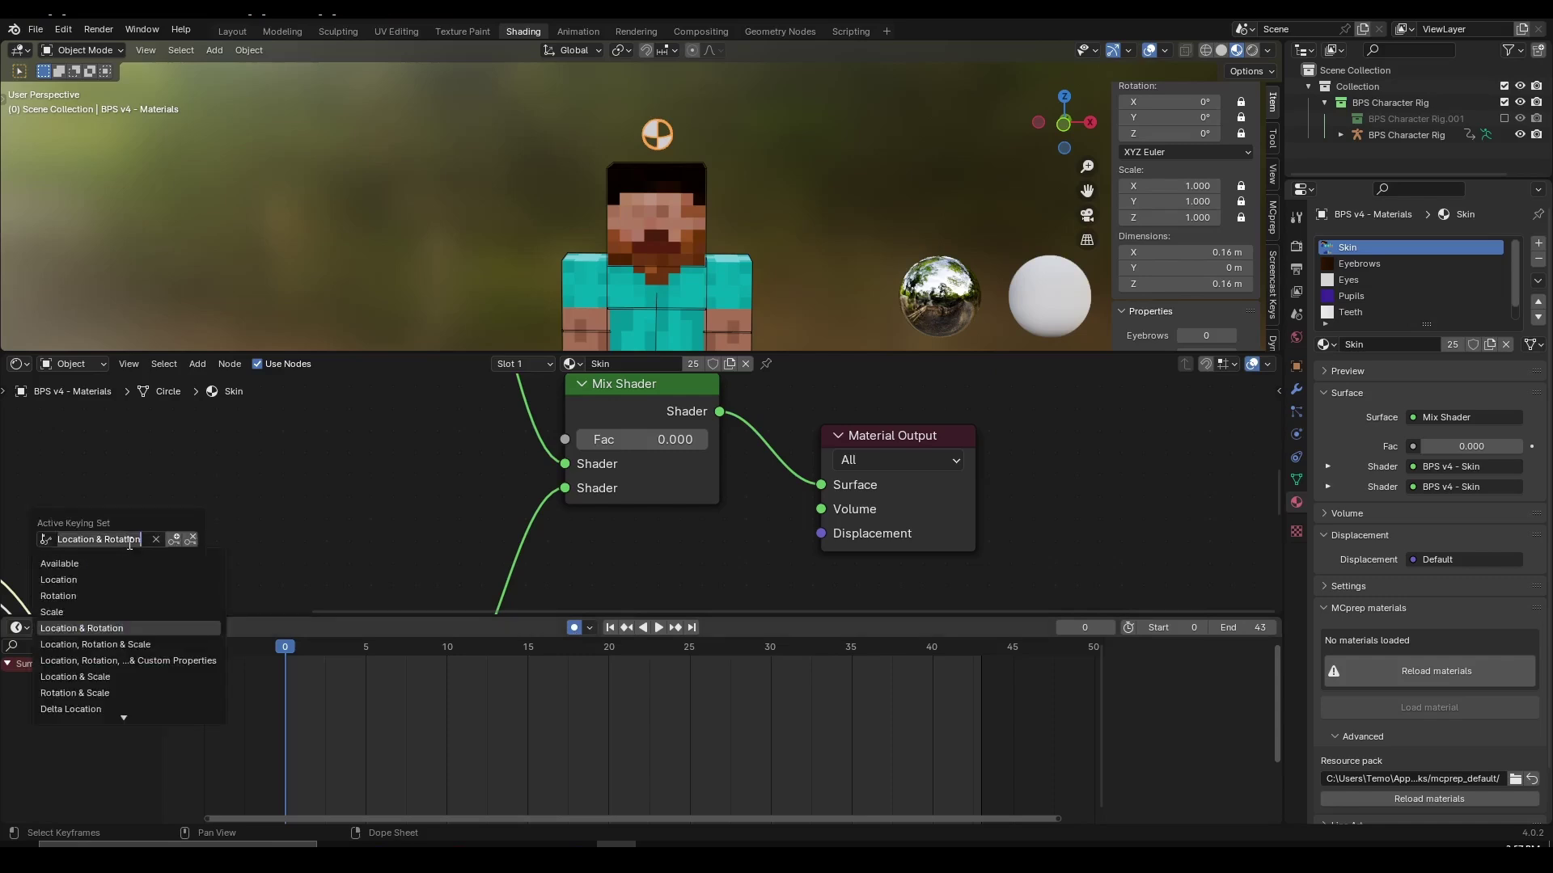
pyautogui.click(136, 628)
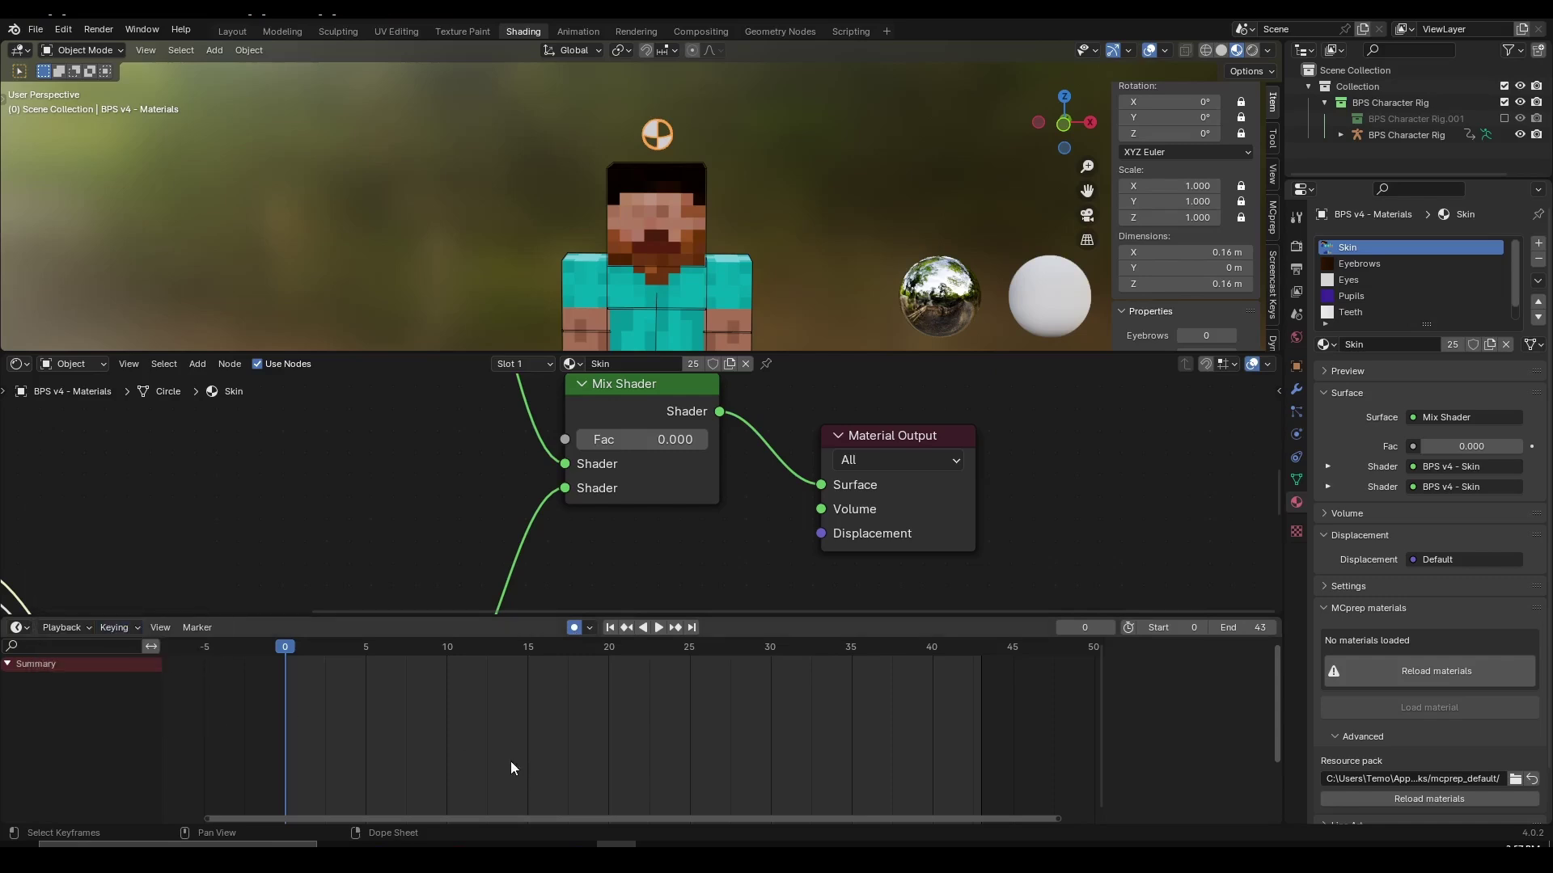
# Step: Insert a keyframe for the Mix Shader's Fac of 0.000 at frame 0
pyautogui.moveTo(325, 650); pyautogui.dragTo(289, 651)
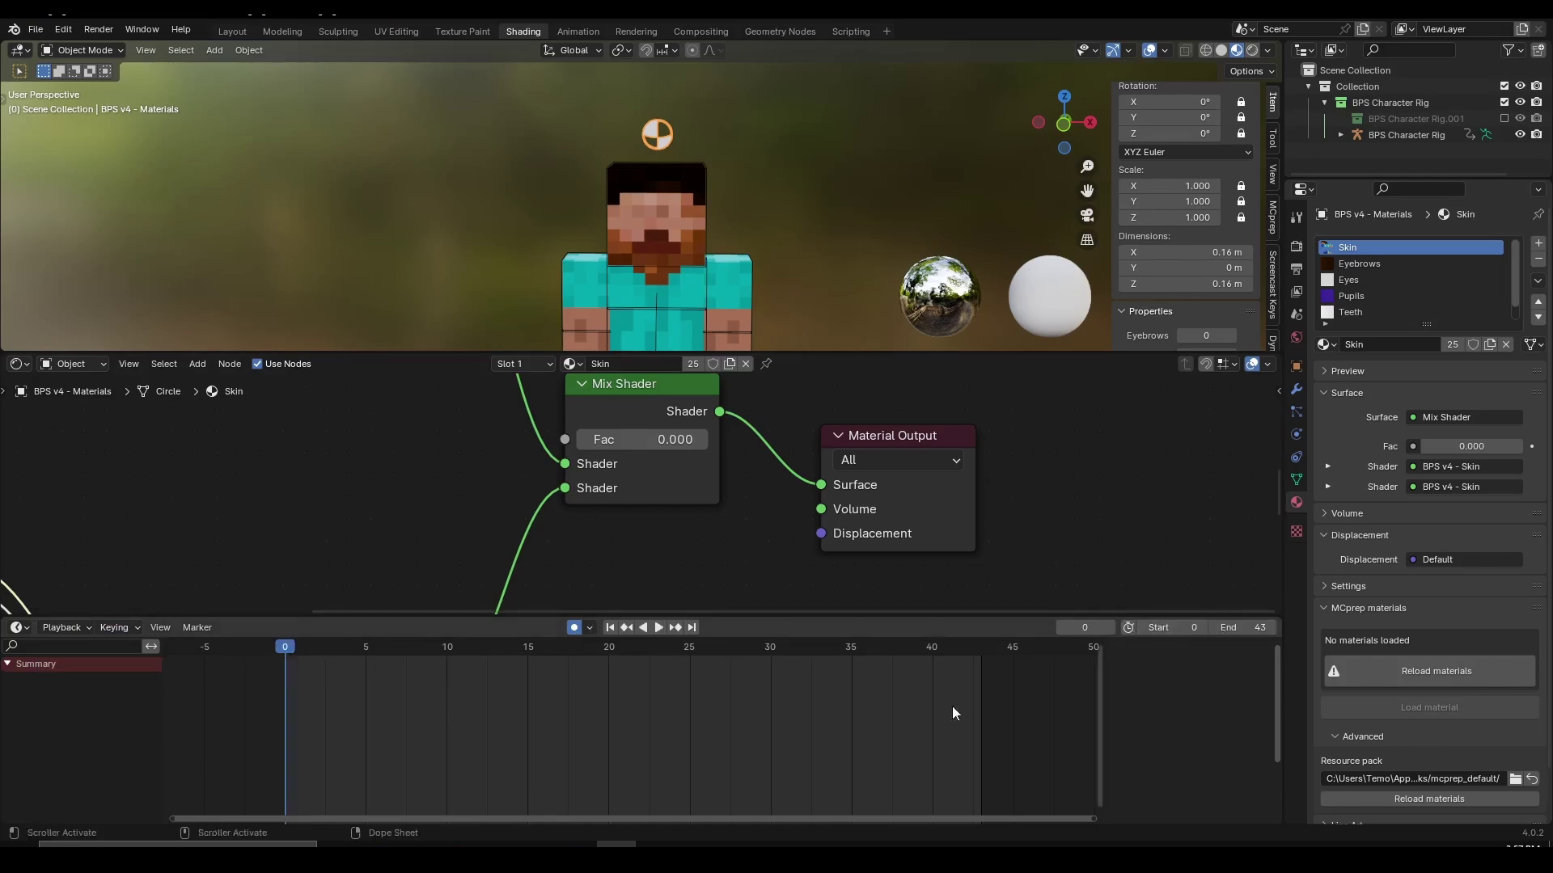
pyautogui.moveTo(376, 704); pyautogui.dragTo(452, 675, button='middle')
pyautogui.moveTo(611, 533); pyautogui.dragTo(631, 568, button='middle')
pyautogui.scroll(-7, 637, 513)
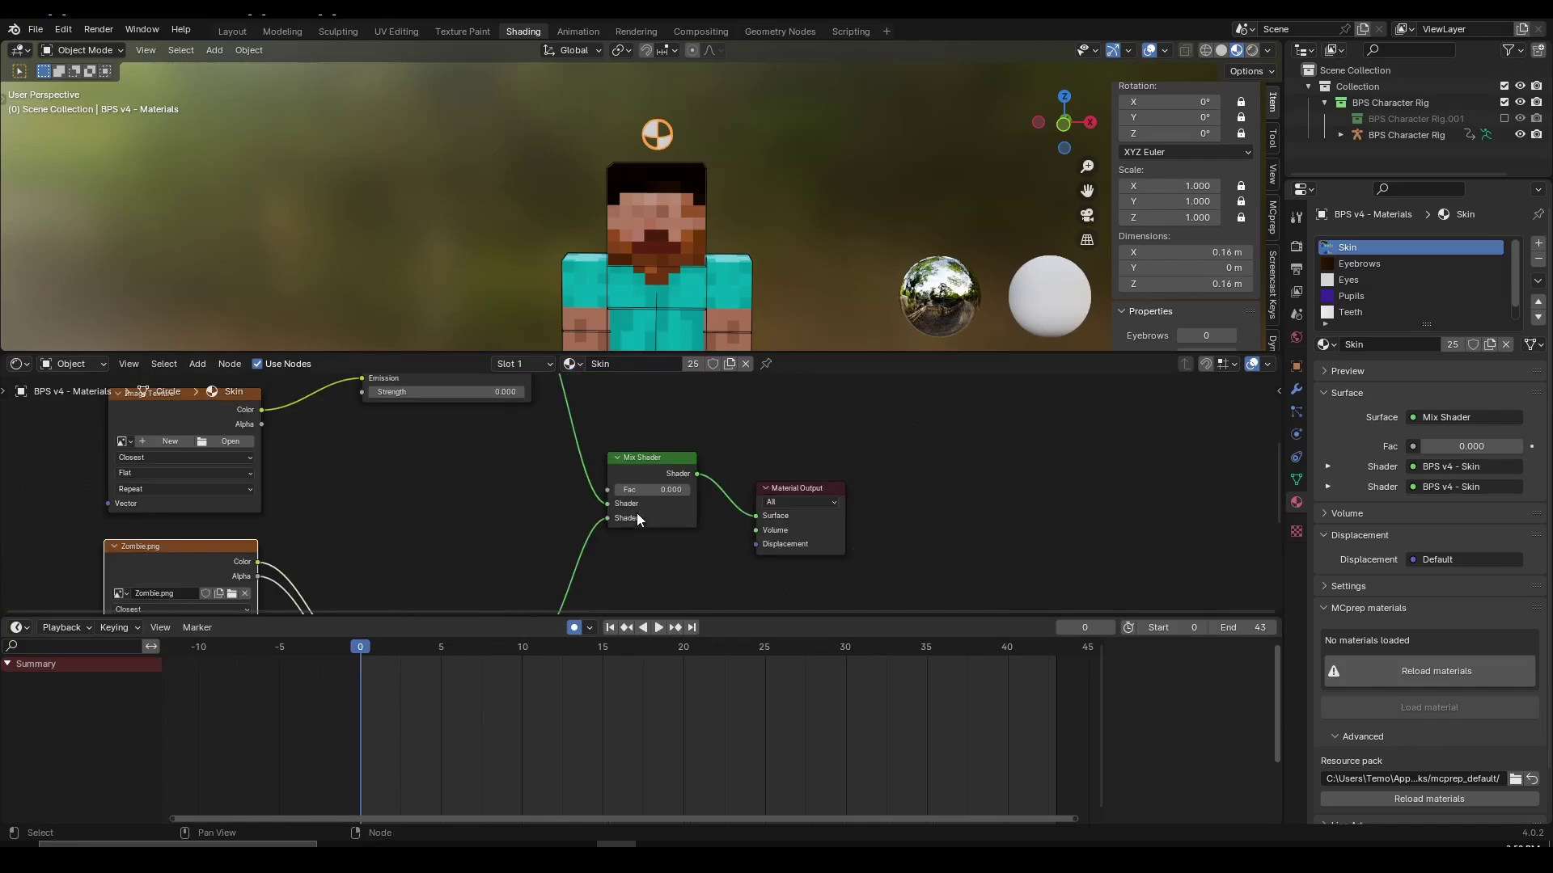
pyautogui.scroll(-2, 637, 511)
pyautogui.scroll(3, 623, 518)
pyautogui.moveTo(636, 473); pyautogui.dragTo(628, 474)
pyautogui.scroll(5, 655, 509)
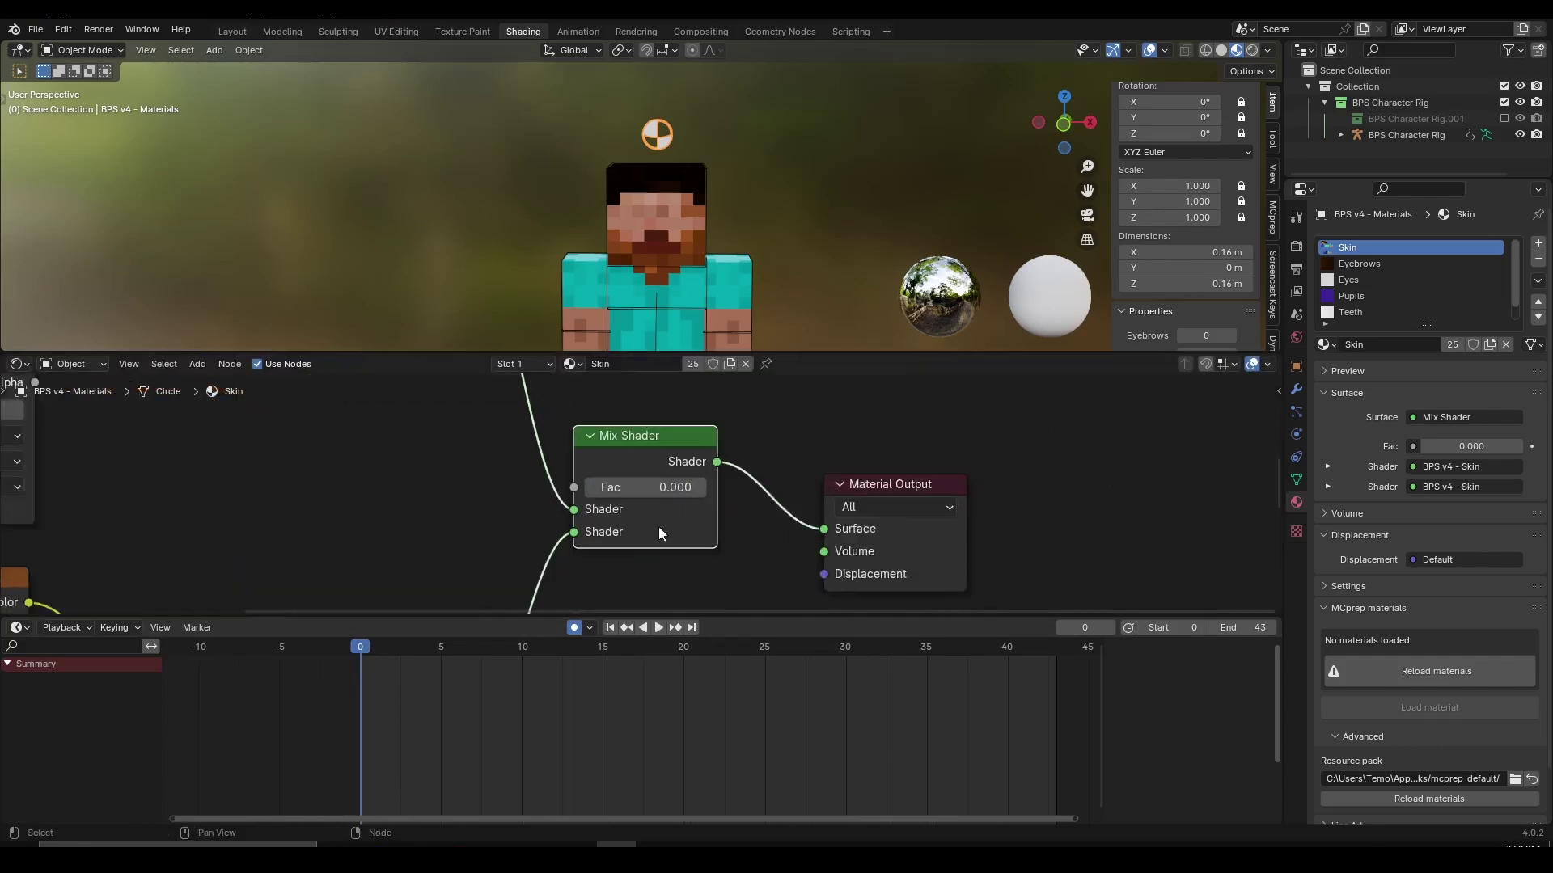
pyautogui.scroll(1, 643, 491)
pyautogui.rightClick(641, 492)
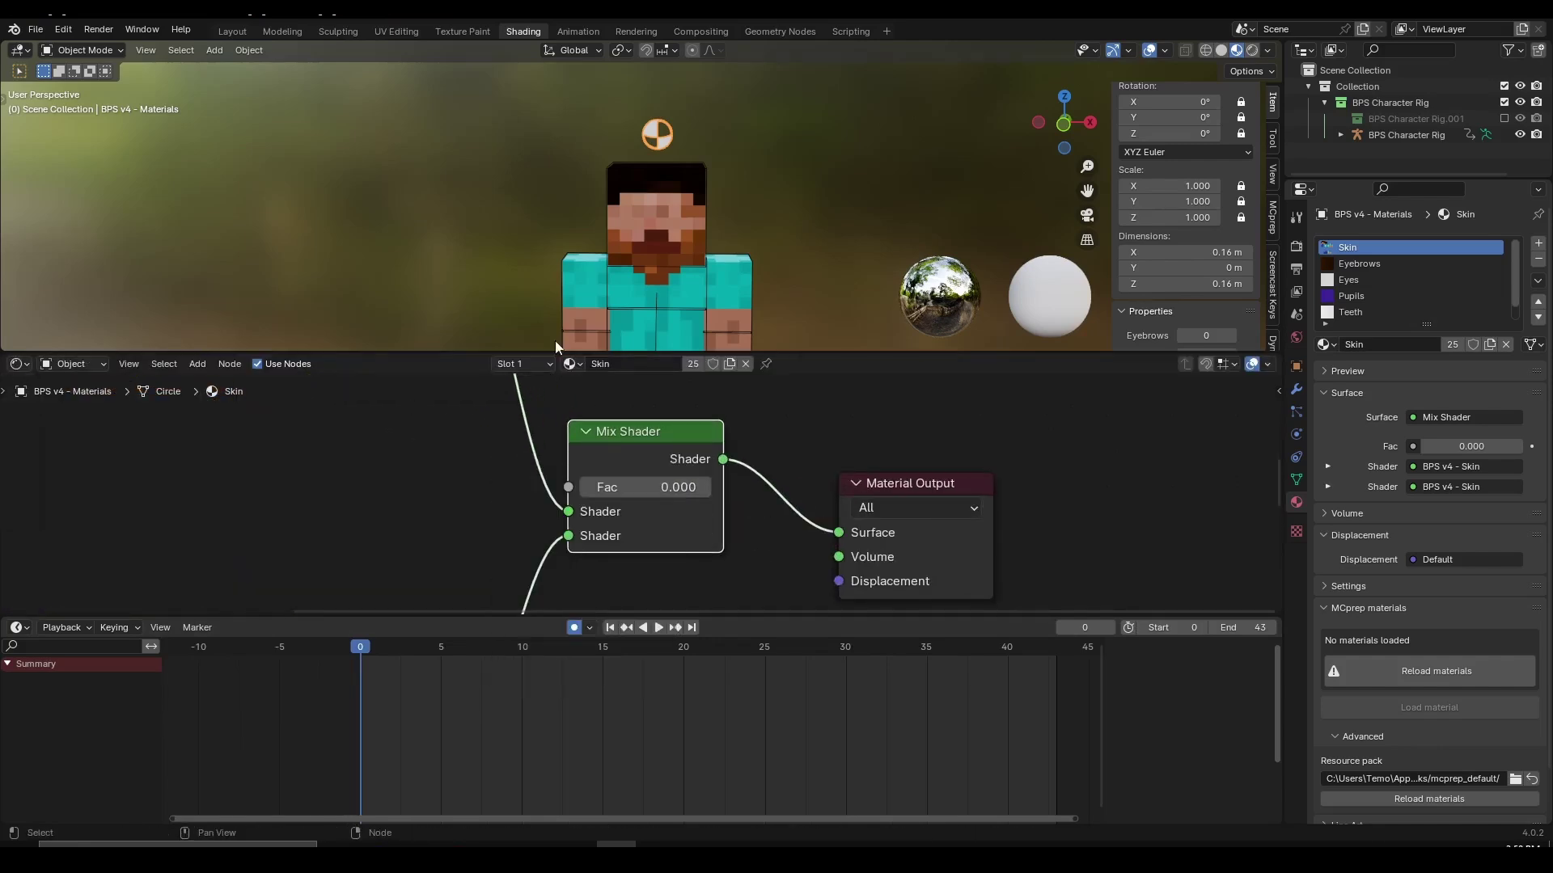
pyautogui.rightClick(685, 485)
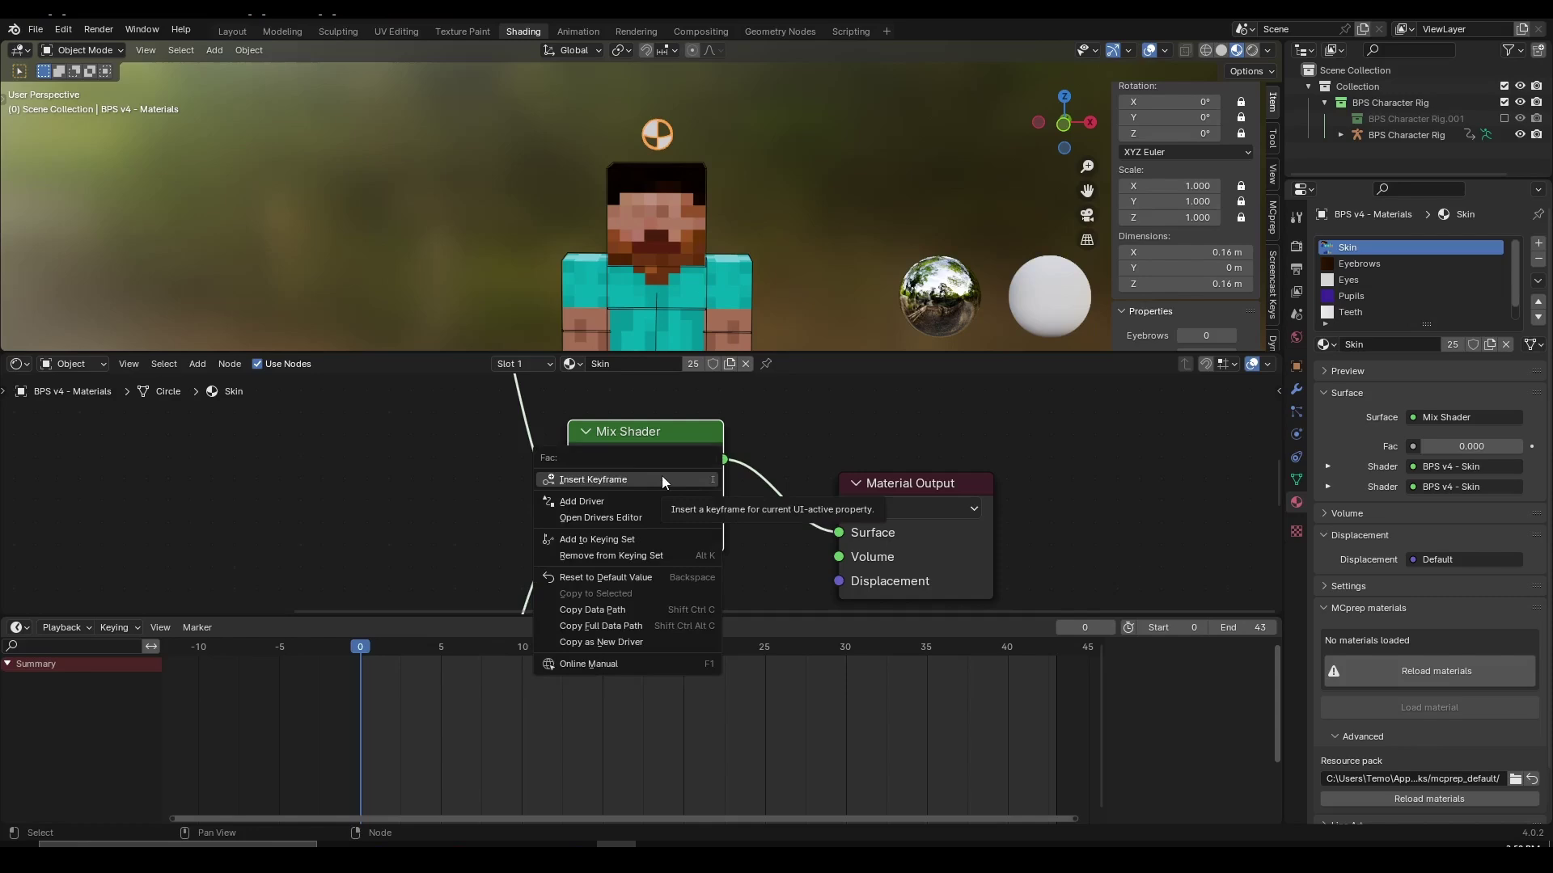
pyautogui.click(662, 480)
pyautogui.hotkey('alt', 'i')
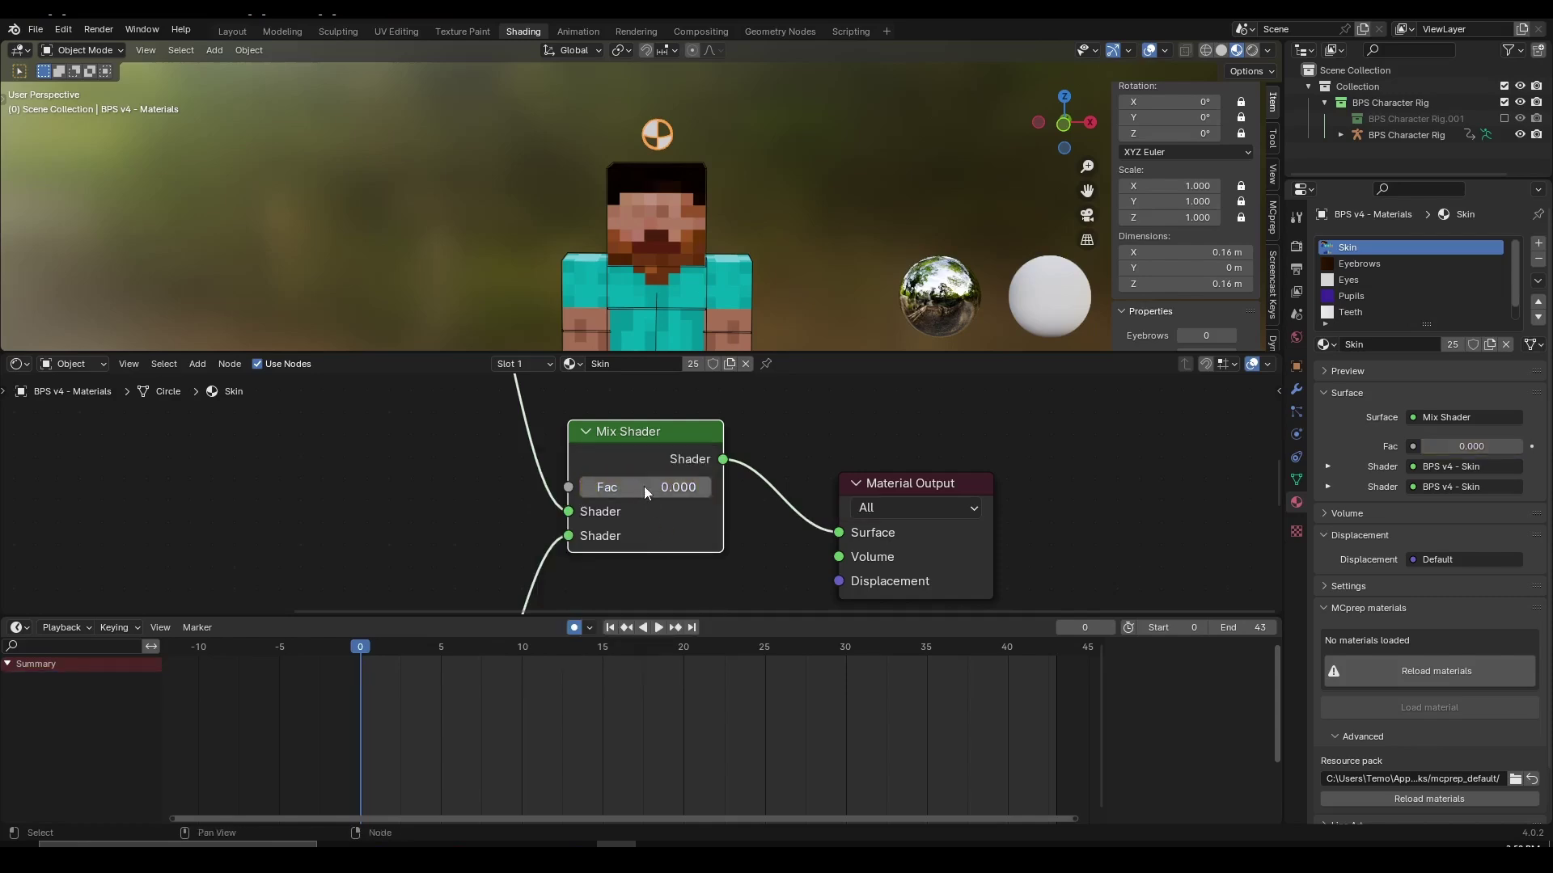
pyautogui.press('i')
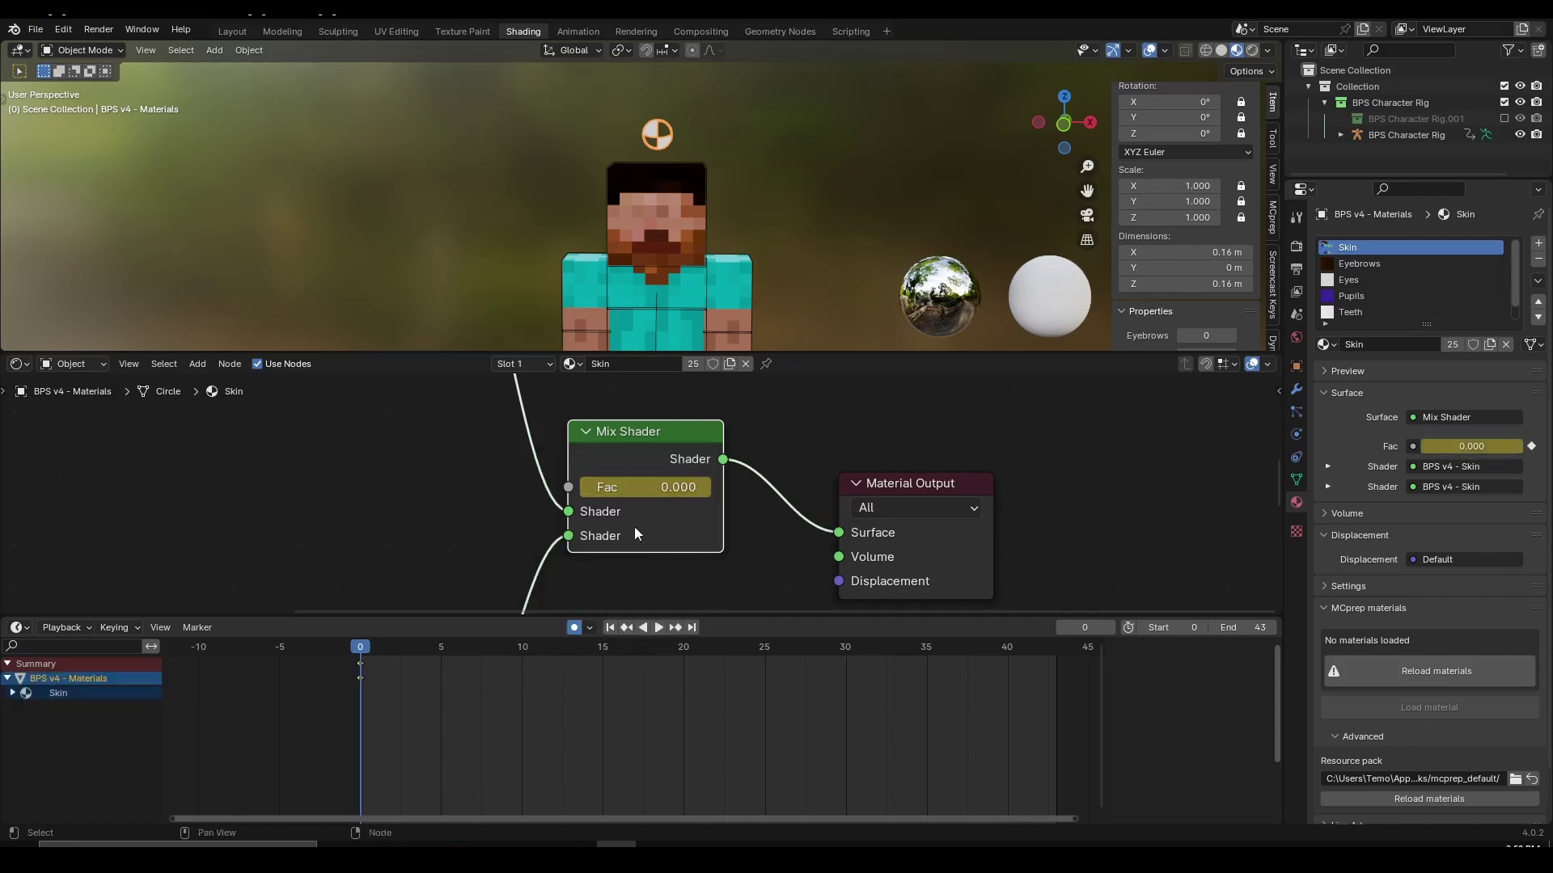
# Step: Set the current frame to 10 on the timeline
pyautogui.moveTo(441, 708); pyautogui.dragTo(620, 715, button='middle')
pyautogui.scroll(5, 608, 712)
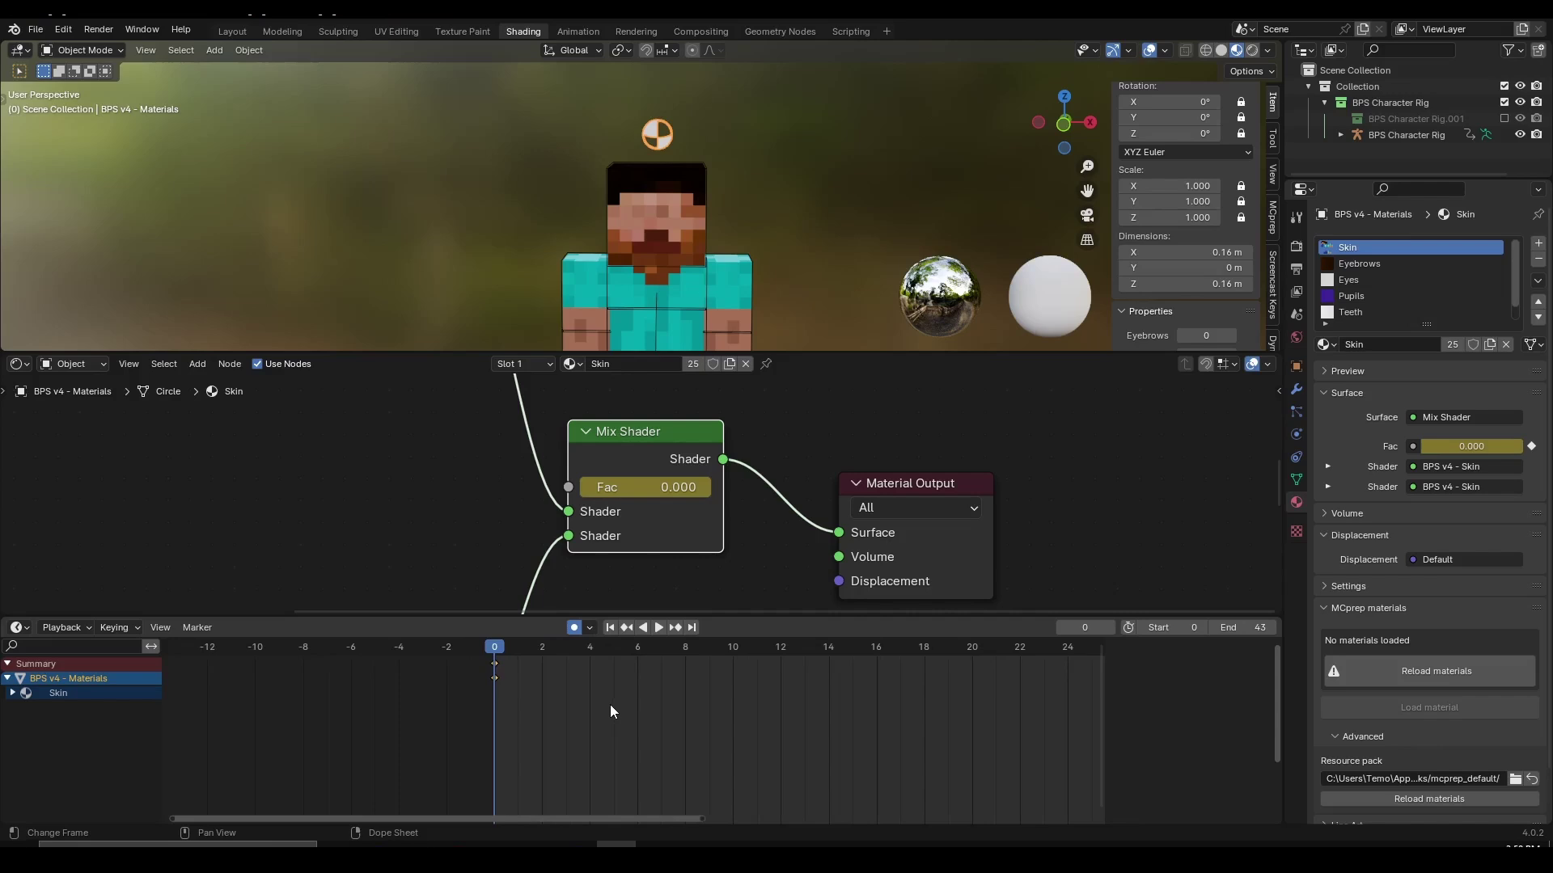
pyautogui.scroll(1, 594, 702)
pyautogui.scroll(1, 759, 648)
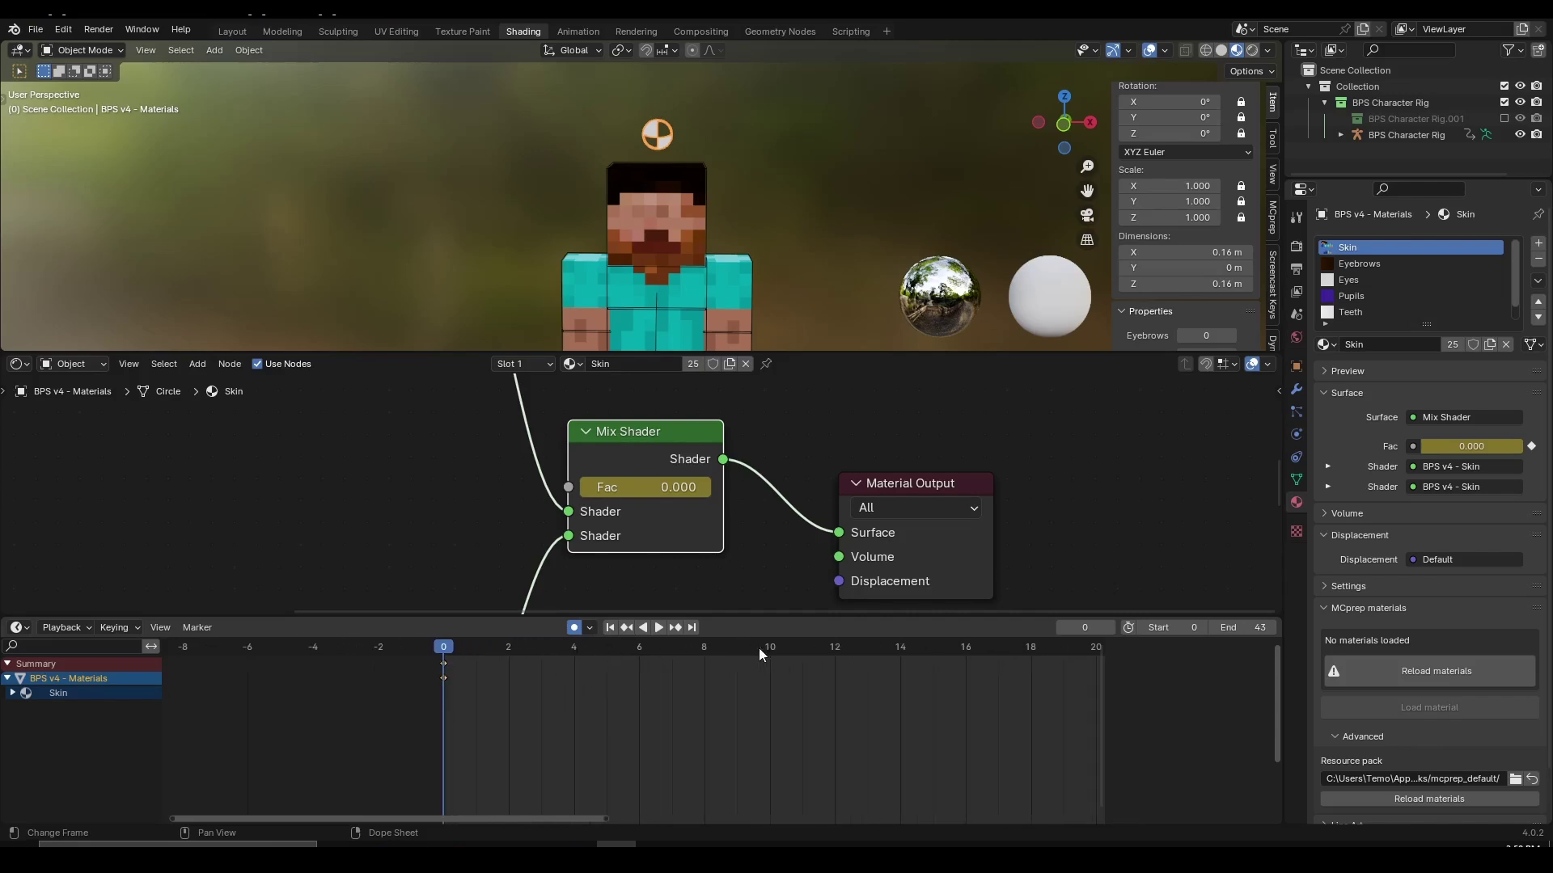
pyautogui.click(759, 648)
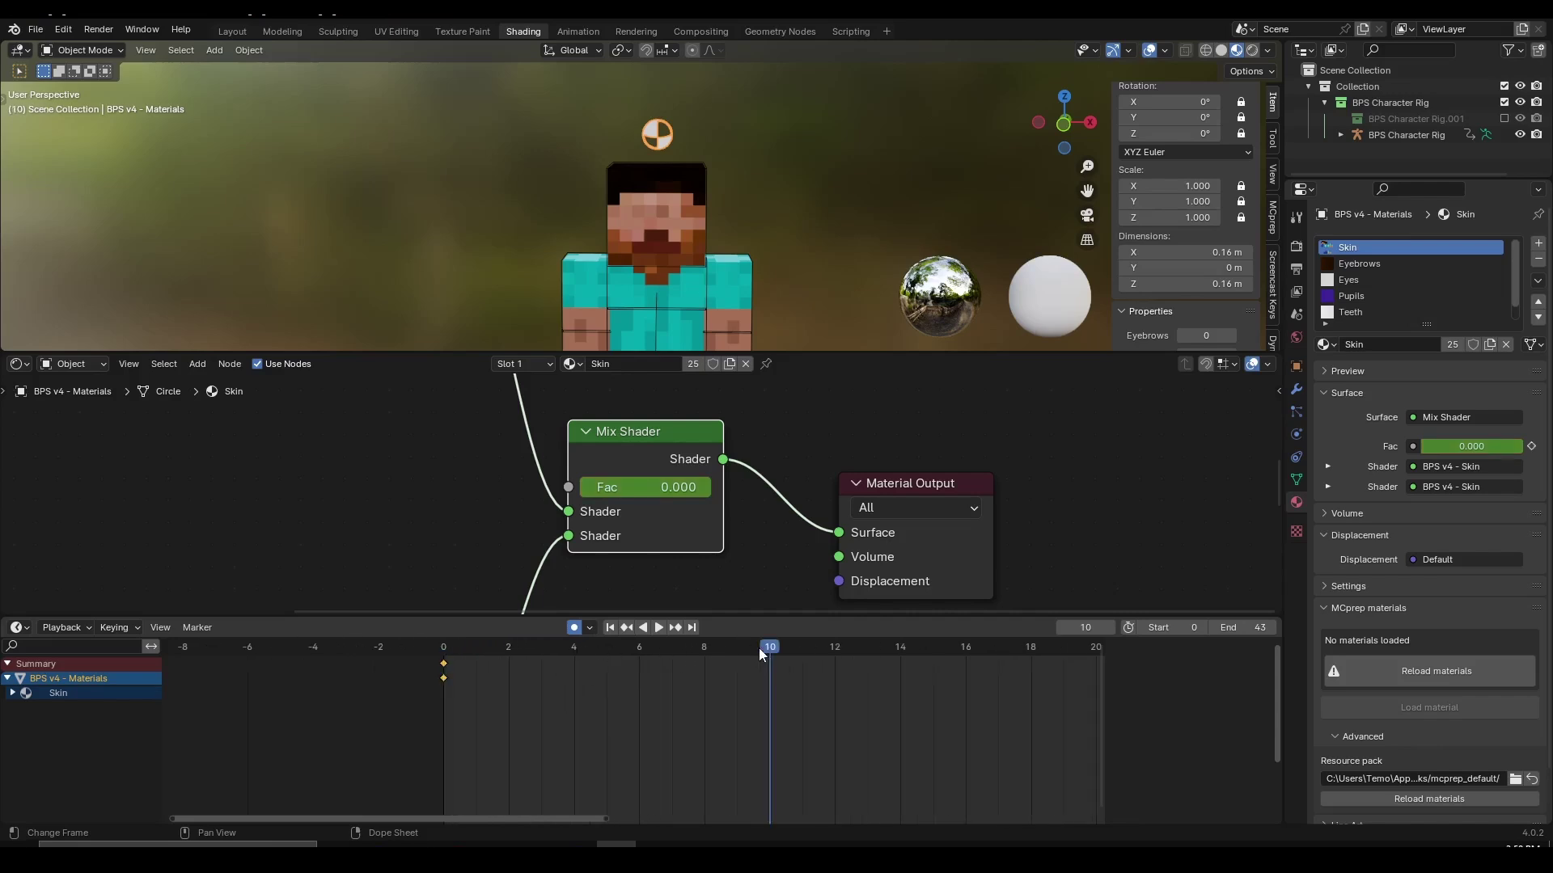
pyautogui.click(639, 491)
pyautogui.write('1')
pyautogui.press('Return')
pyautogui.hotkey('ctrl', 'z')
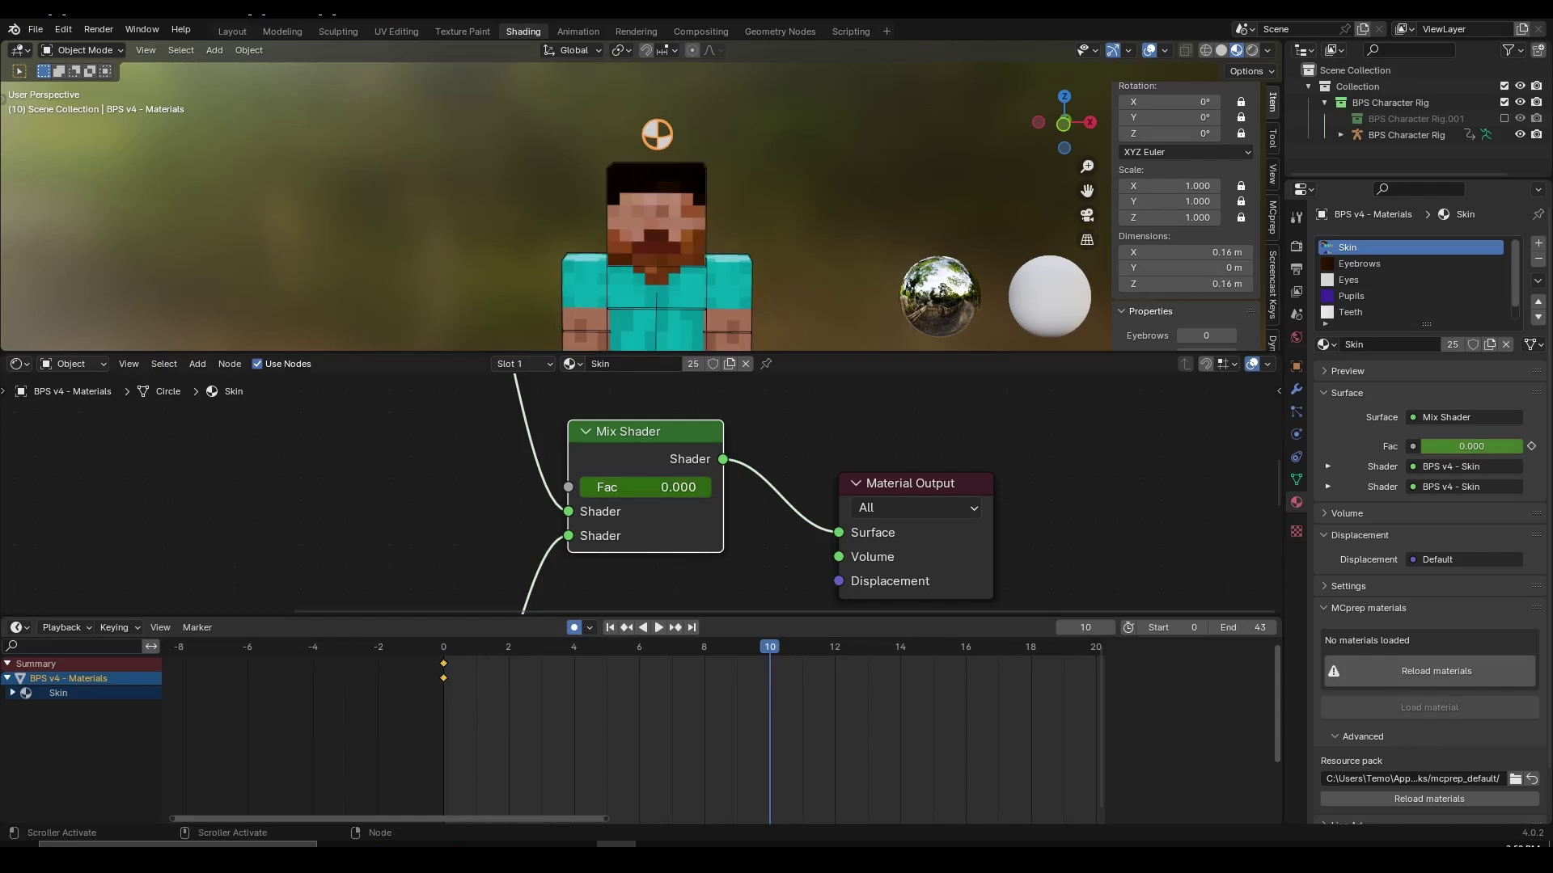
# Step: Keyframe the Mix Shader's Fac at frame 10 and set its value to 1
pyautogui.press('i')
pyautogui.click(666, 493)
pyautogui.write('1')
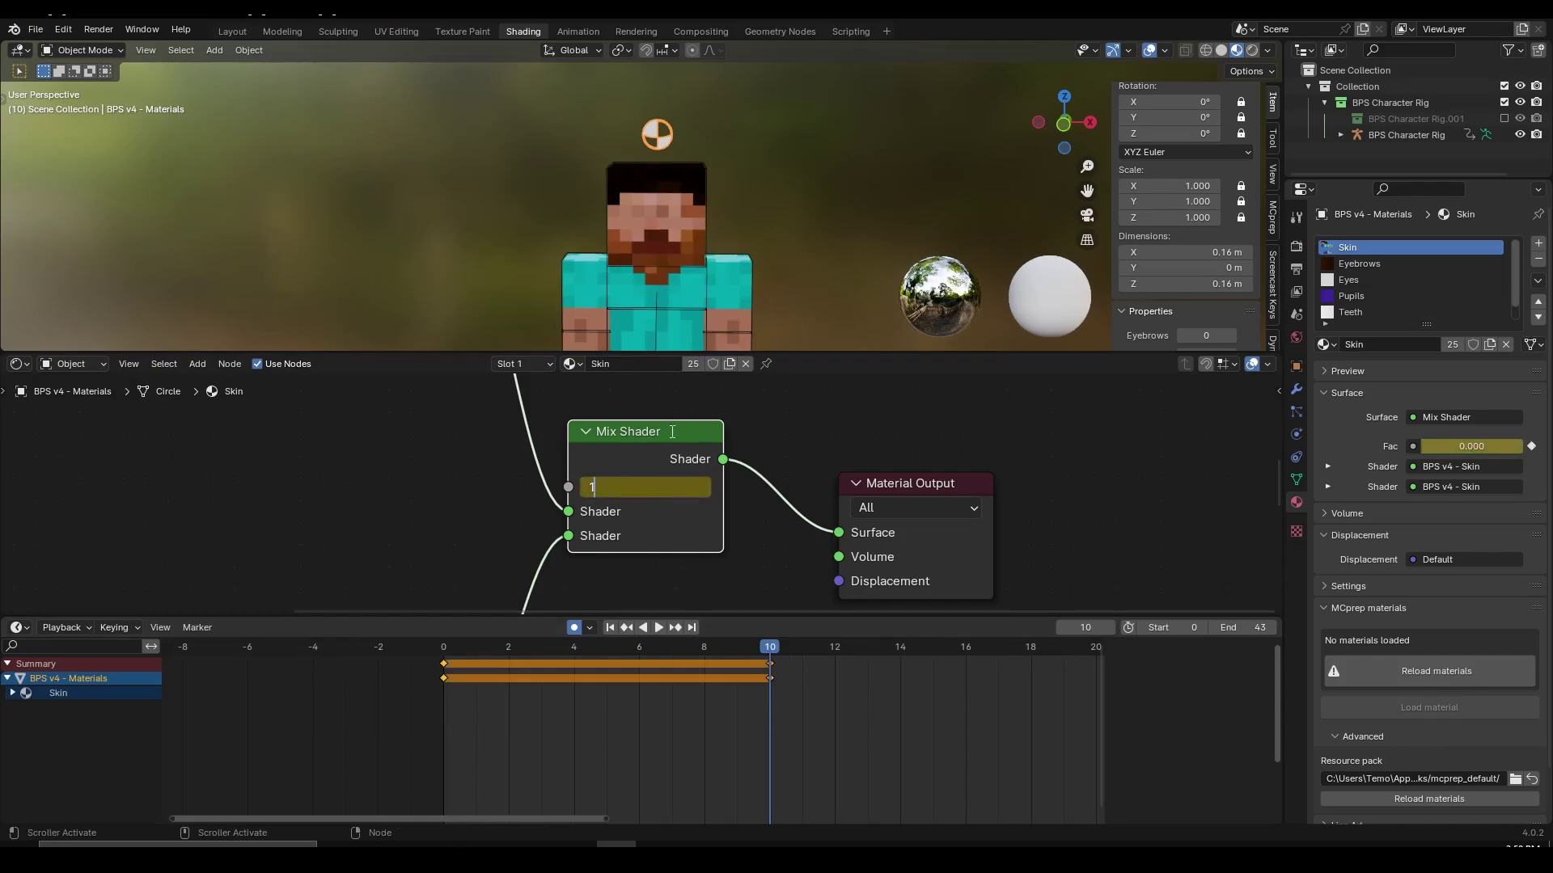
pyautogui.press('Return')
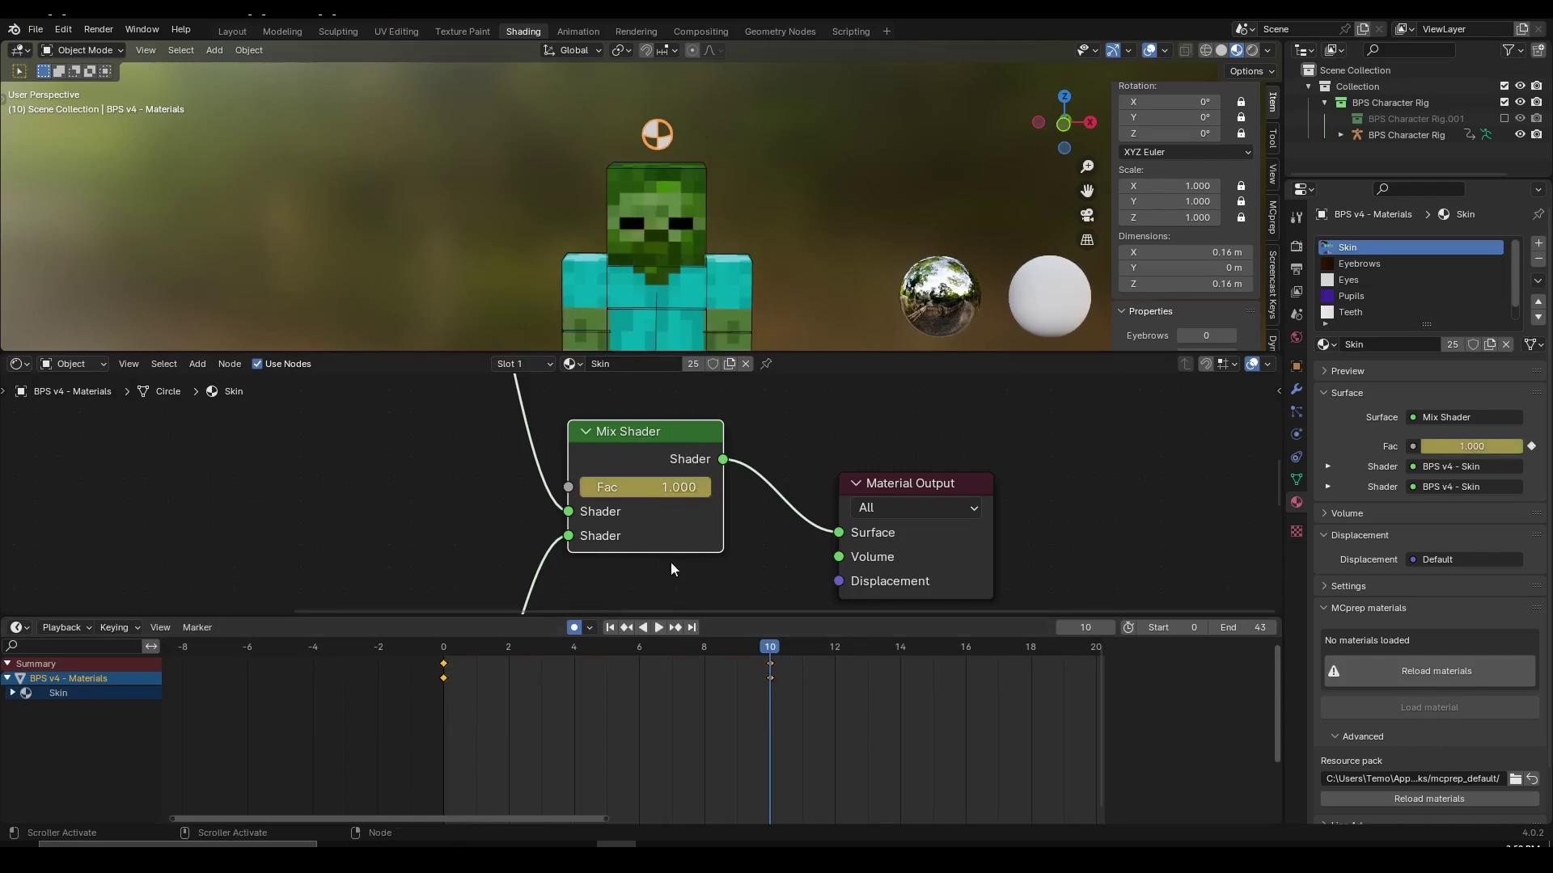
# Step: Play back the skin transformation from frame 0 several times, viewing the character from the front and from an angle
pyautogui.click(471, 648)
pyautogui.press('space')
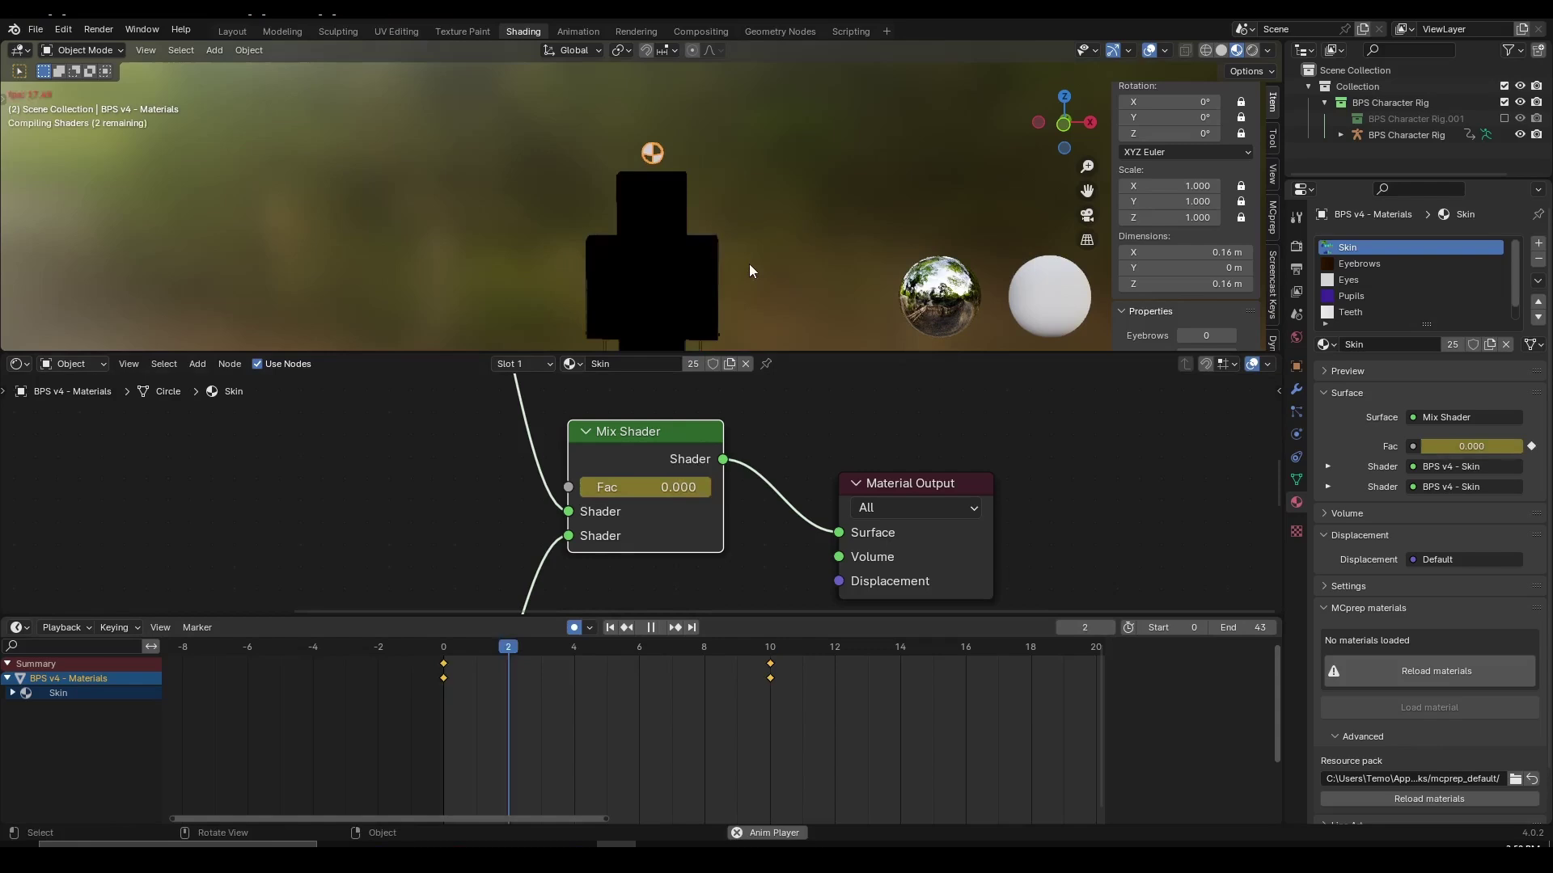
pyautogui.press('space')
pyautogui.click(430, 648)
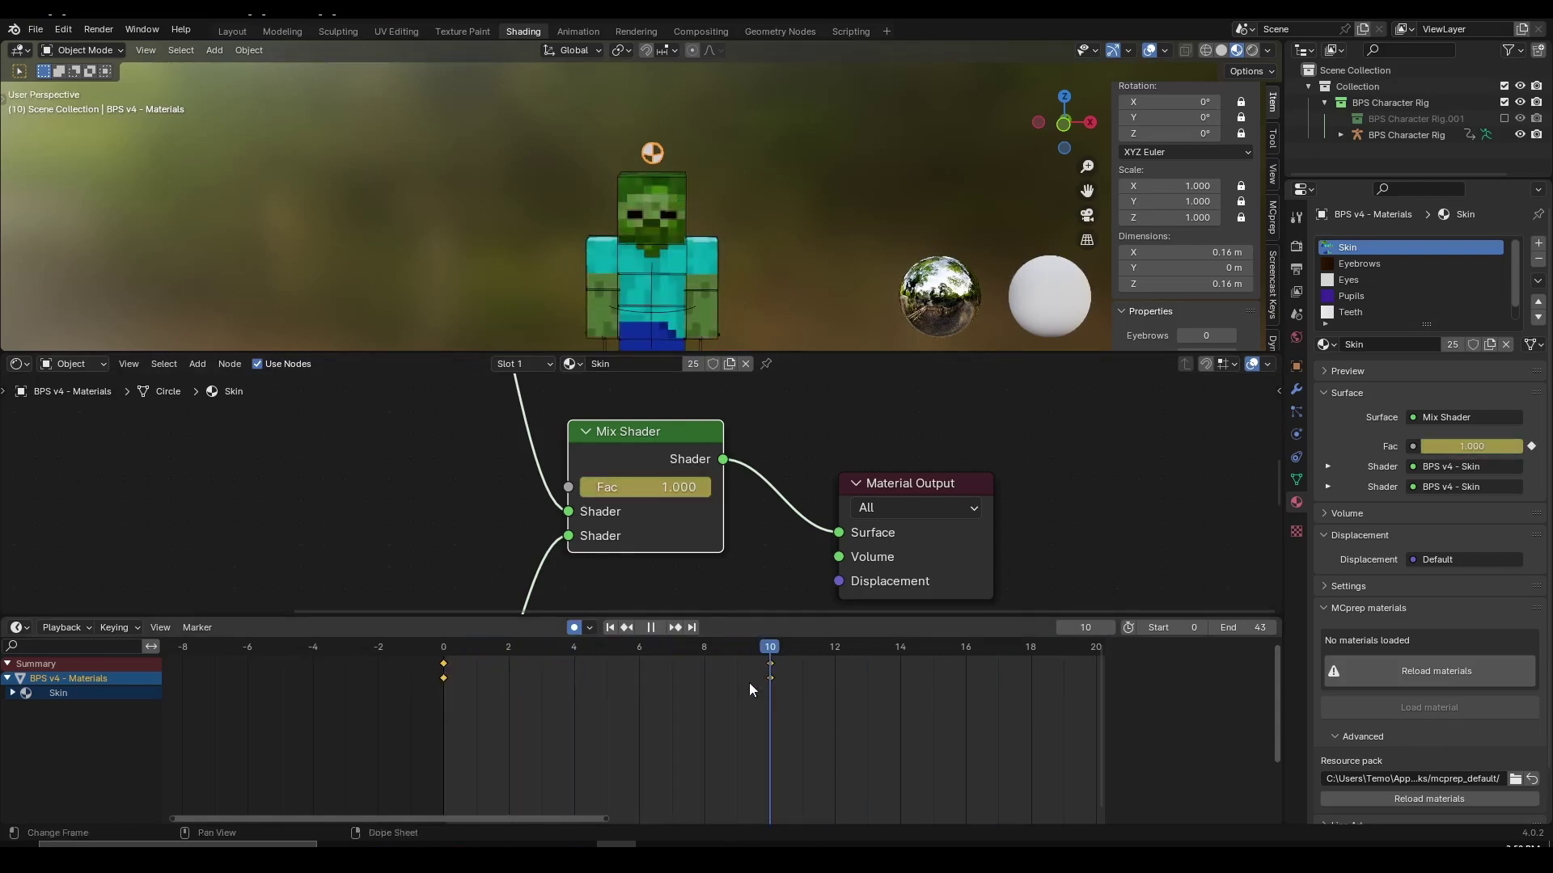
pyautogui.moveTo(704, 649); pyautogui.dragTo(337, 664)
pyautogui.scroll(3, 642, 278)
pyautogui.press('space')
pyautogui.press('space')
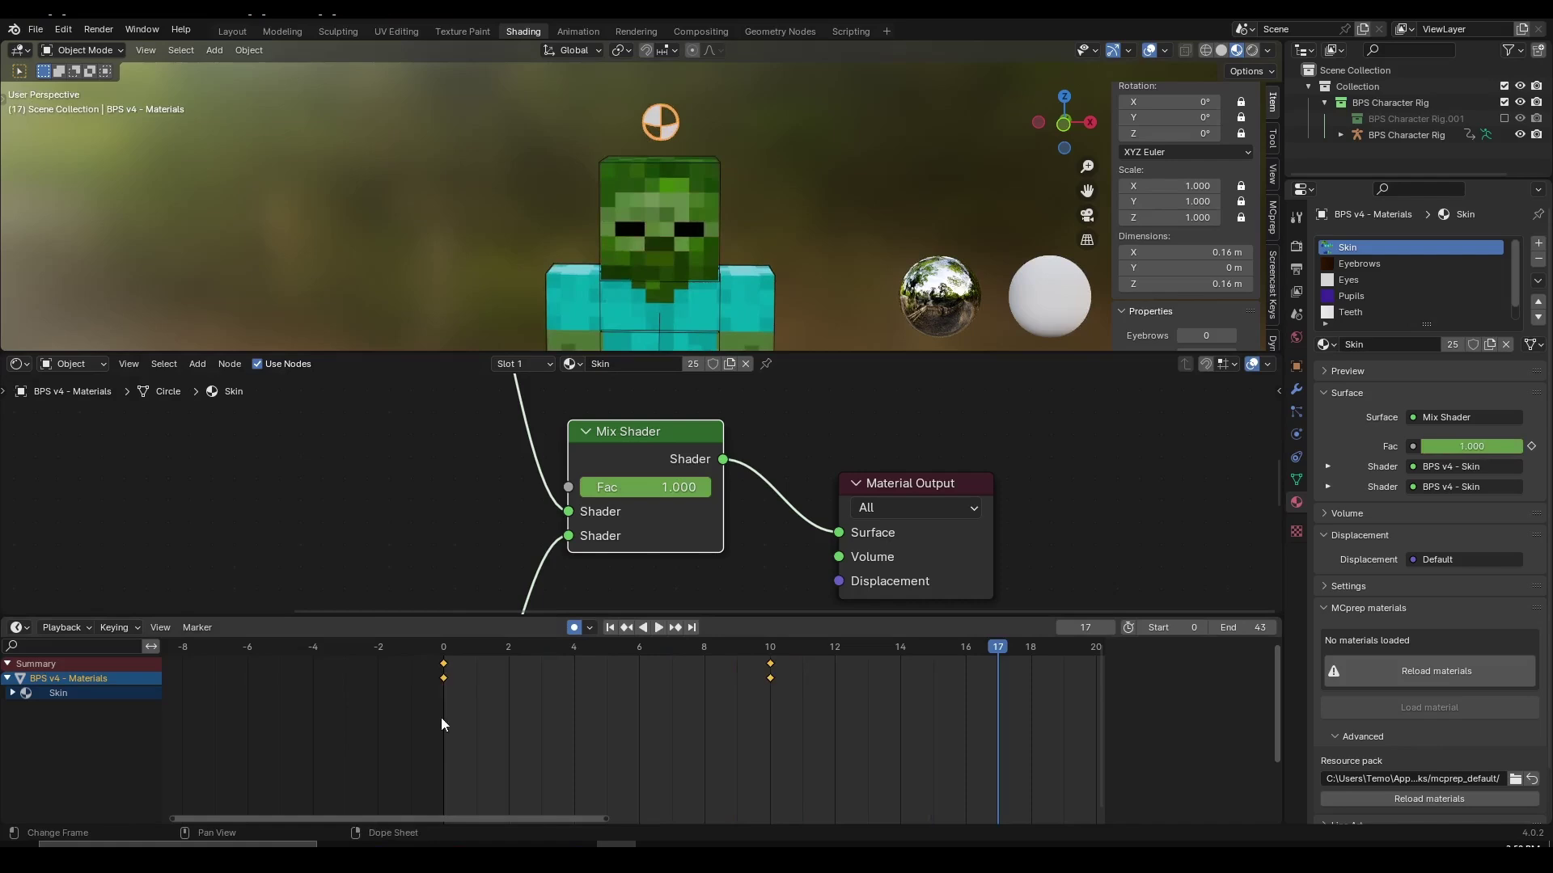
pyautogui.click(440, 717)
pyautogui.press('space')
pyautogui.scroll(-5, 677, 273)
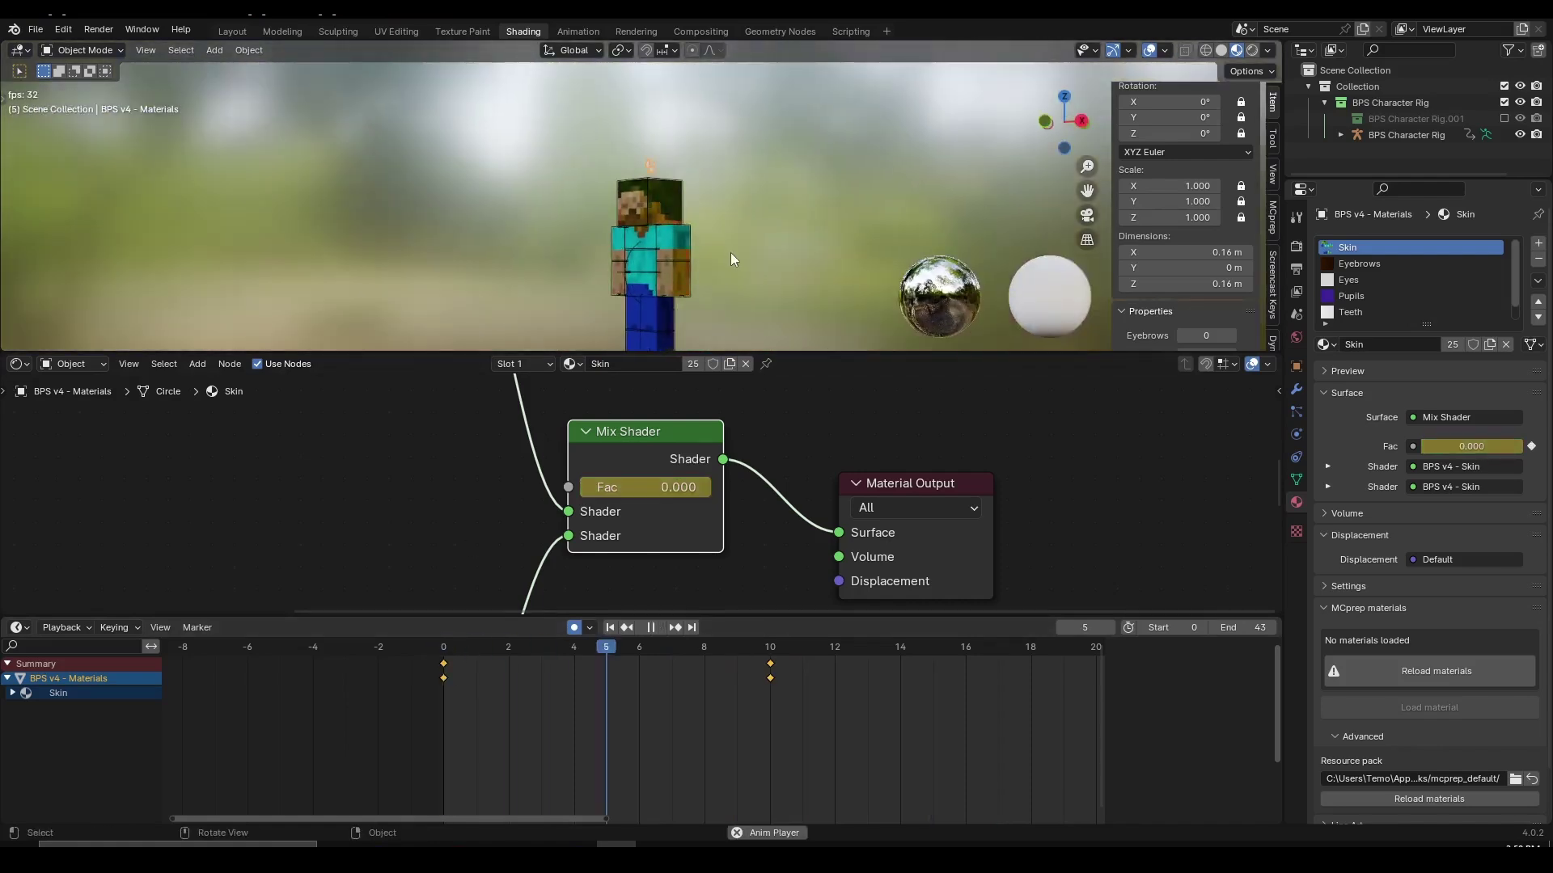
pyautogui.scroll(2, 730, 253)
pyautogui.press('space')
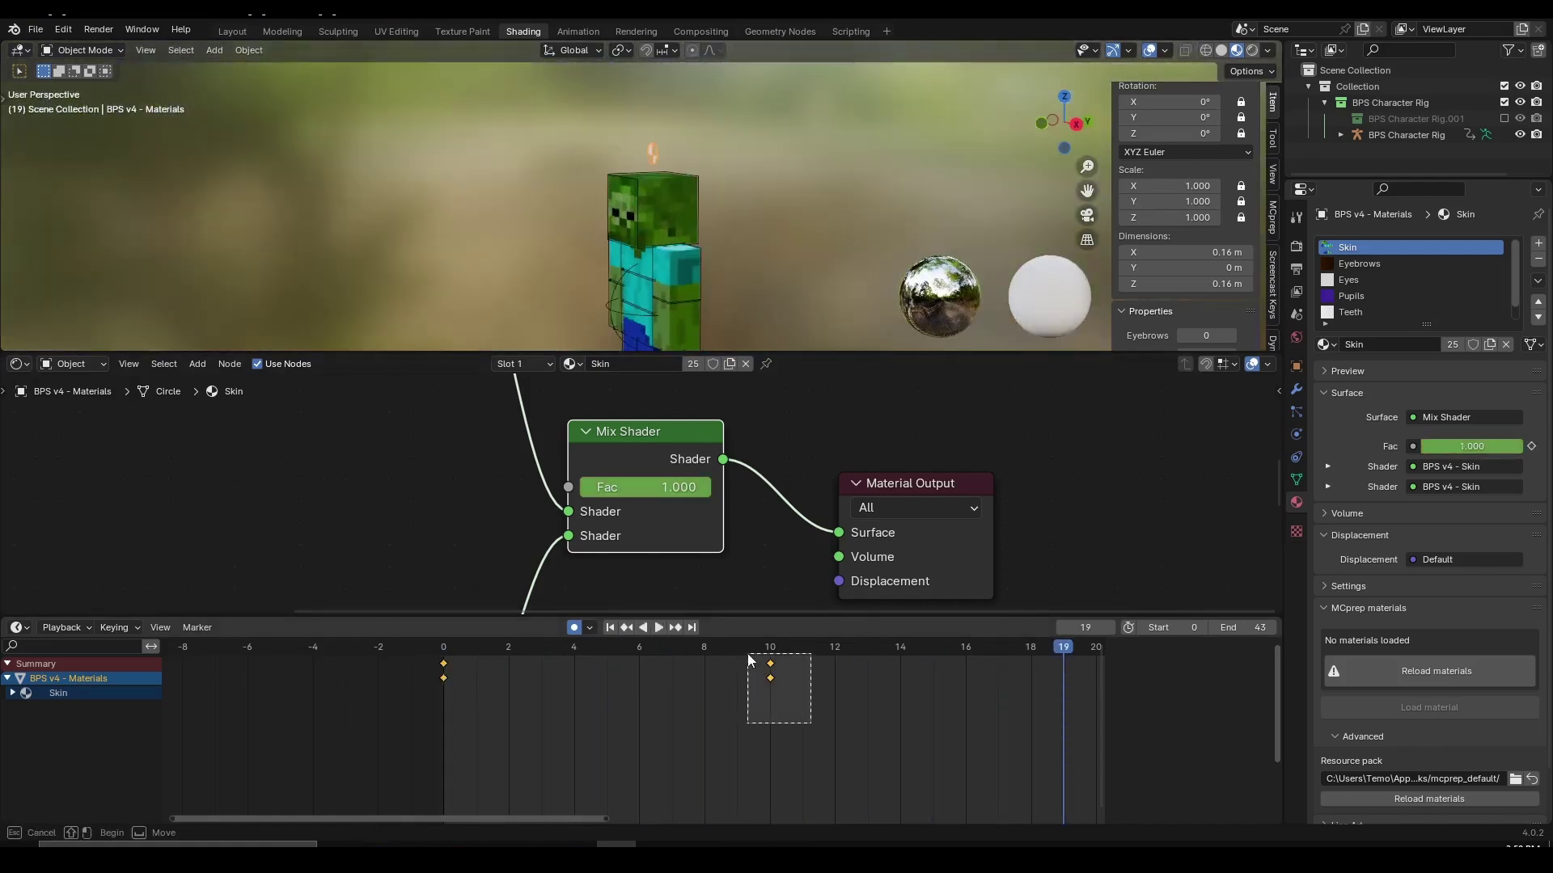
# Step: Move the ending Fac keyframe to frame 5 and play back the faster transformation
pyautogui.click(612, 649)
pyautogui.press('space')
pyautogui.moveTo(770, 679); pyautogui.dragTo(406, 658)
pyautogui.click(629, 682)
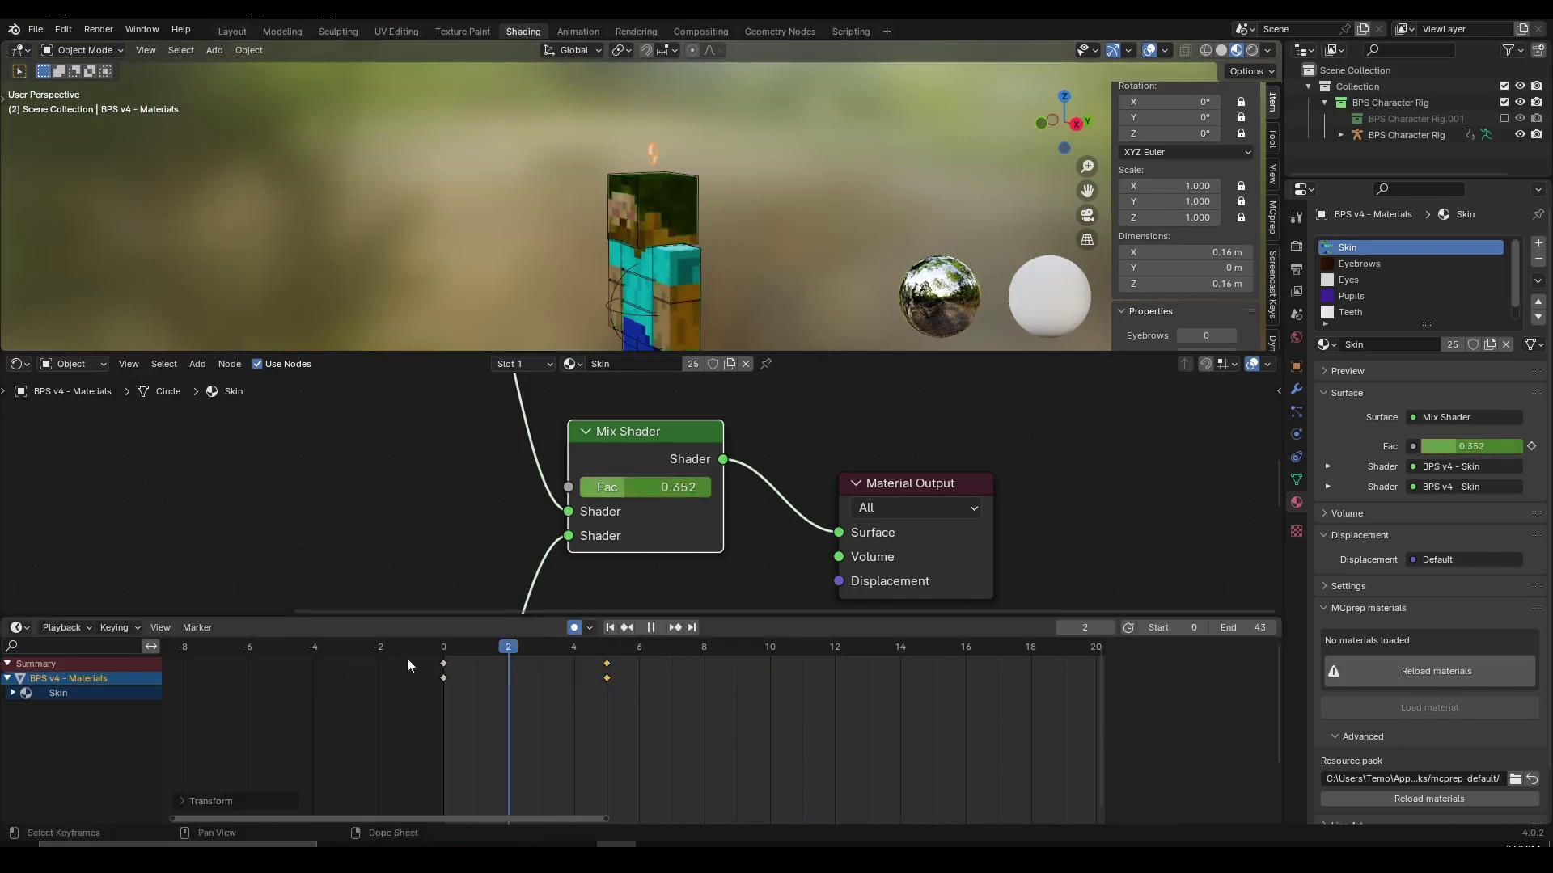
pyautogui.press('space')
pyautogui.press('space')
# Step: Move the ending Fac keyframe to frame 14 and play back the slower transformation from the start
pyautogui.scroll(-8, 632, 731)
pyautogui.press('g')
pyautogui.click(786, 729)
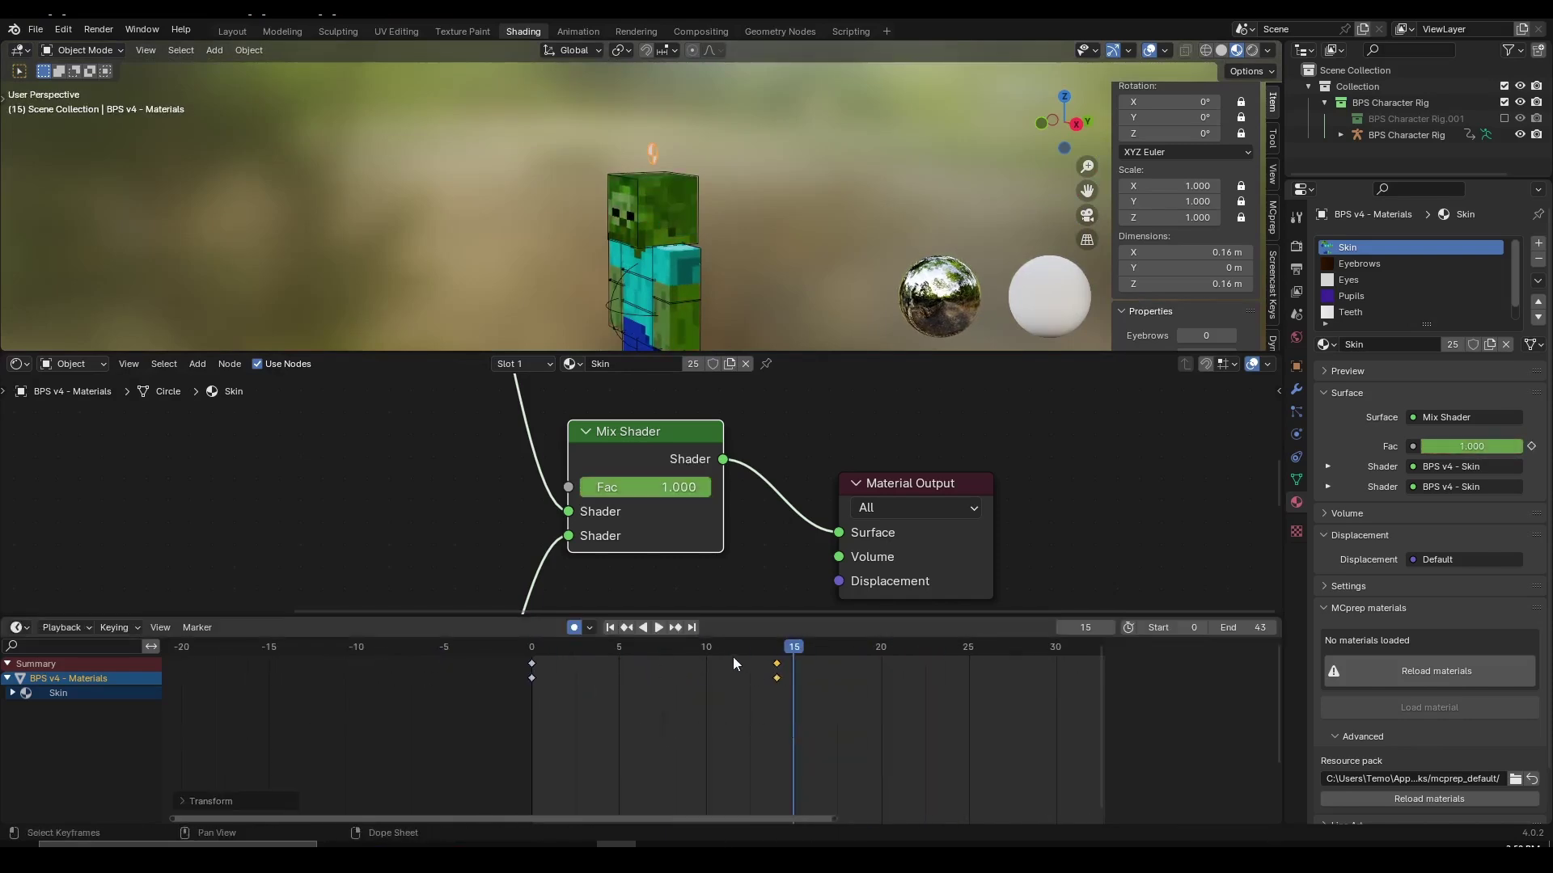
pyautogui.moveTo(729, 650); pyautogui.dragTo(473, 613)
pyautogui.press('space')
pyautogui.moveTo(723, 212); pyautogui.dragTo(812, 222, button='middle')
pyautogui.press('space')
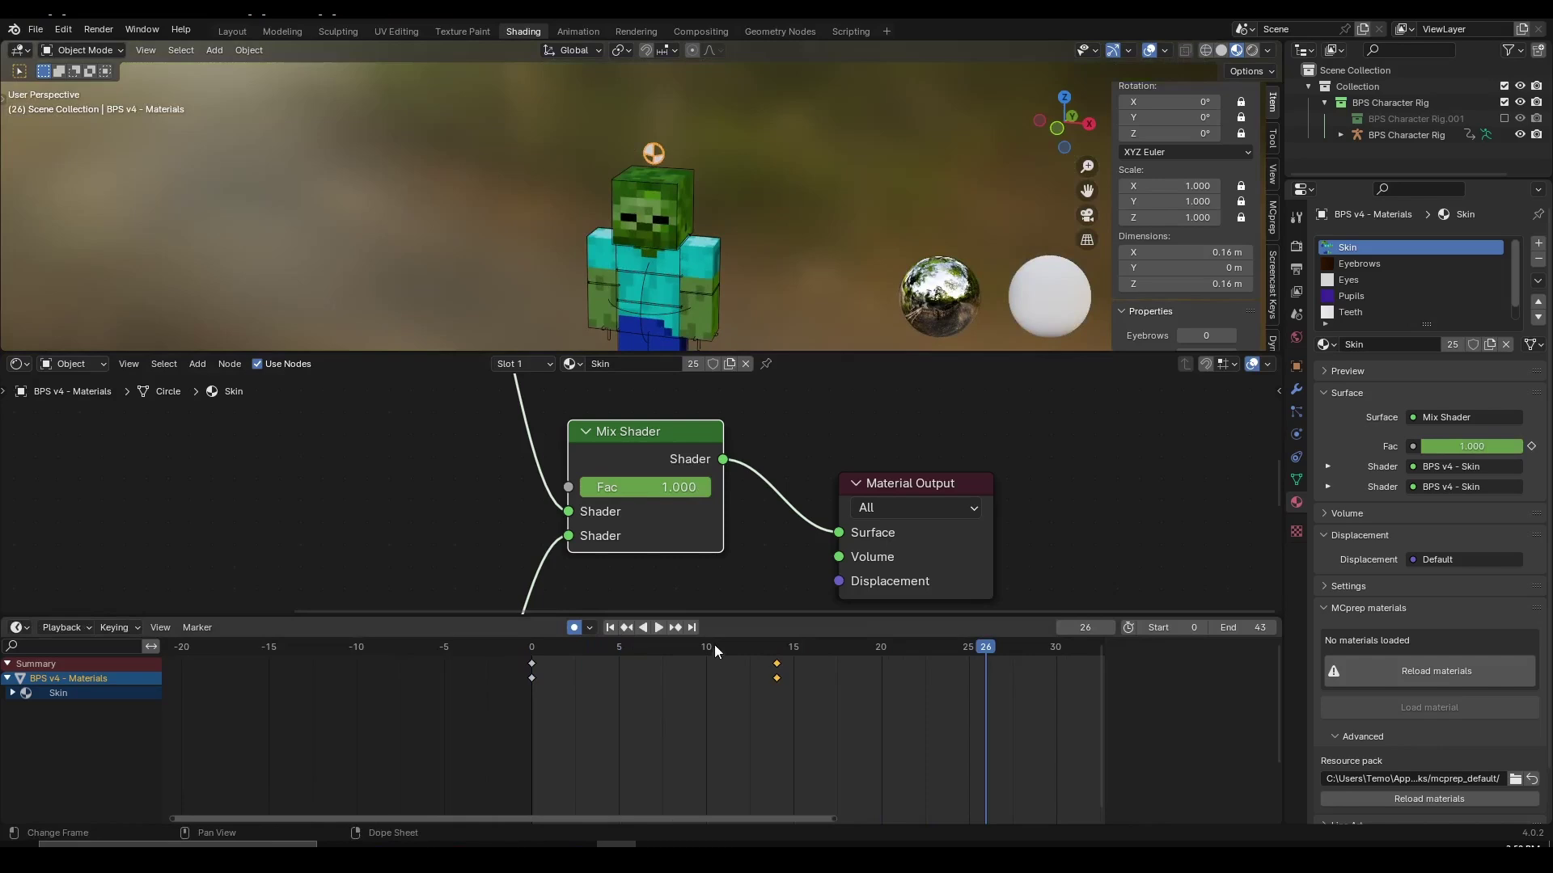
# Step: Return to frame 0 and move the ending Fac keyframe back to frame 10
pyautogui.hotkey('shift', 'Left')
pyautogui.press('g')
pyautogui.click(695, 749)
pyautogui.scroll(-2, 676, 571)
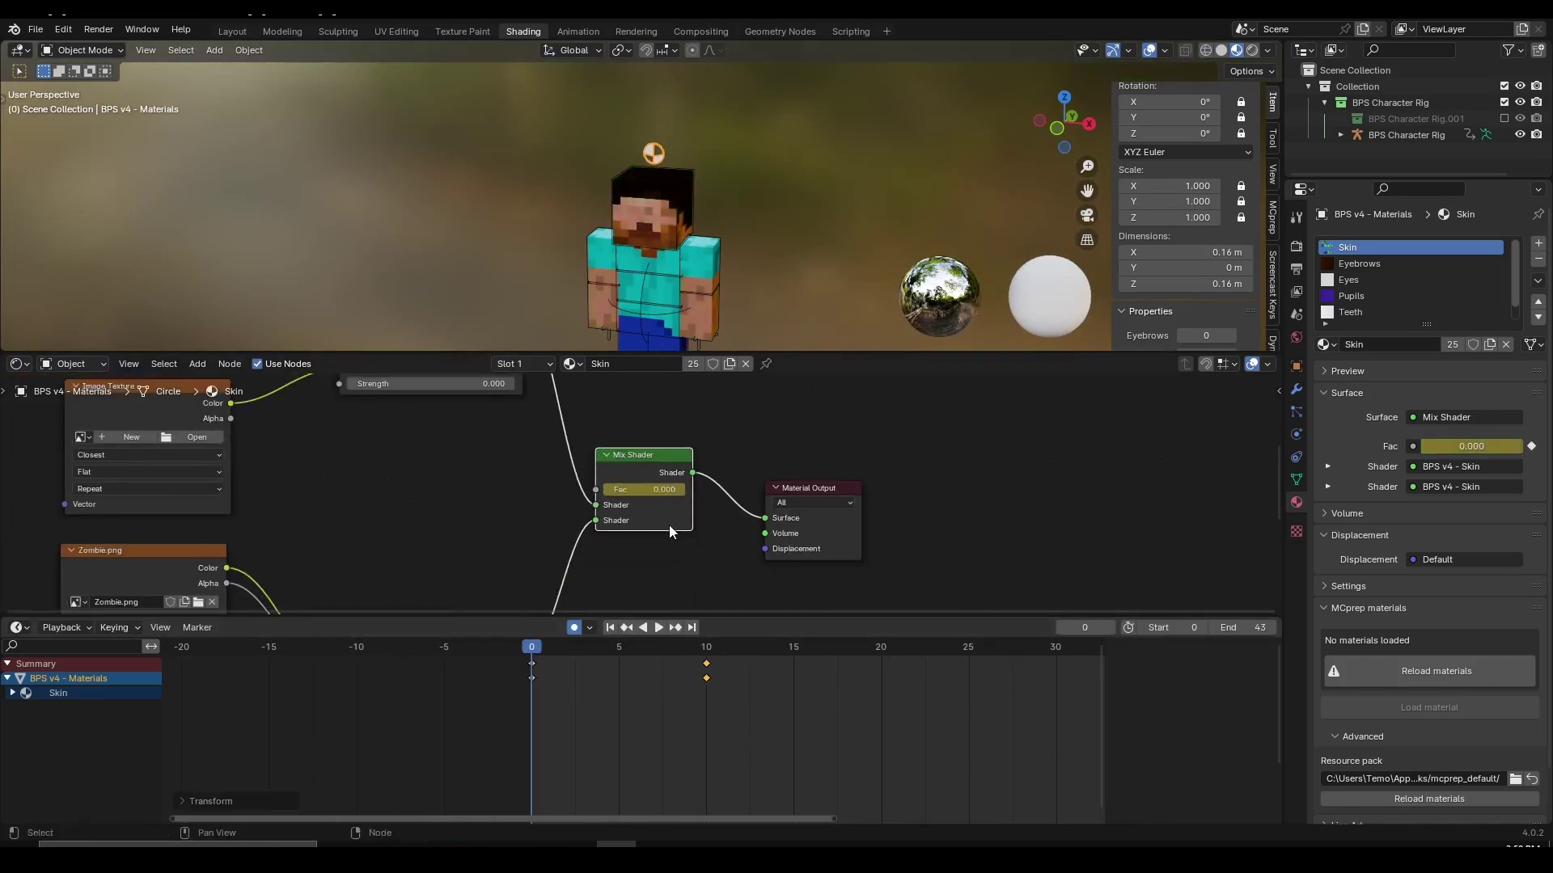
pyautogui.scroll(-3, 441, 465)
pyautogui.moveTo(436, 463); pyautogui.dragTo(652, 553, button='middle')
pyautogui.scroll(-5, 550, 511)
pyautogui.scroll(12, 597, 502)
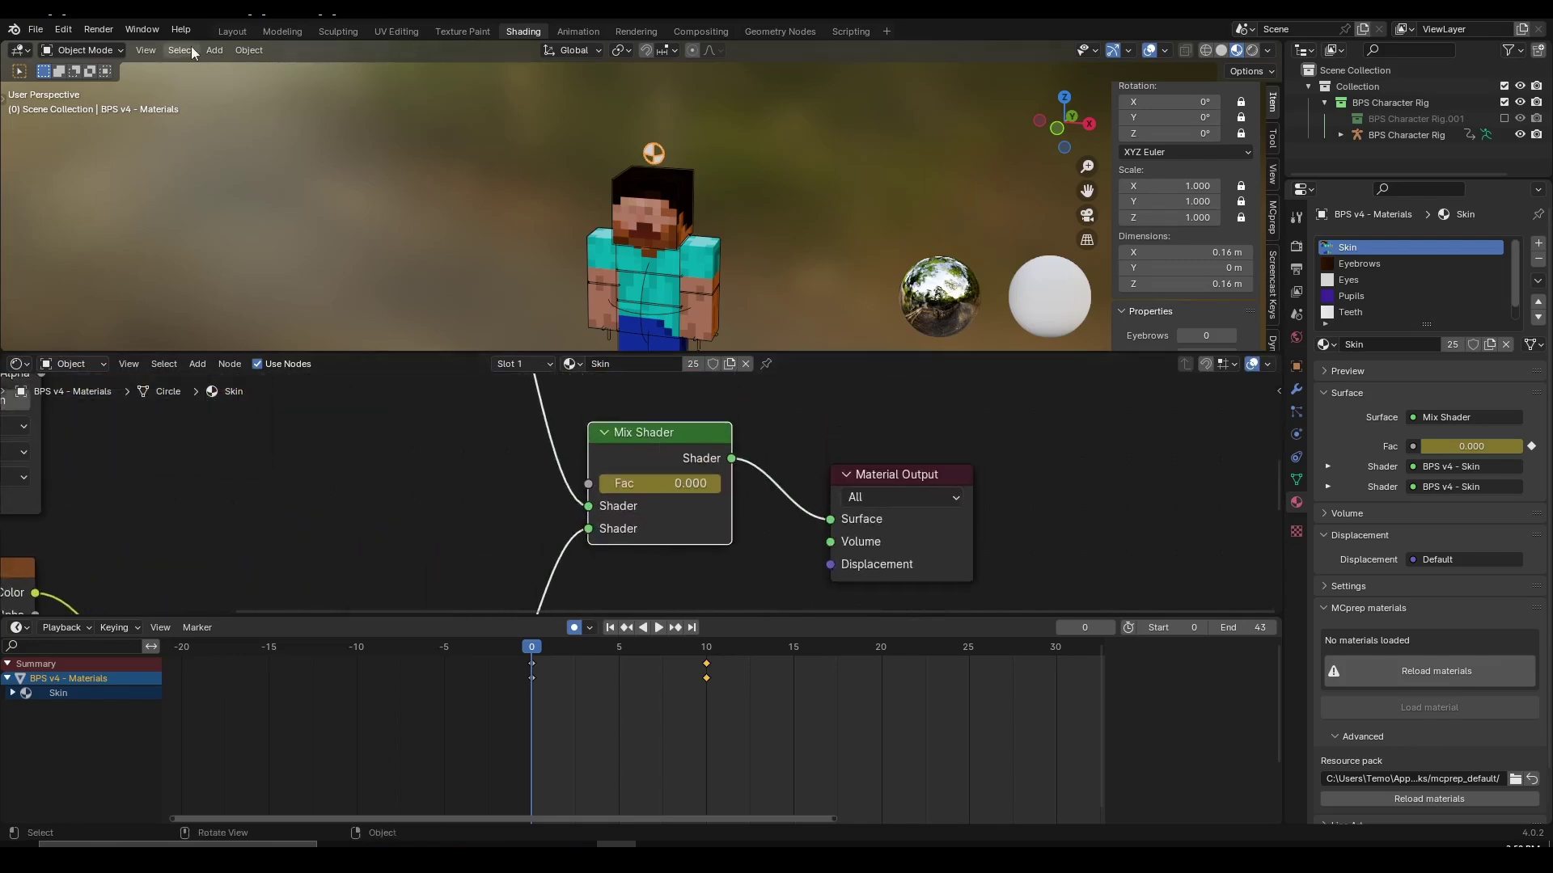
# Step: Switch to the Layout workspace and set the viewport shading to Material Preview
pyautogui.click(241, 31)
pyautogui.scroll(-4, 634, 351)
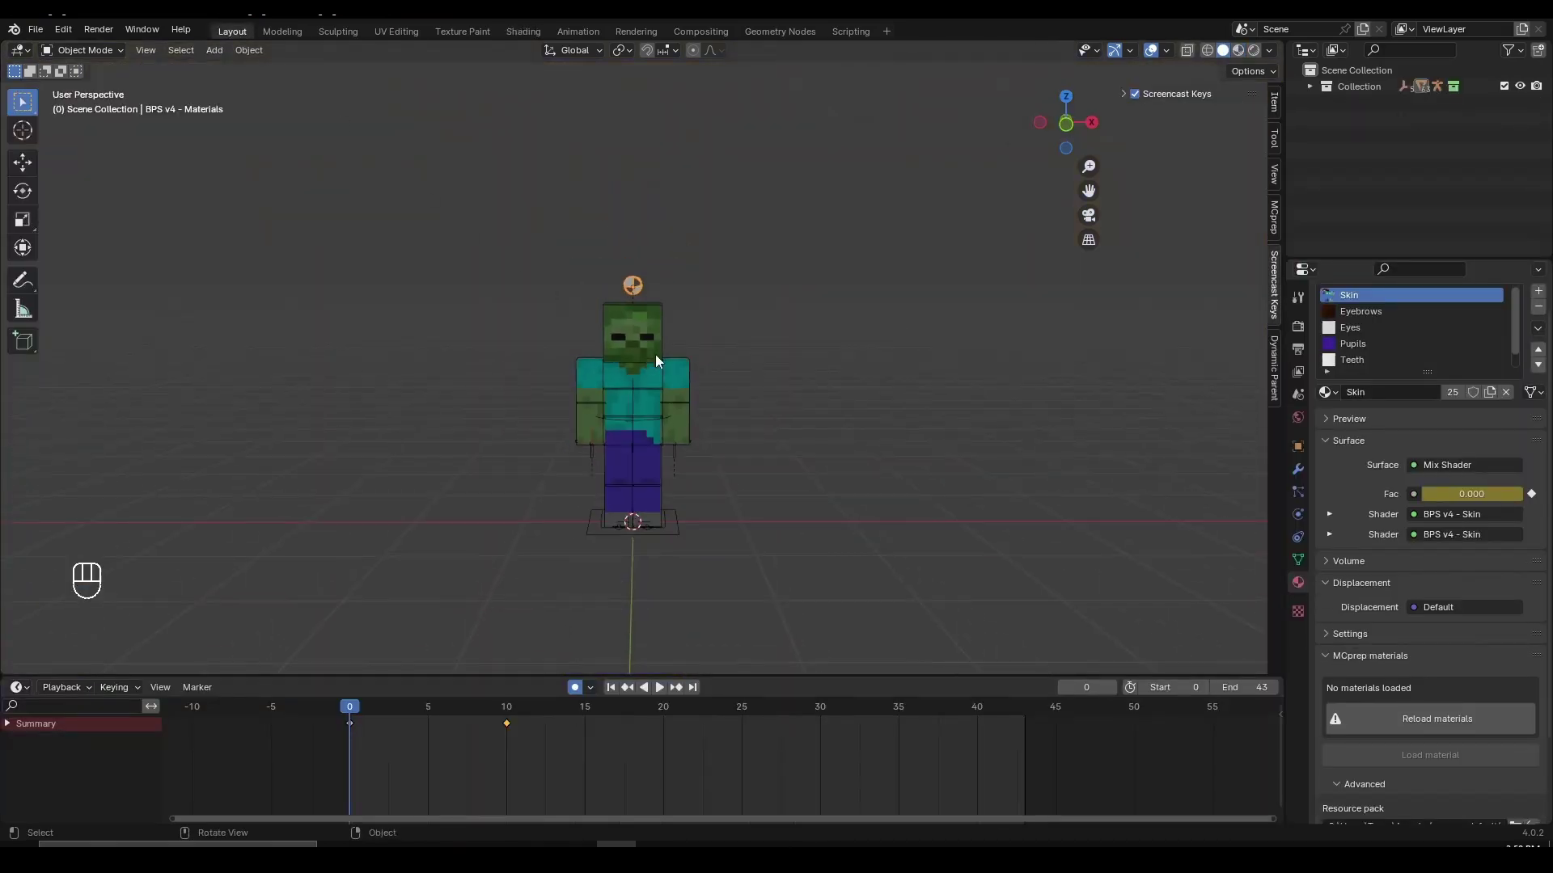
pyautogui.press('space')
pyautogui.press('space')
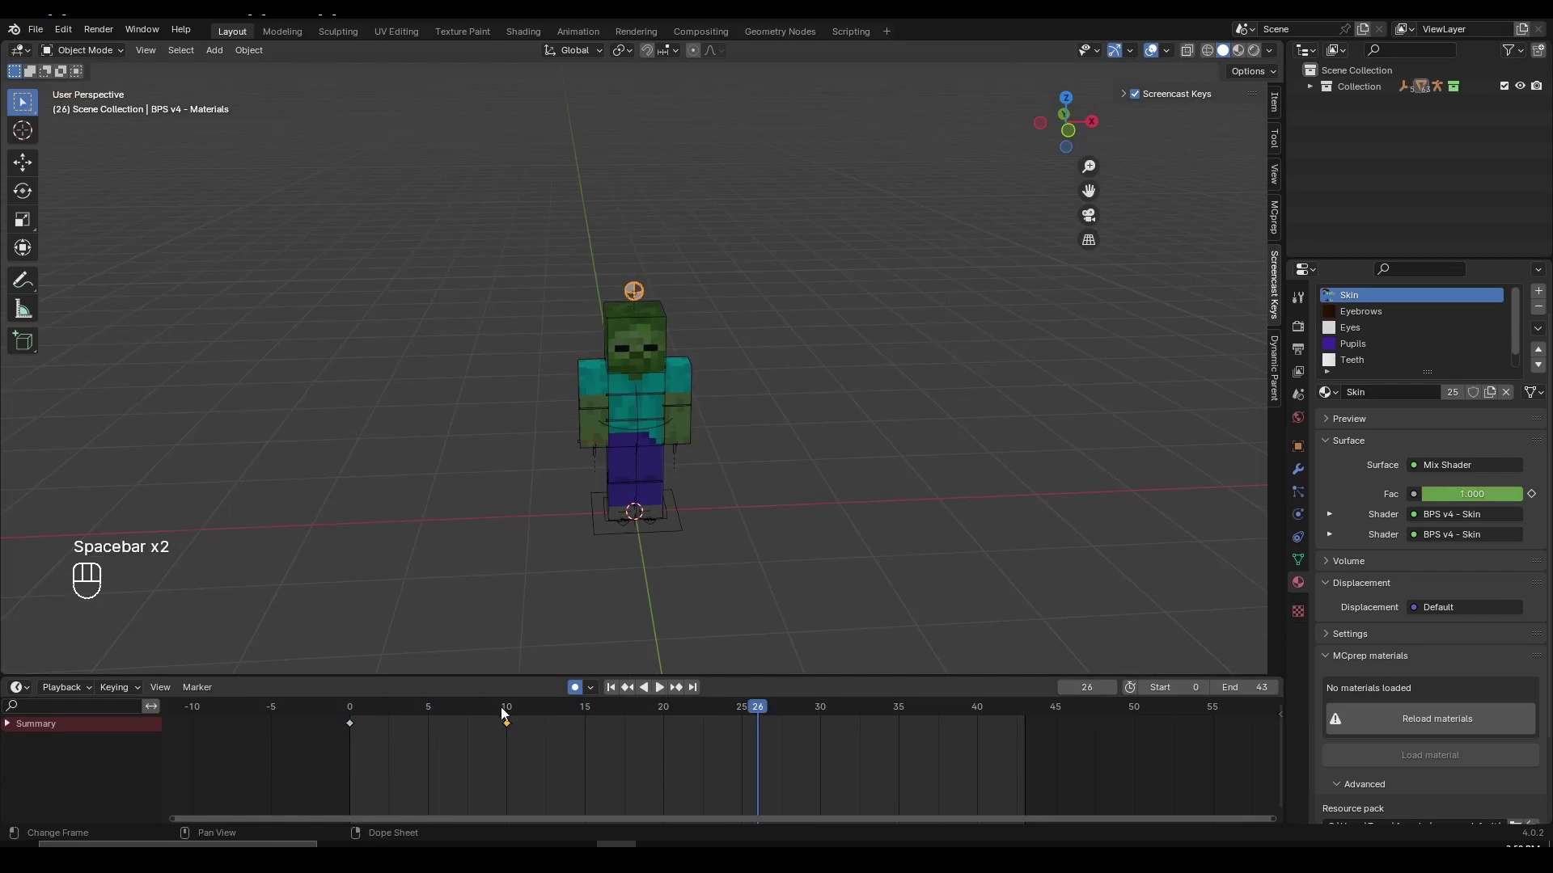
pyautogui.click(1237, 50)
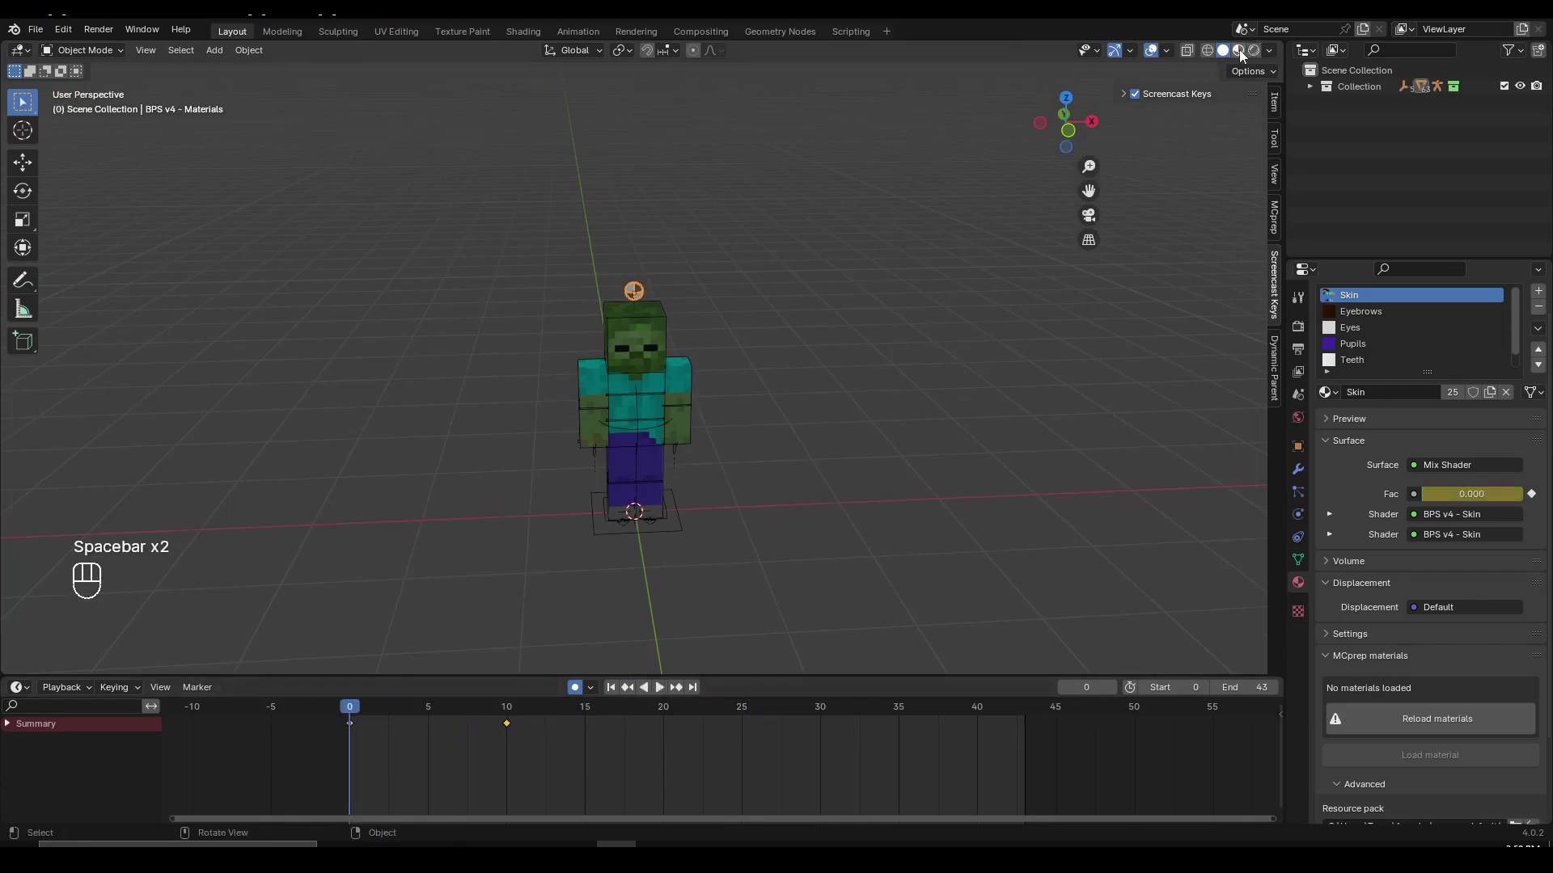
pyautogui.scroll(3, 848, 346)
# Step: Scrub between frames 0 and 10 and play the Steve-to-Zombie transformation from the start to check the full character
pyautogui.moveTo(388, 697); pyautogui.dragTo(507, 726)
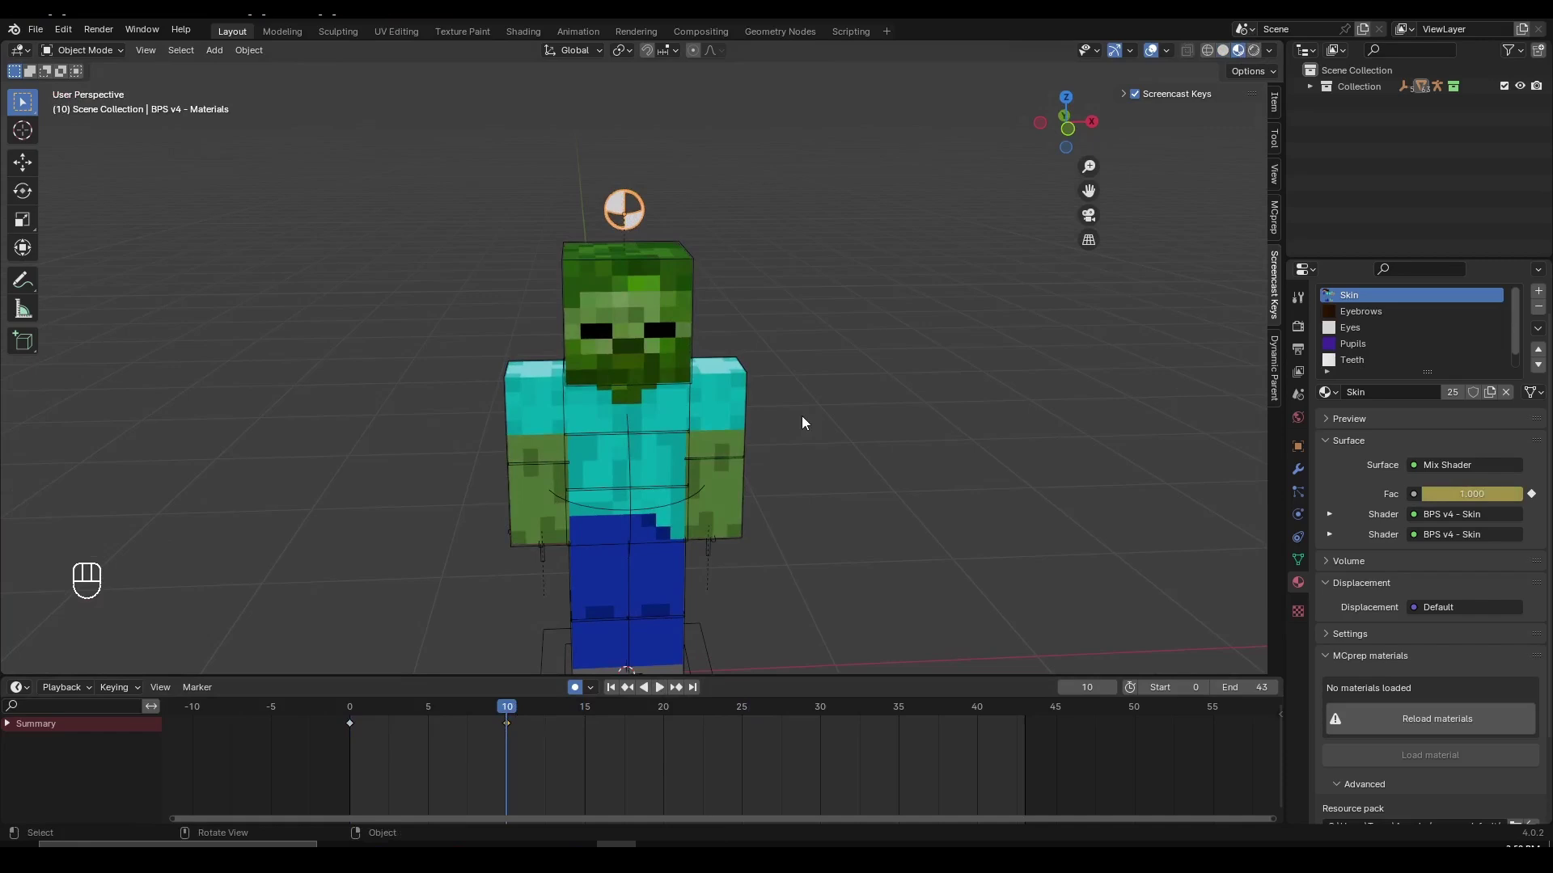
pyautogui.moveTo(802, 415); pyautogui.dragTo(772, 399, button='middle')
pyautogui.moveTo(331, 706); pyautogui.dragTo(326, 706)
pyautogui.press('space')
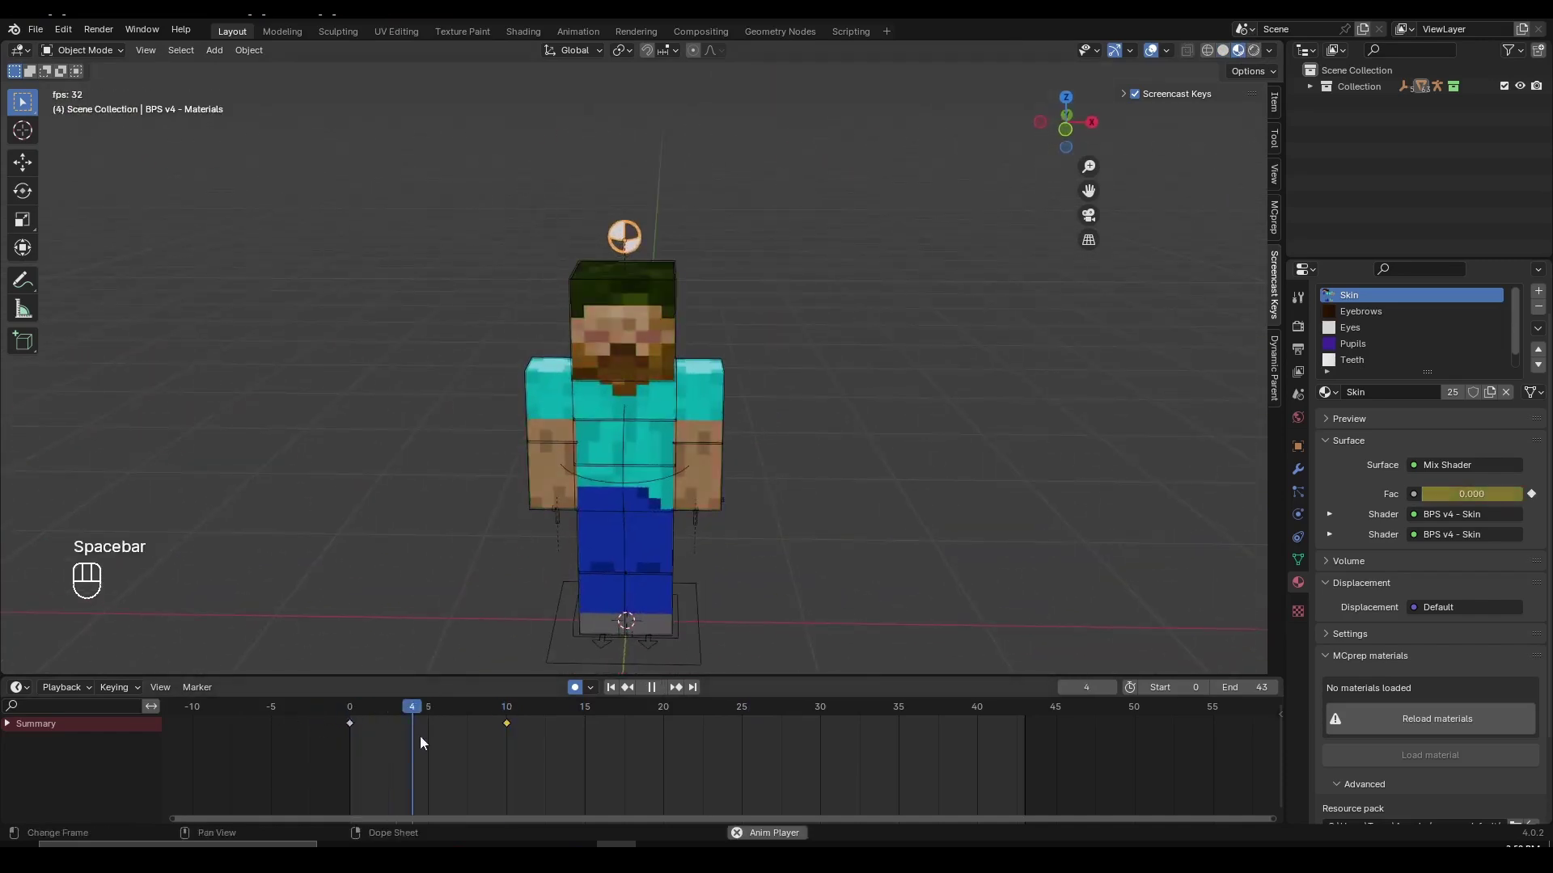
pyautogui.press('space')
pyautogui.click(347, 702)
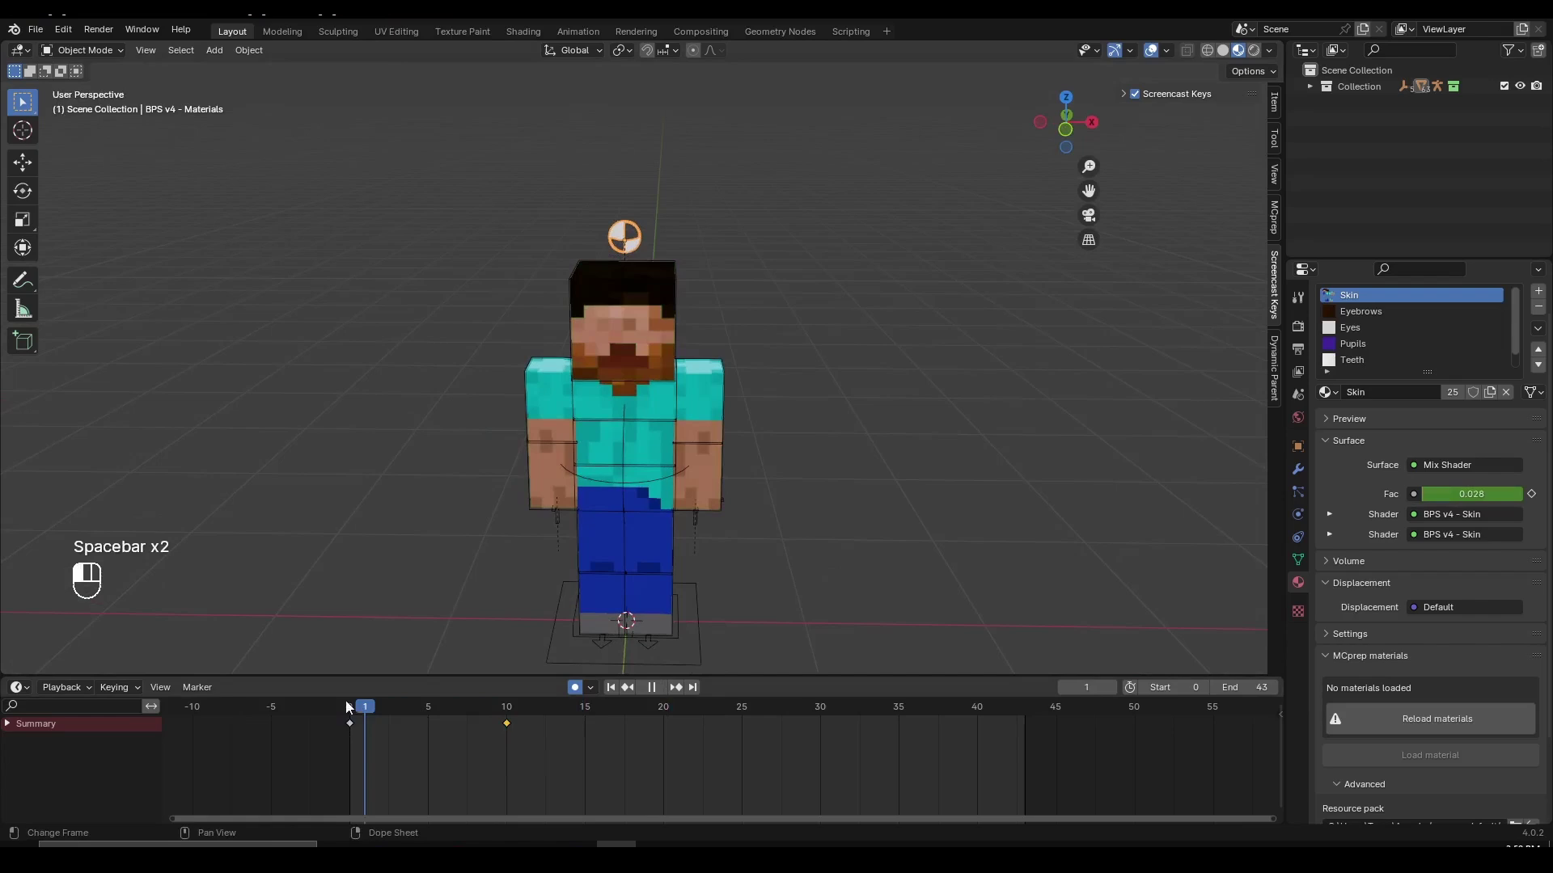
pyautogui.scroll(3, 556, 755)
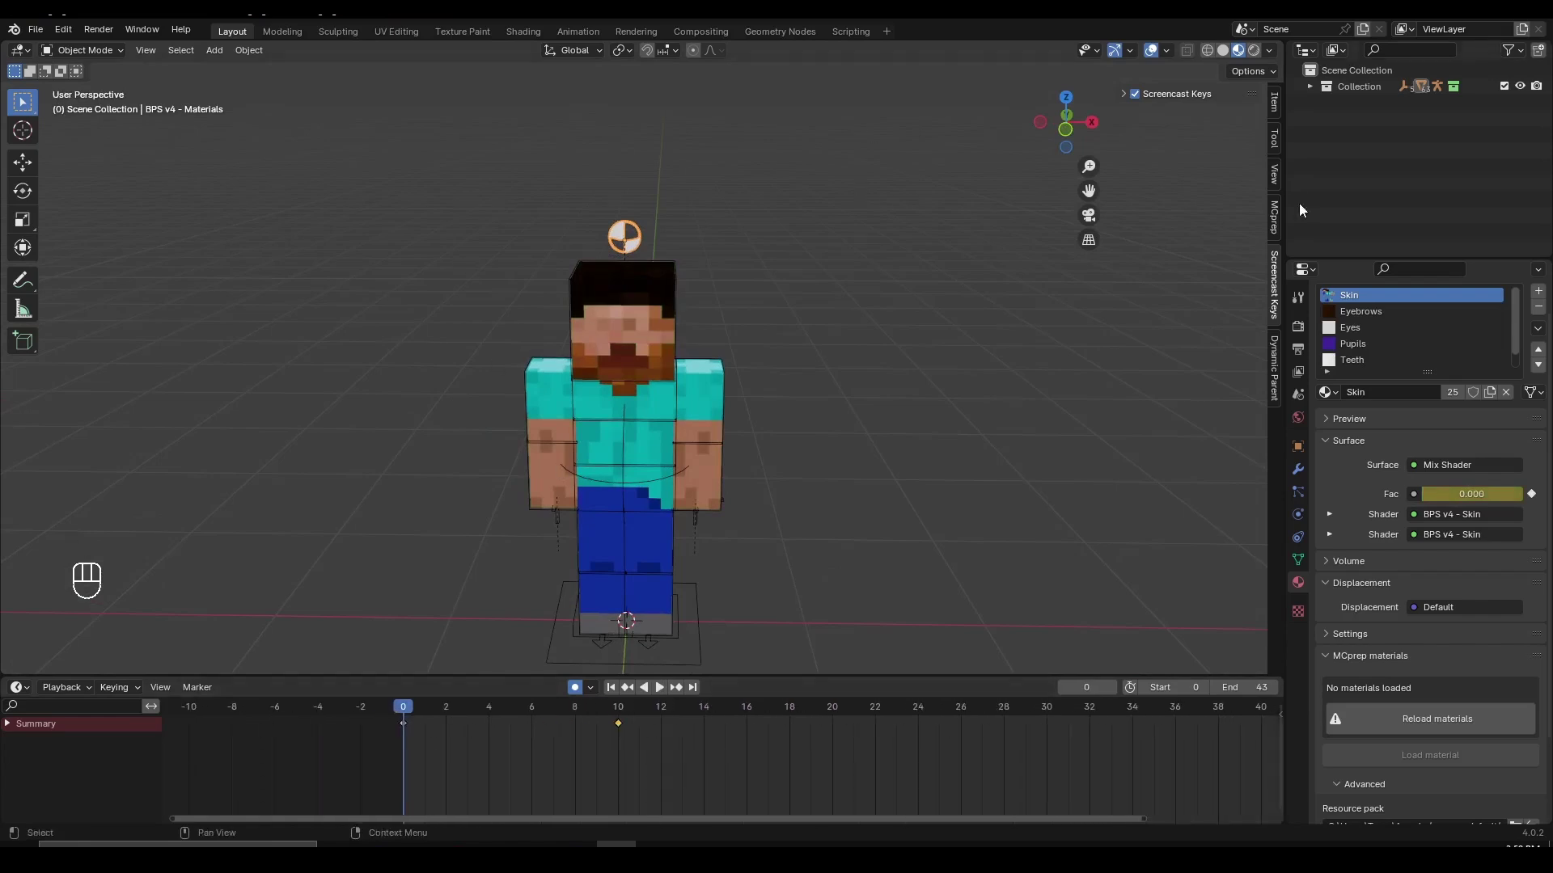
pyautogui.scroll(-3, 797, 389)
pyautogui.press('space')
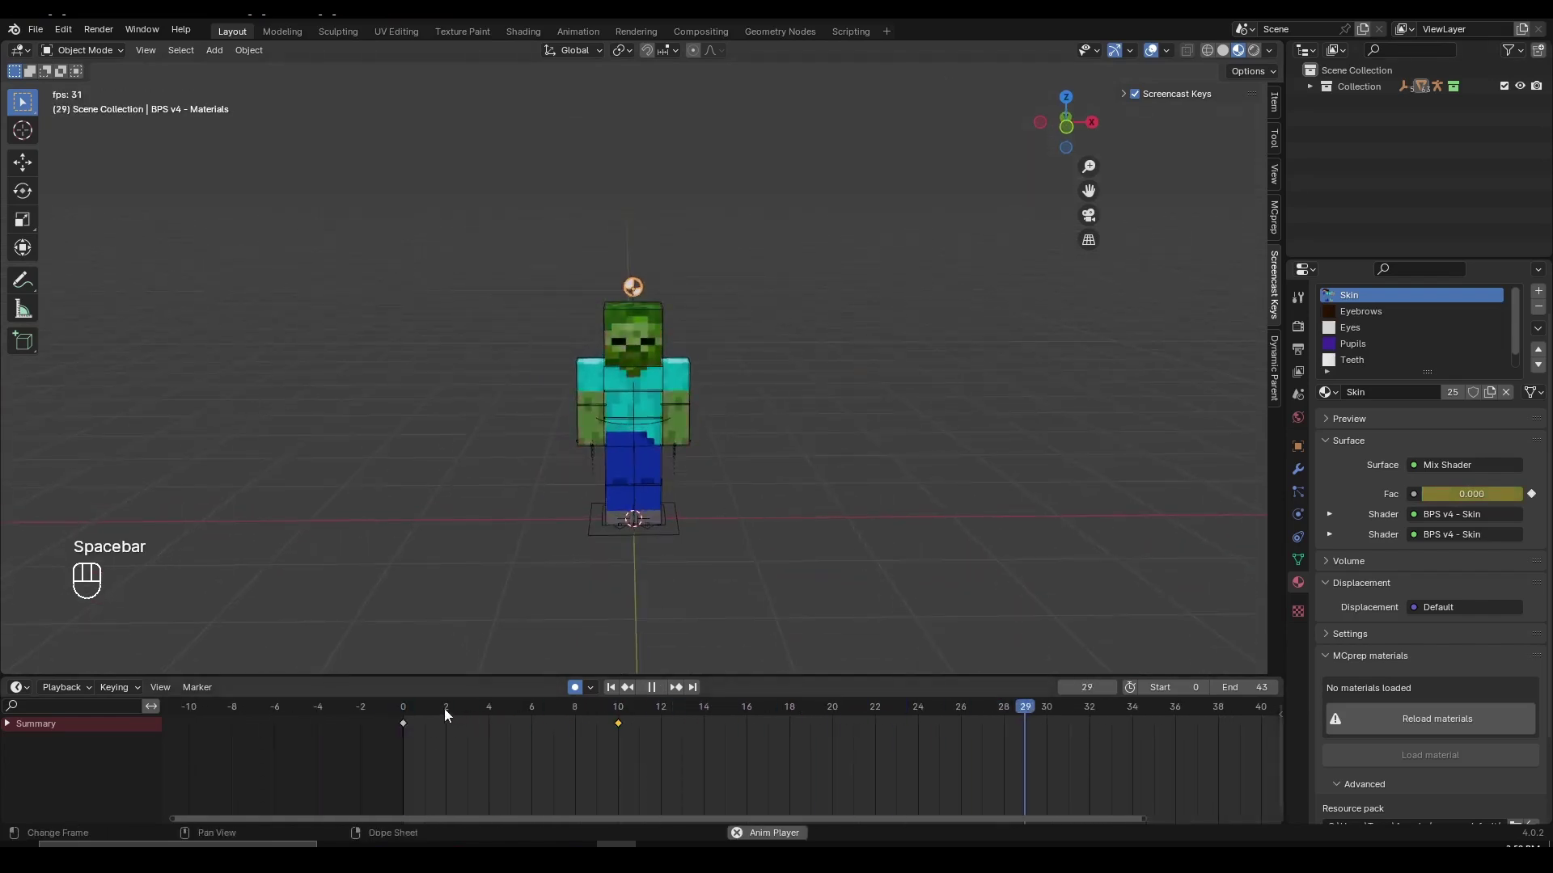